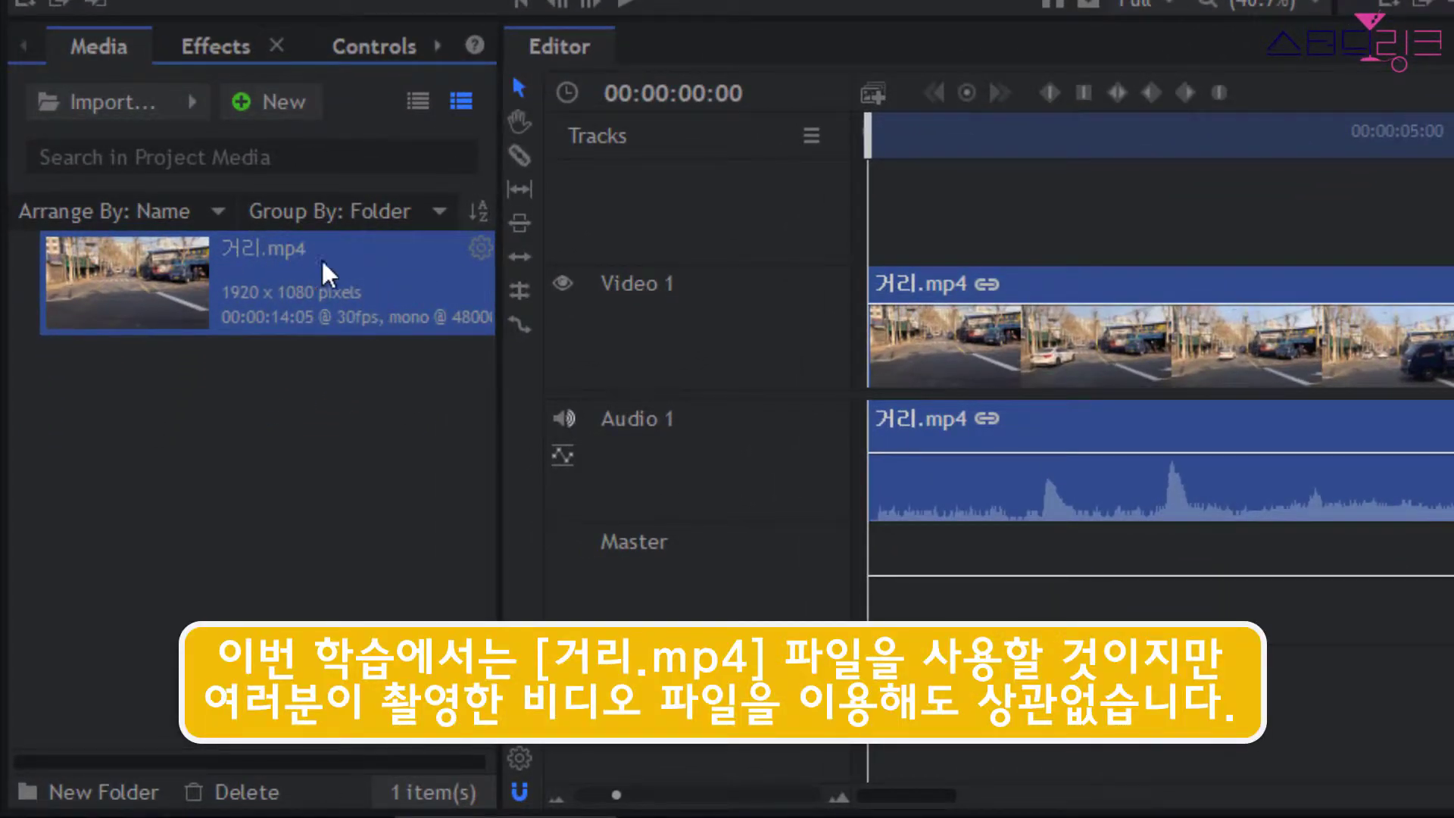
Review the media properties of the 거리.mp4 clip in the project media and close them.
click(480, 244)
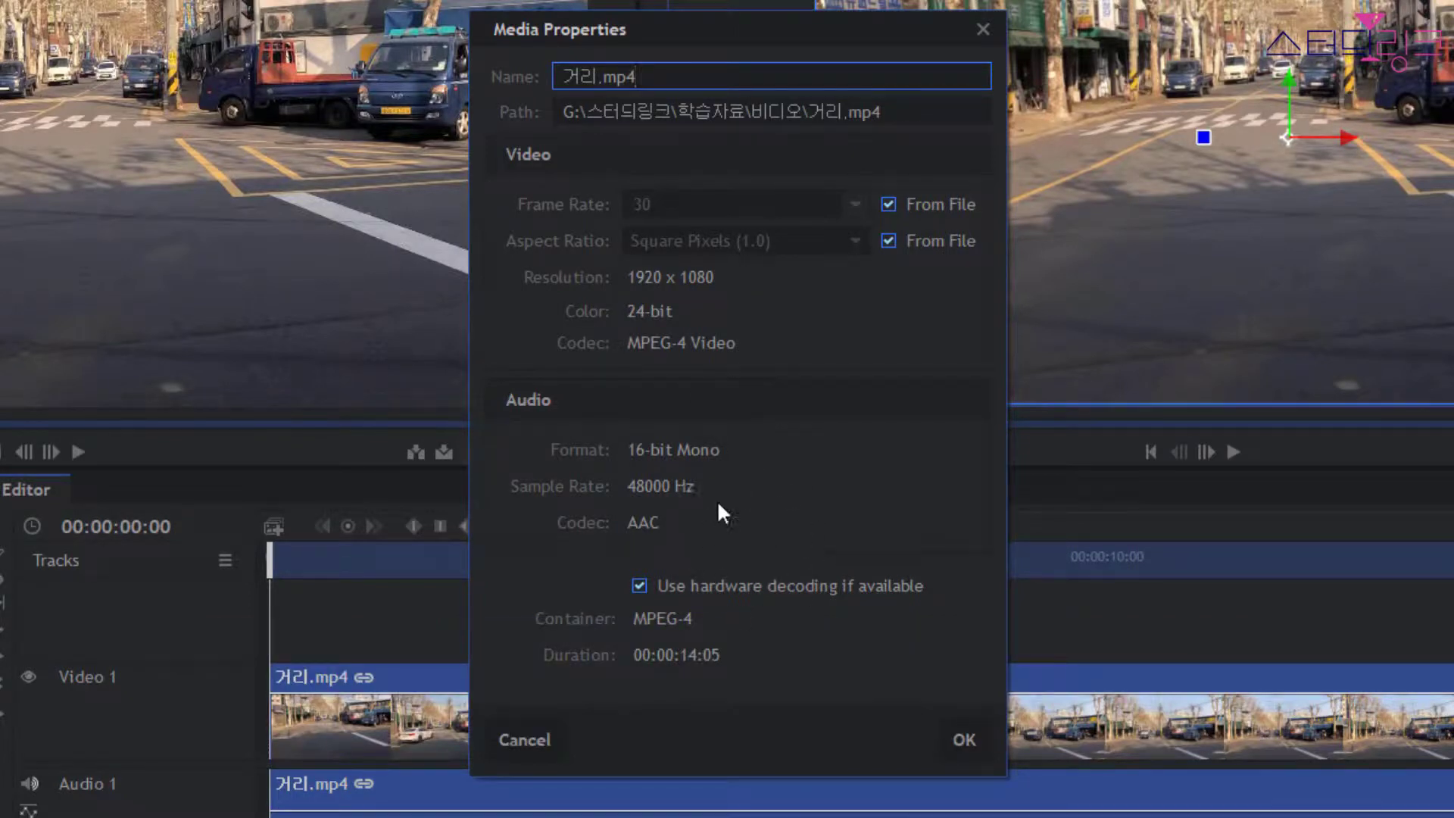
click(956, 733)
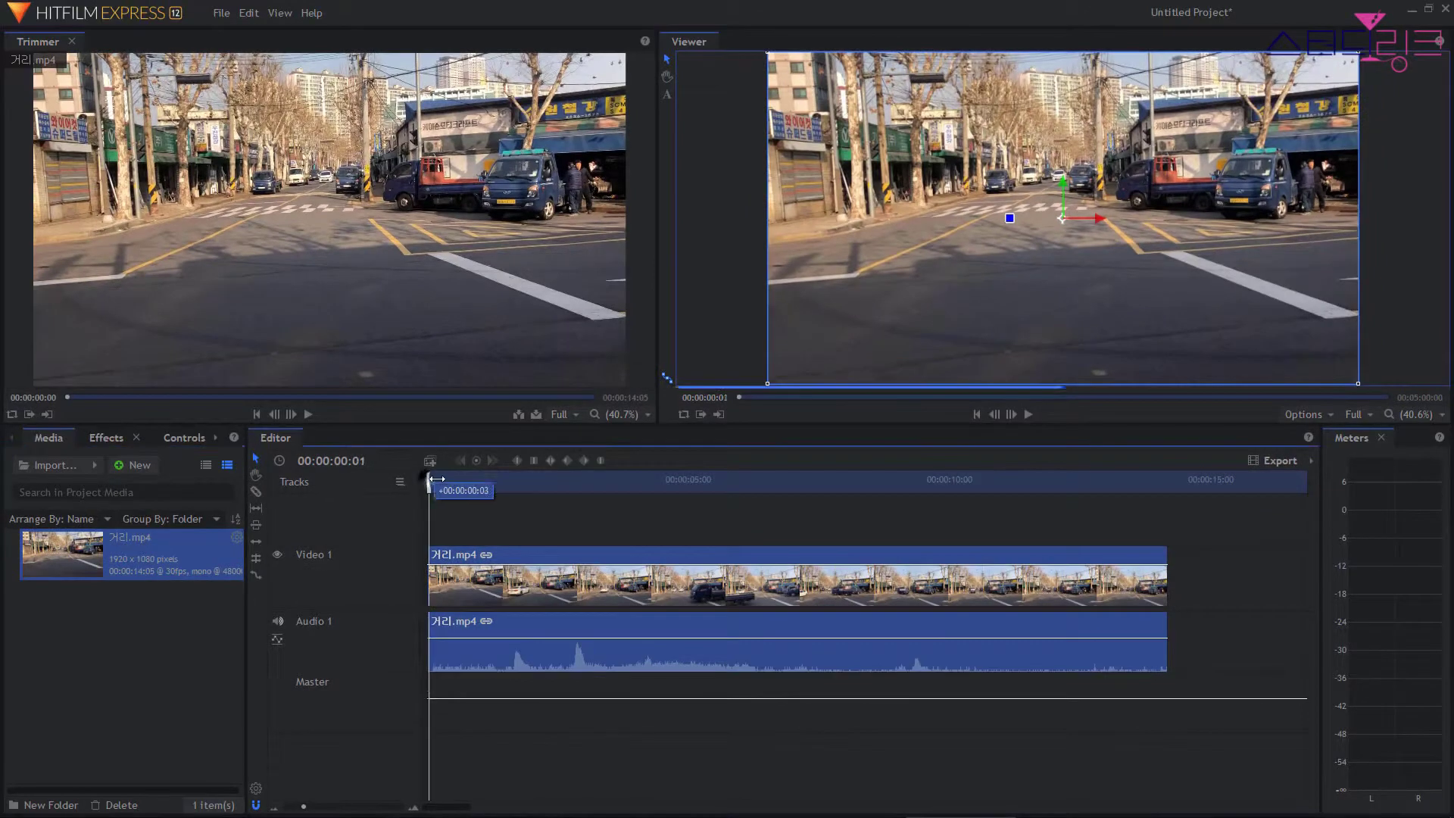
Slice the 거리.mp4 clip on the timeline at 00:00:03:18, where the truck enters the frame.
drag(347, 424, 544, 456)
drag(598, 506, 687, 576)
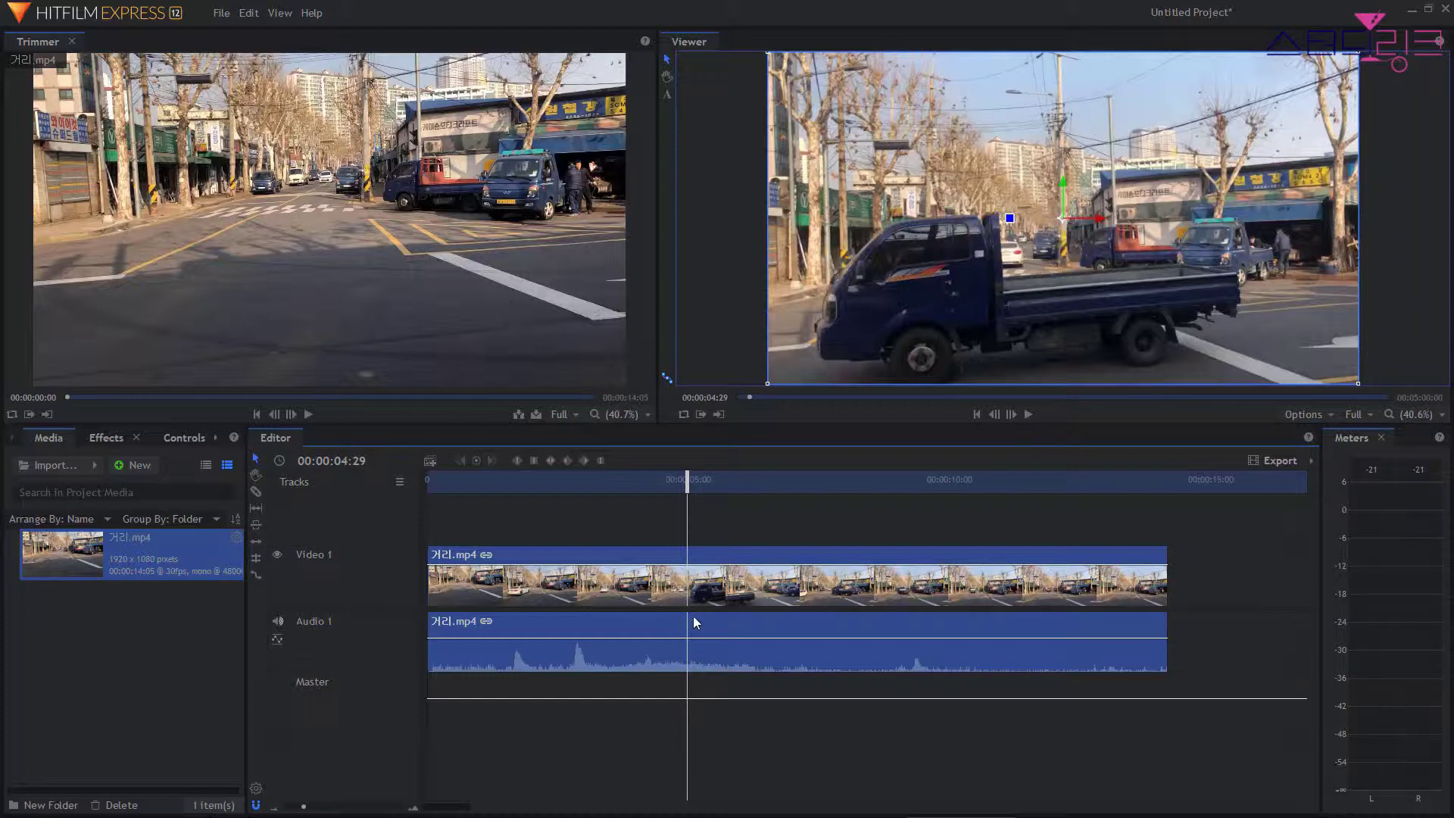
drag(682, 488, 627, 554)
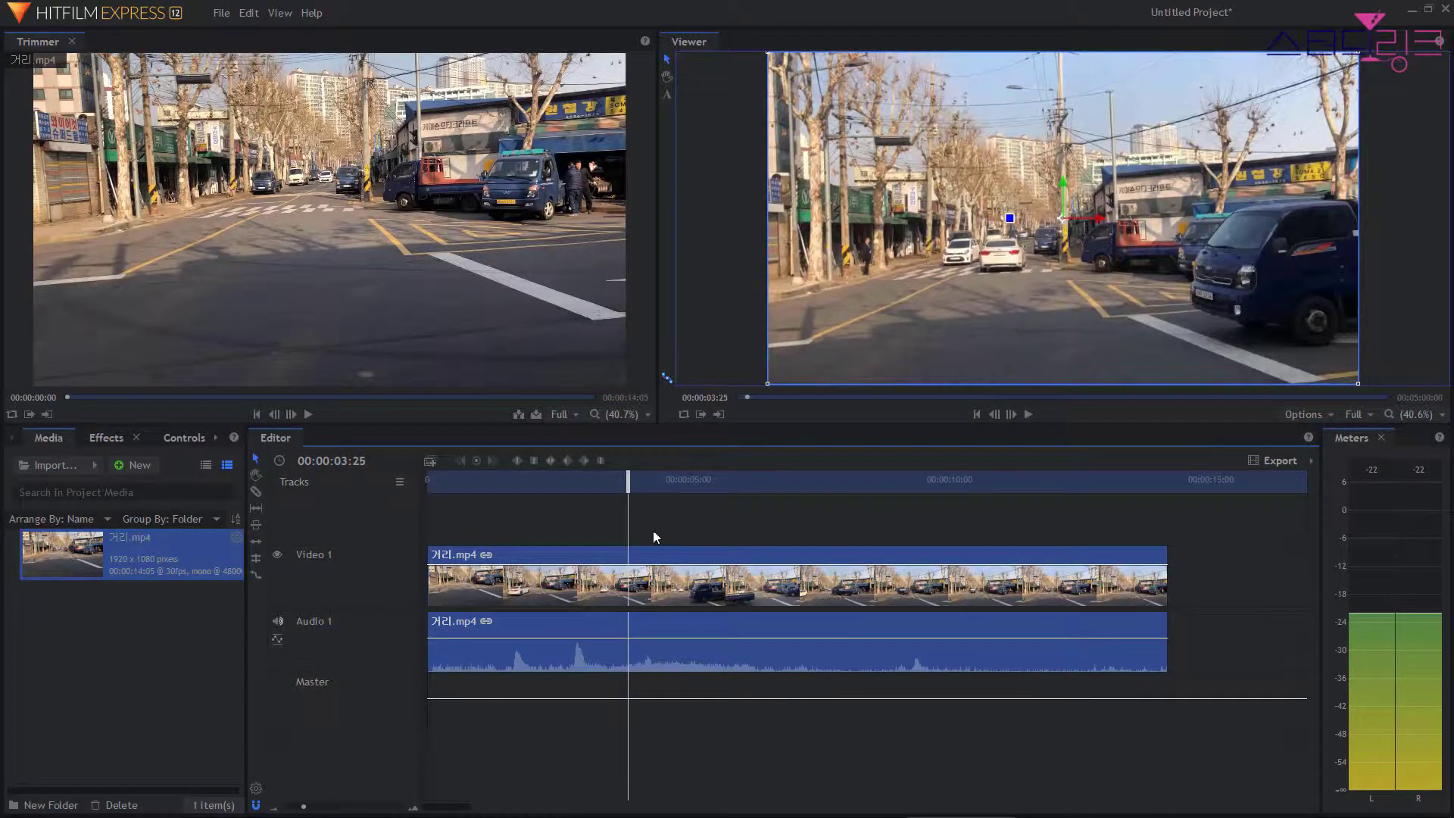
drag(627, 482, 615, 483)
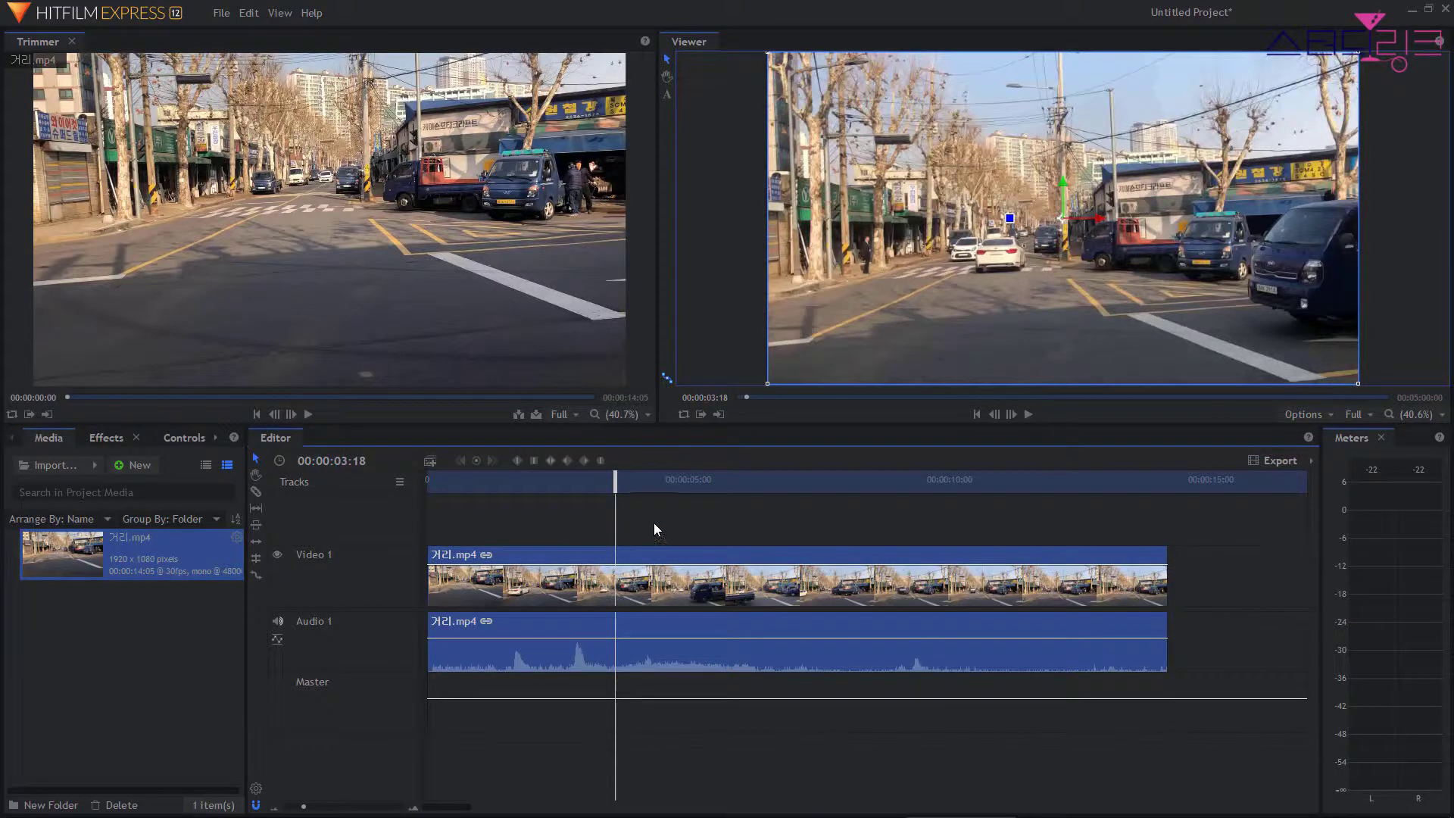
key(ctrl+shift+d)
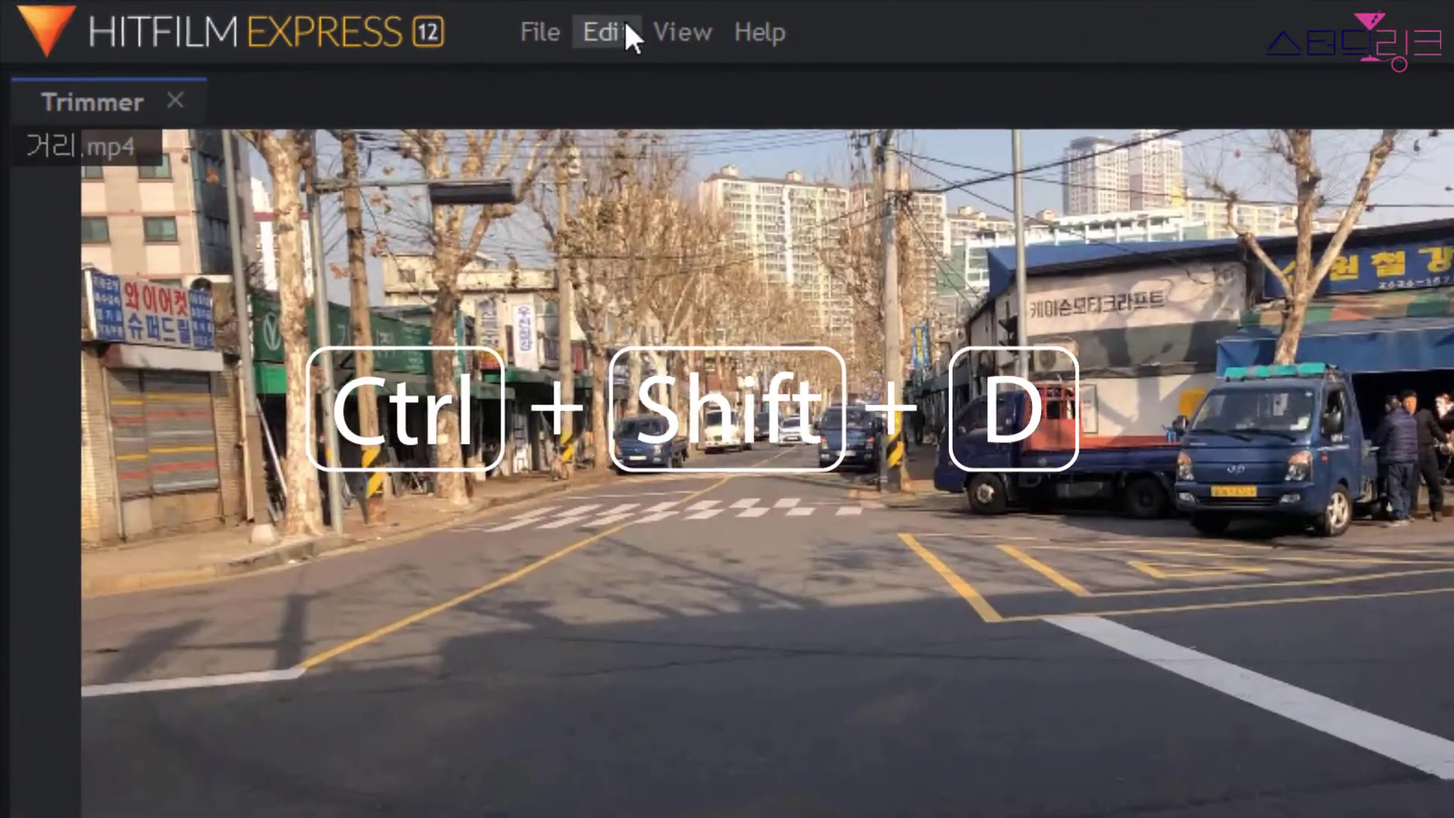
click(250, 13)
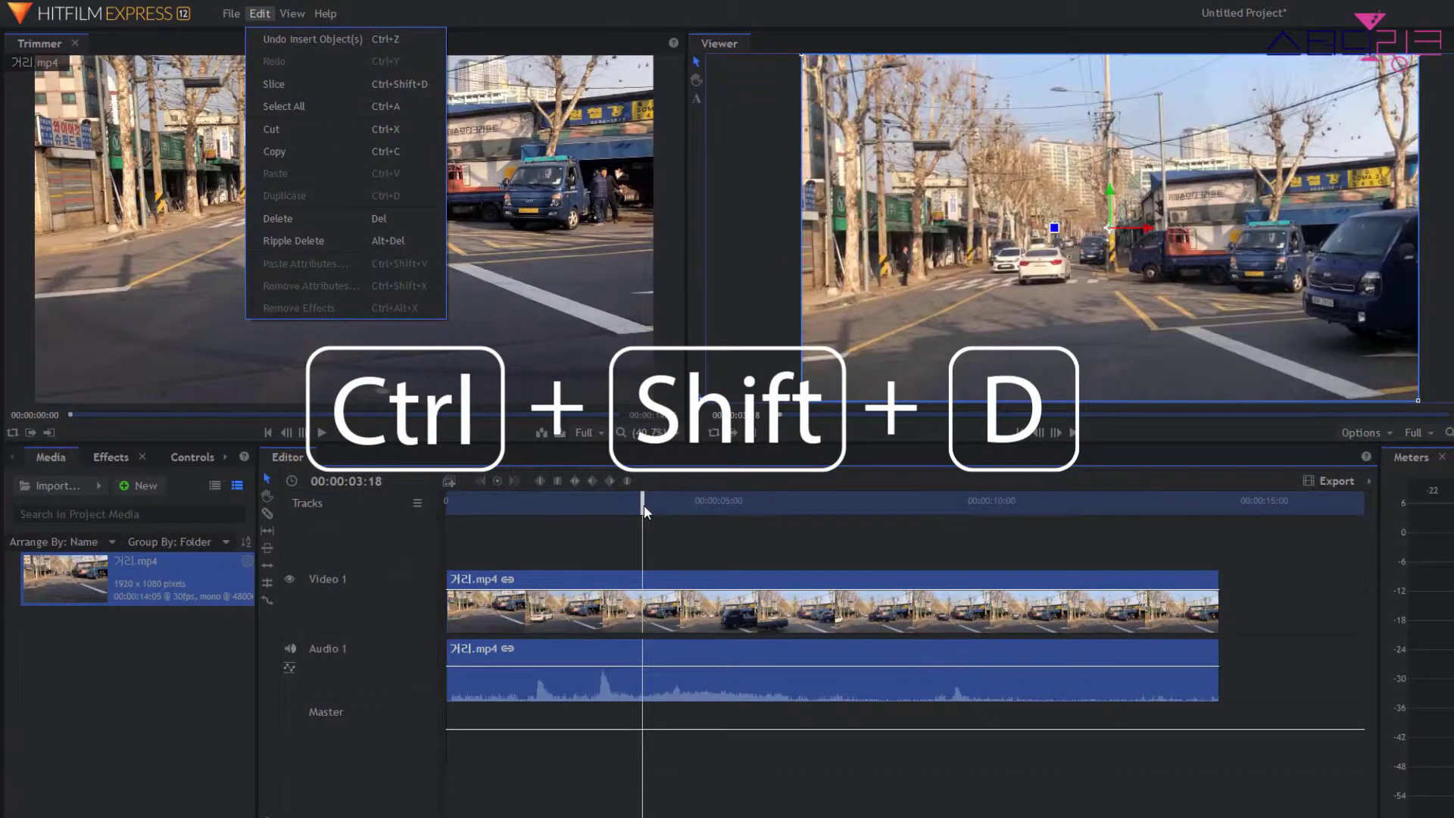
click(643, 504)
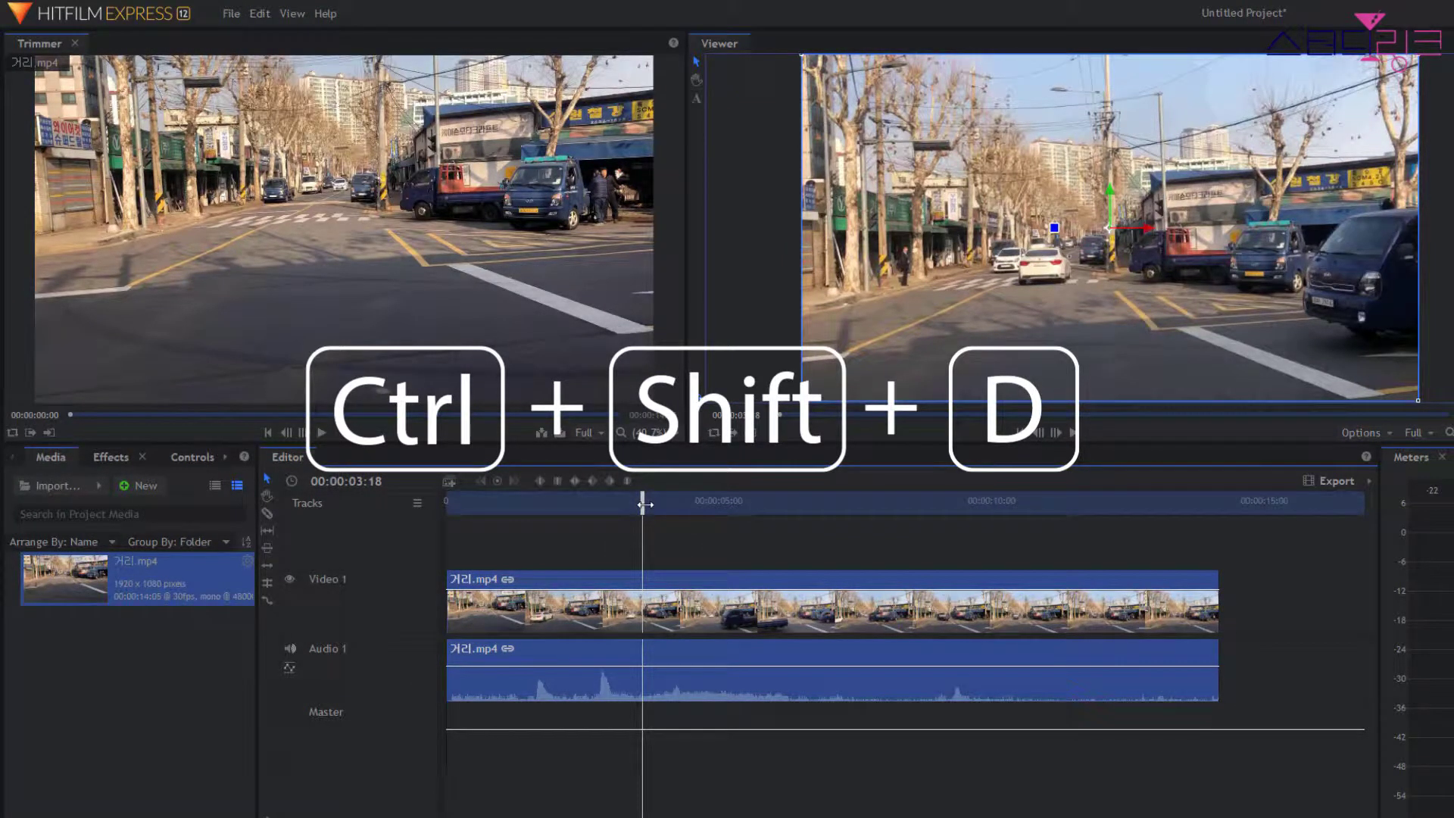
key(ctrl+shift+d)
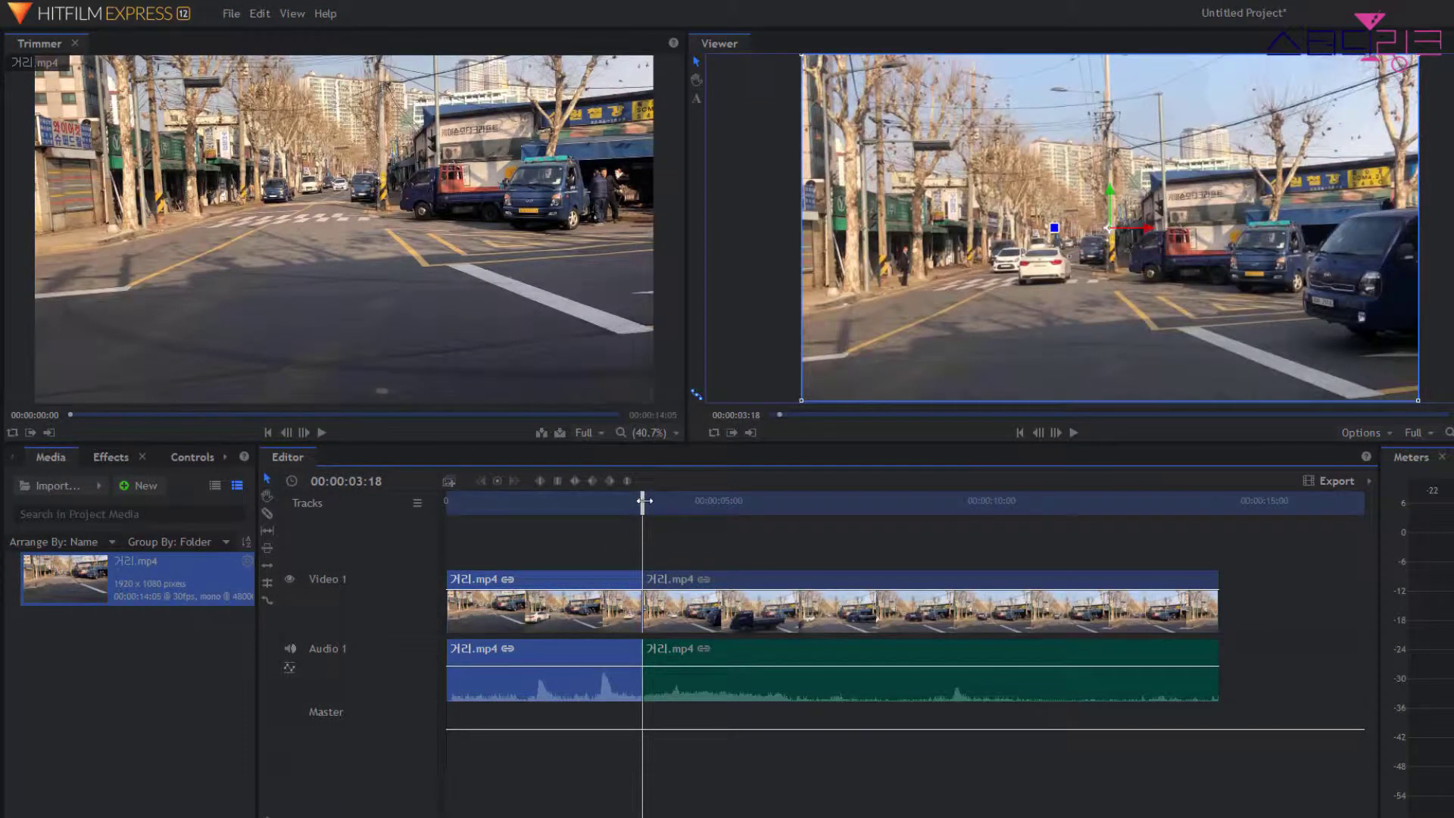
Slice the second segment of the 거리.mp4 clip at 00:00:05:05.
drag(642, 501, 728, 500)
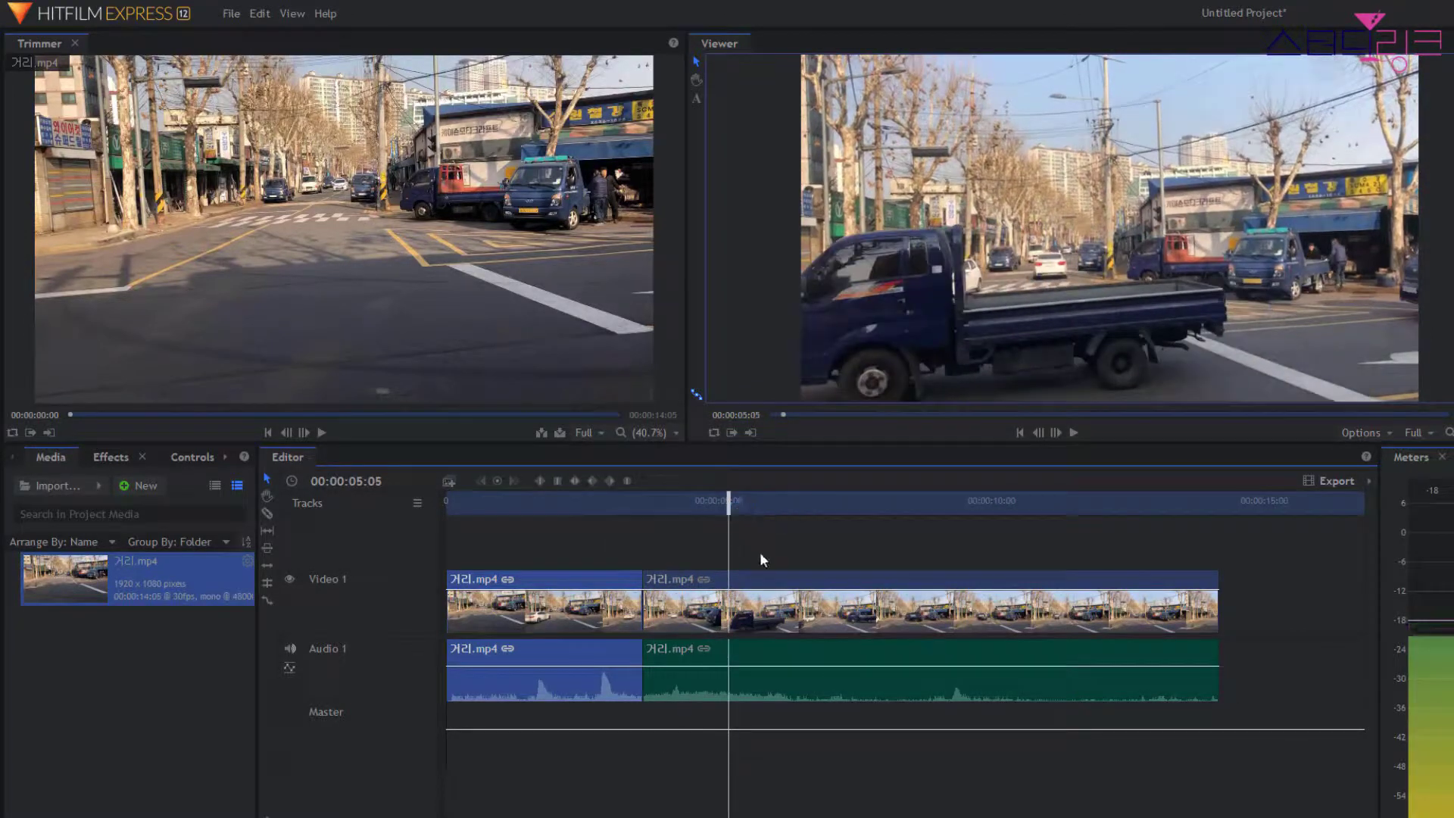
click(763, 609)
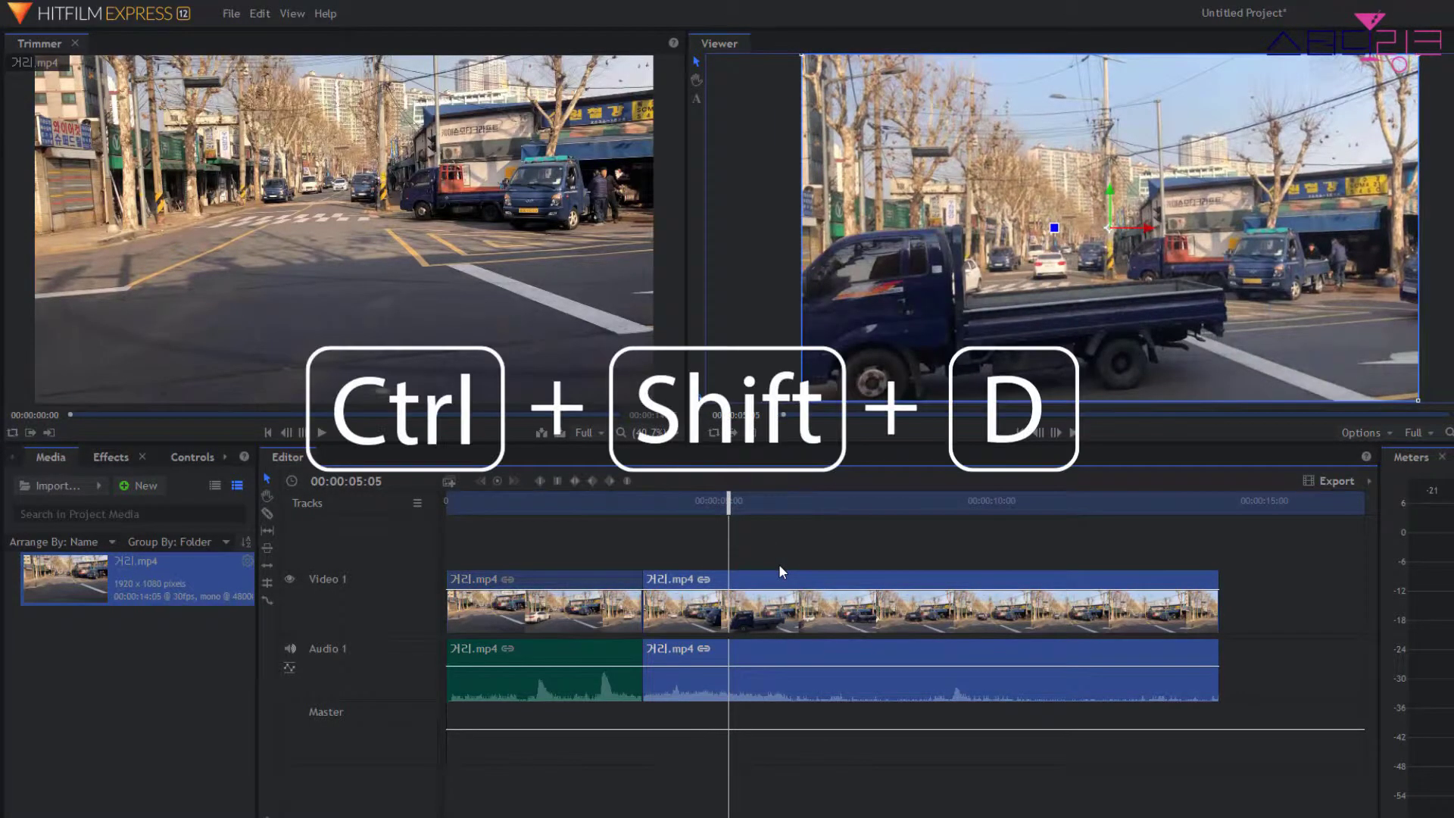
key(ctrl+shift+d)
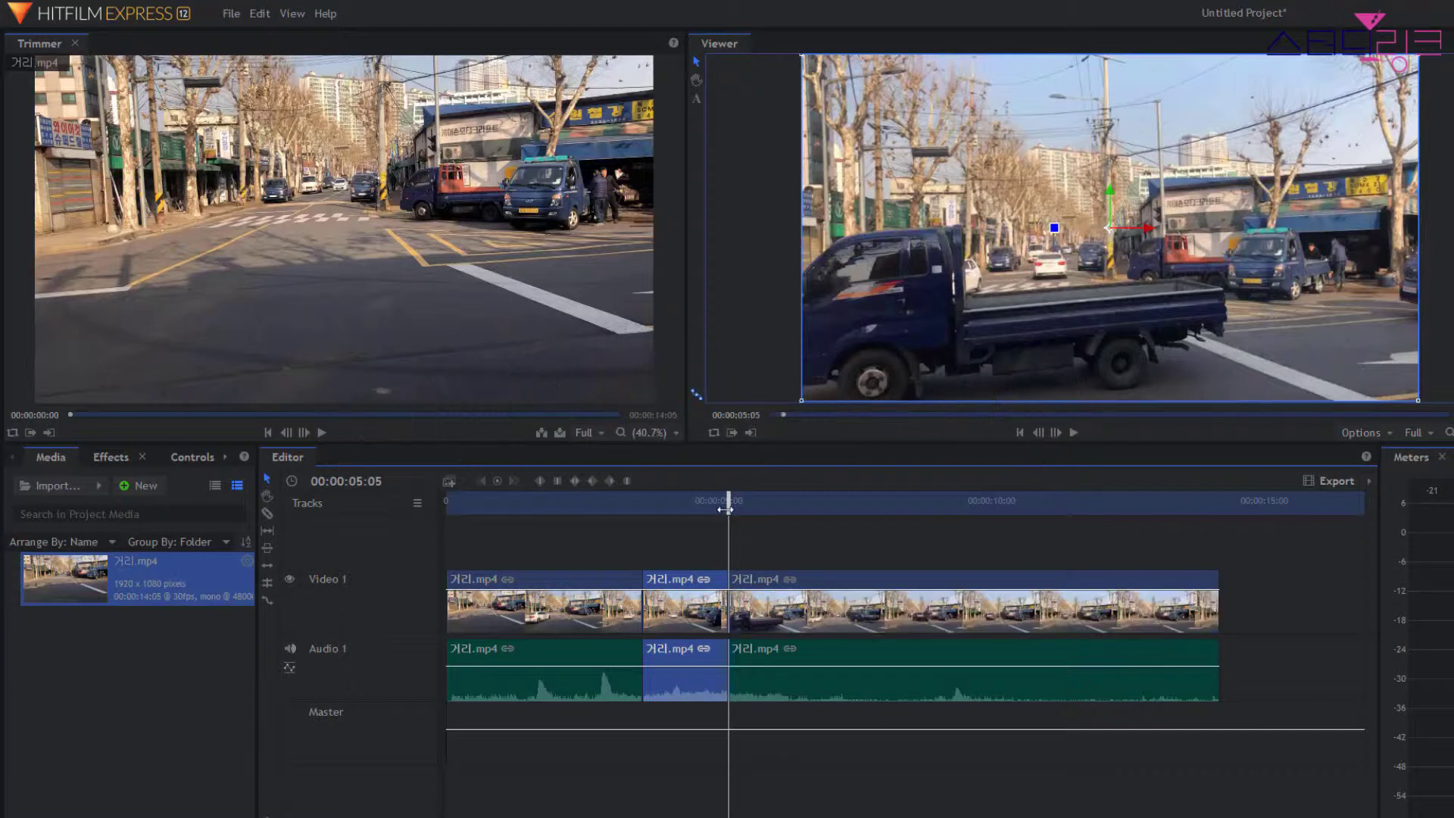
Scrub through the sliced segments, stop the playhead at 00:00:04:11, and view the middle segment's available commands.
drag(729, 503, 767, 515)
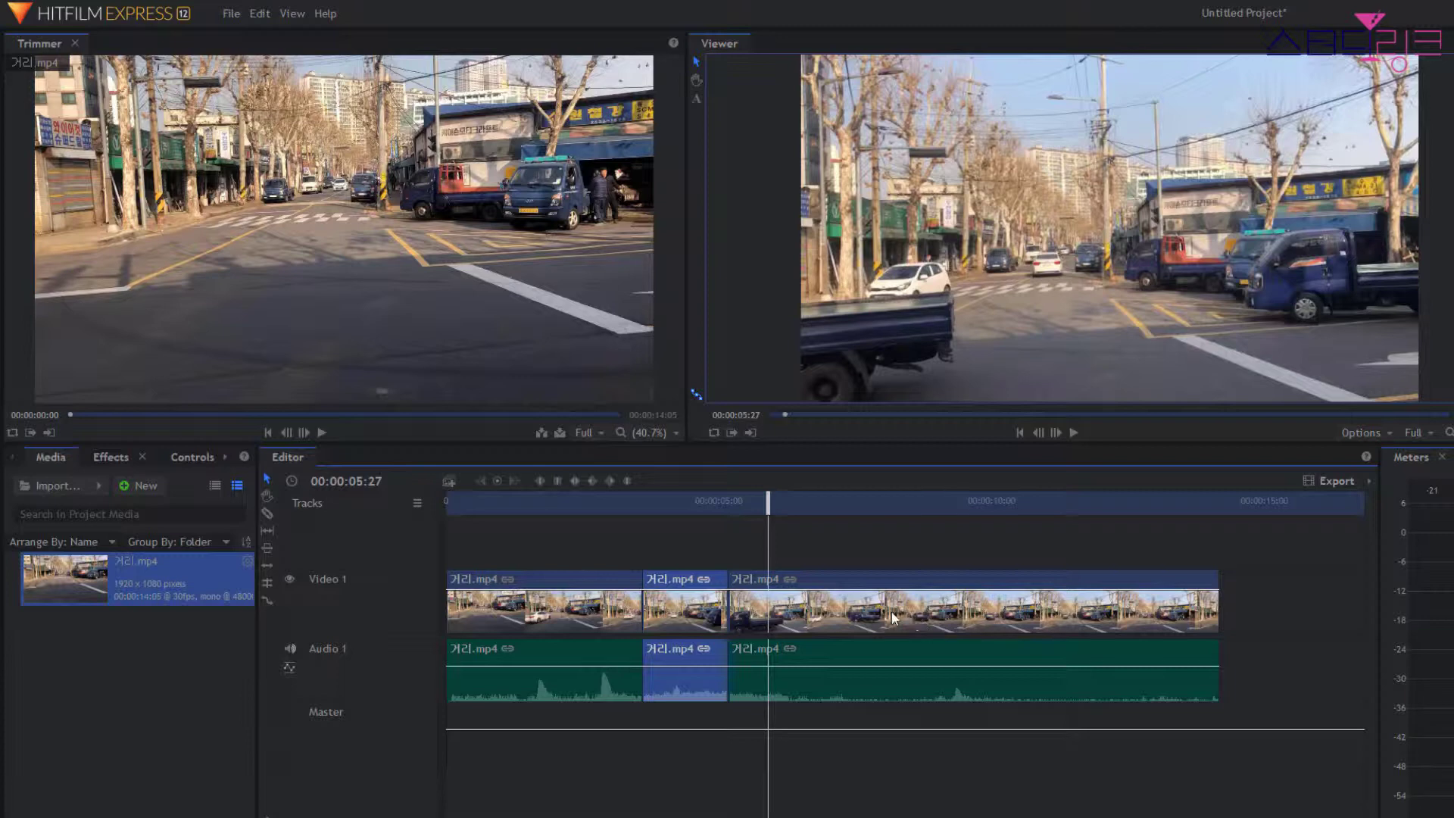
drag(568, 502, 685, 518)
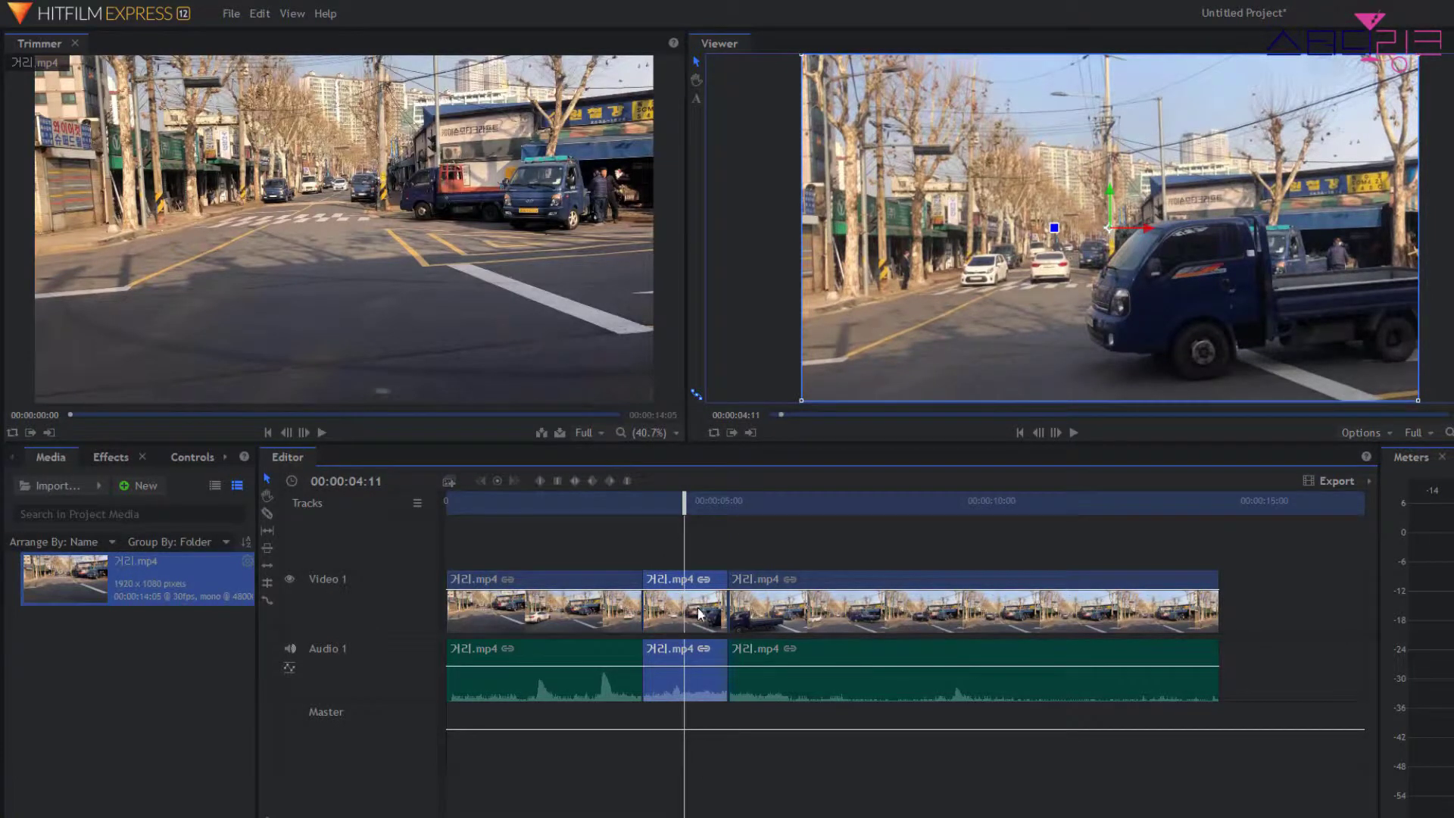
right_click(703, 614)
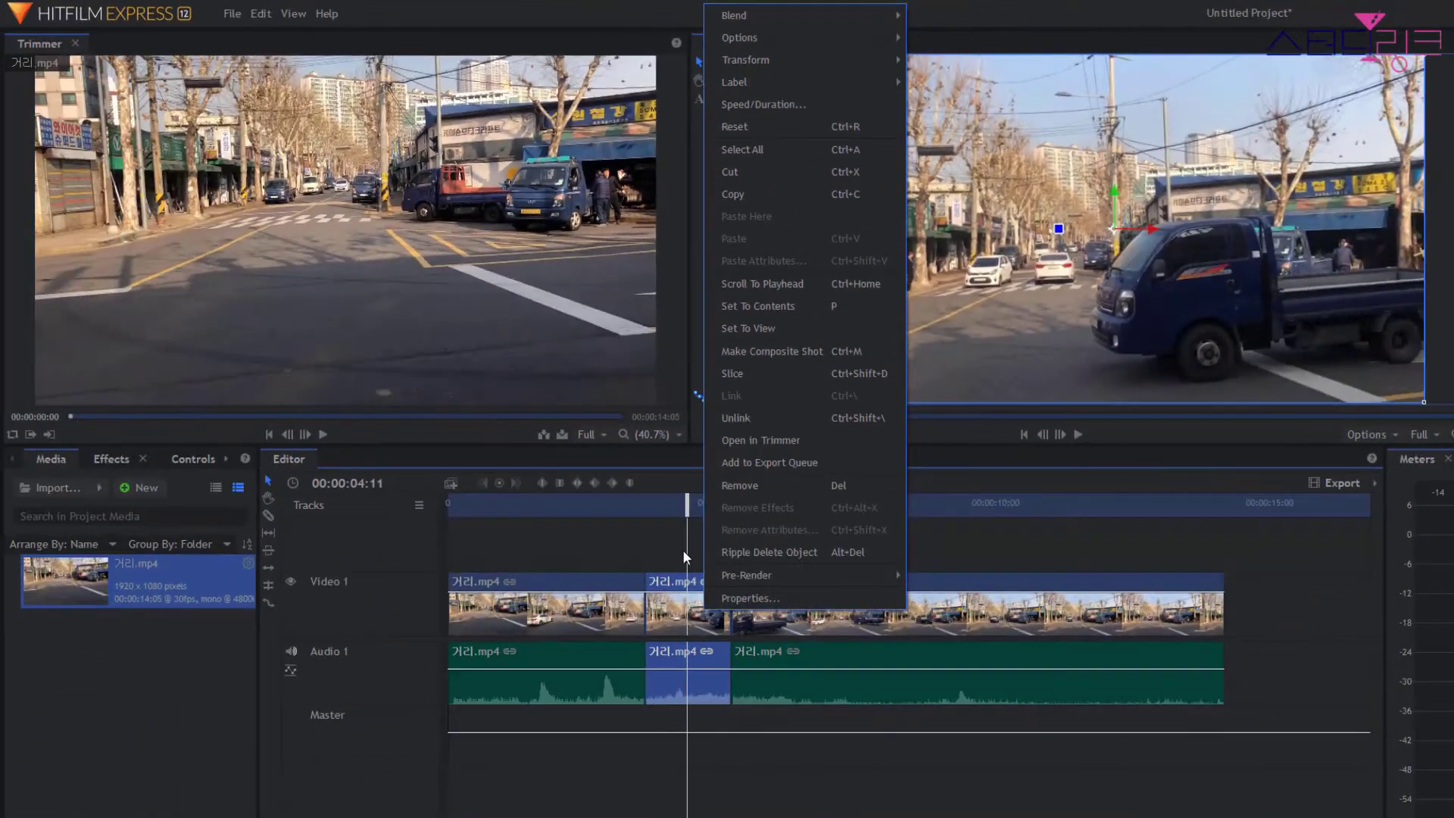
click(684, 553)
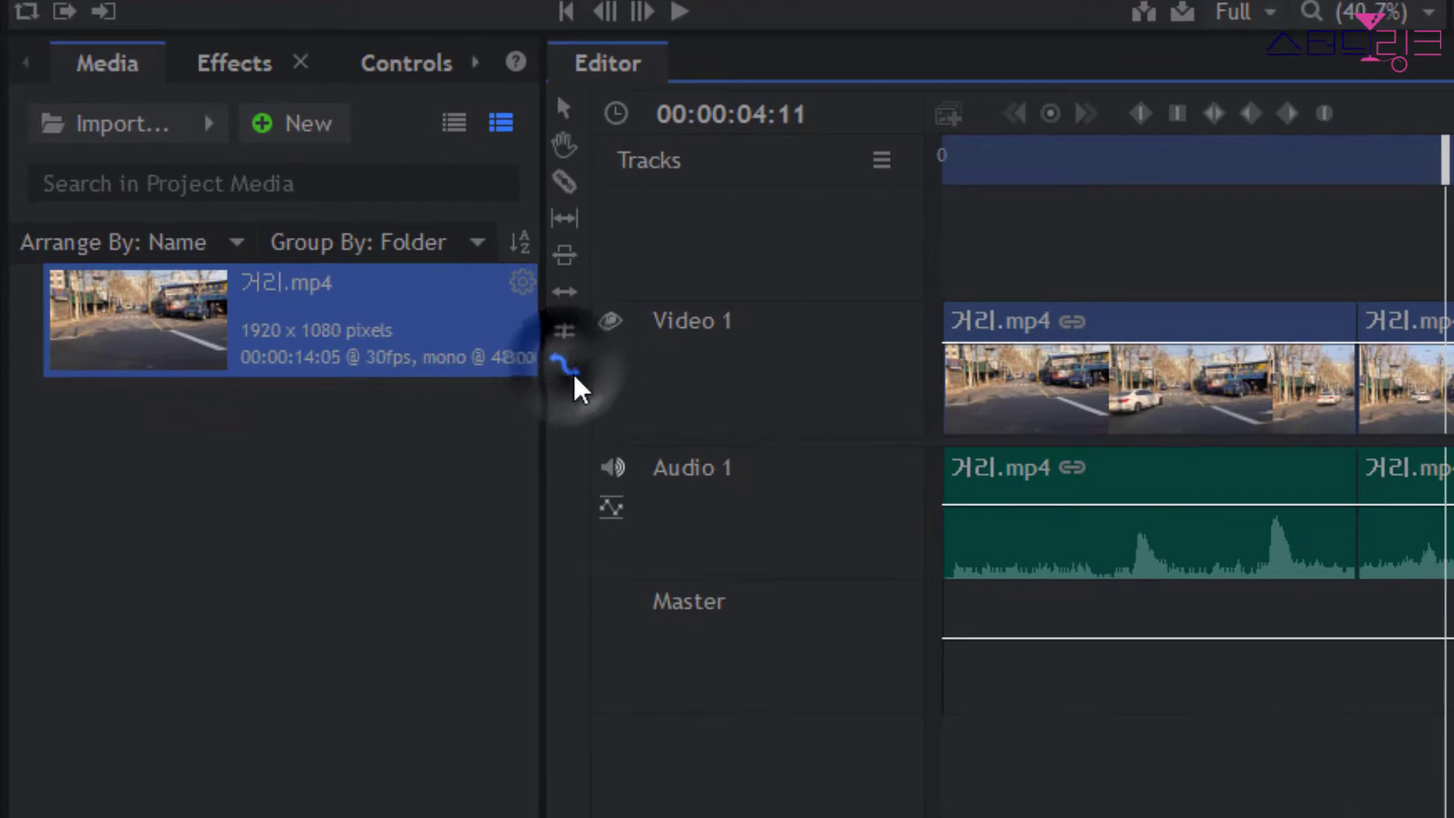
Show the effects library and expand its Temporal category.
click(215, 68)
scroll(325, 623, down, 5)
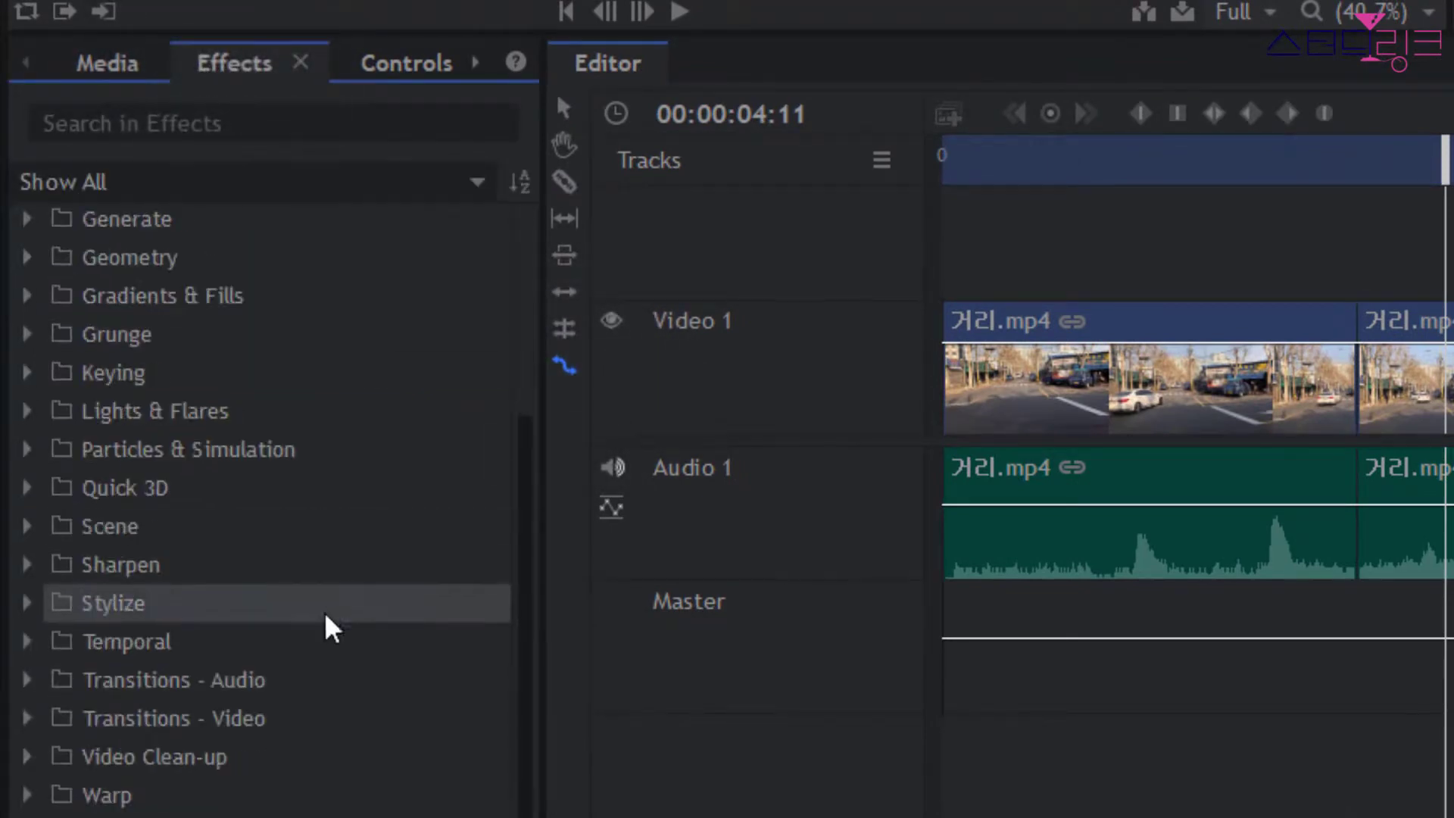
click(159, 640)
scroll(204, 639, down, 3)
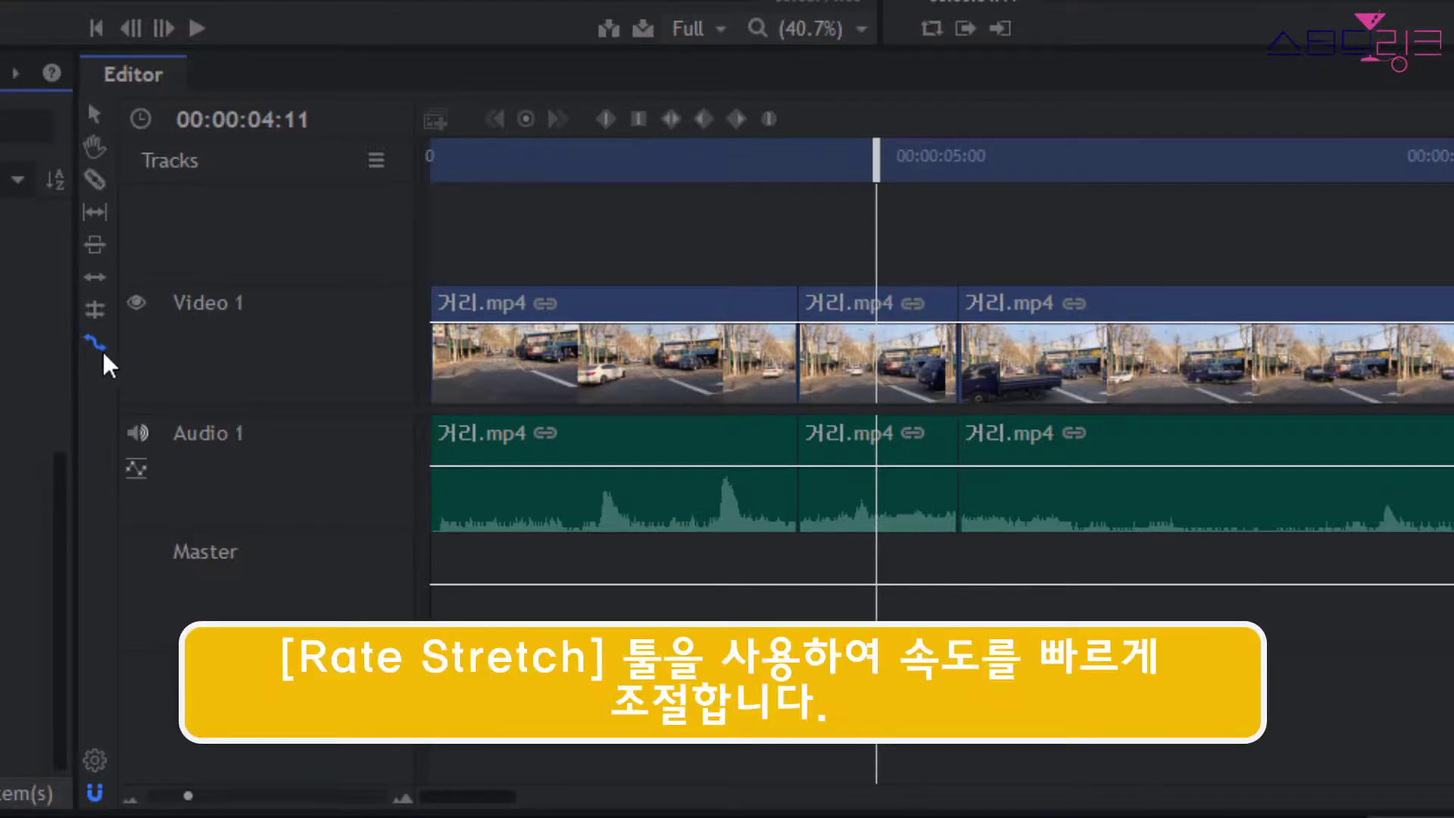
Speed up the middle segment by Rate Stretching its end back to 00:00:04:11, and play back the result.
click(950, 363)
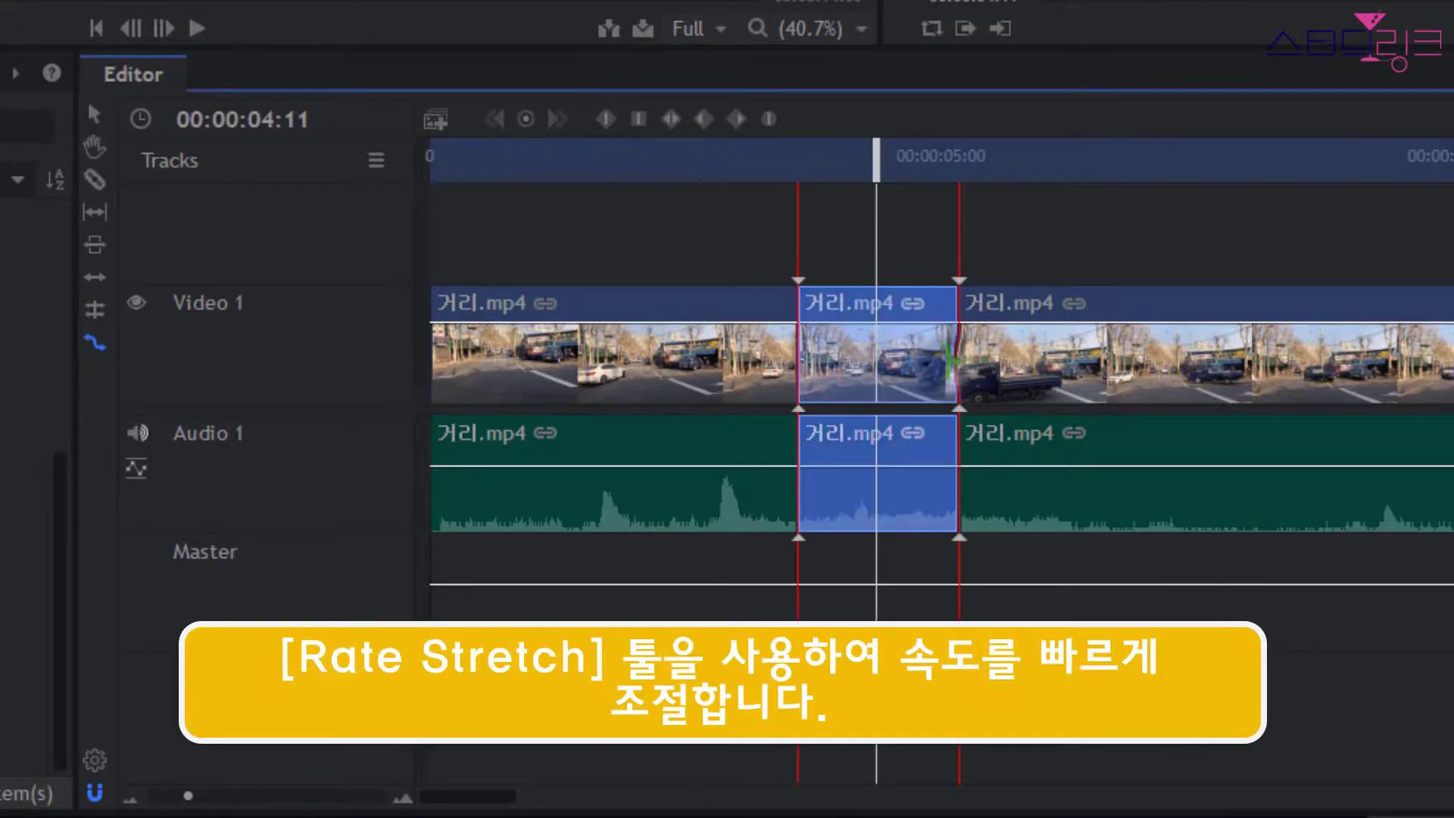
drag(951, 364, 870, 377)
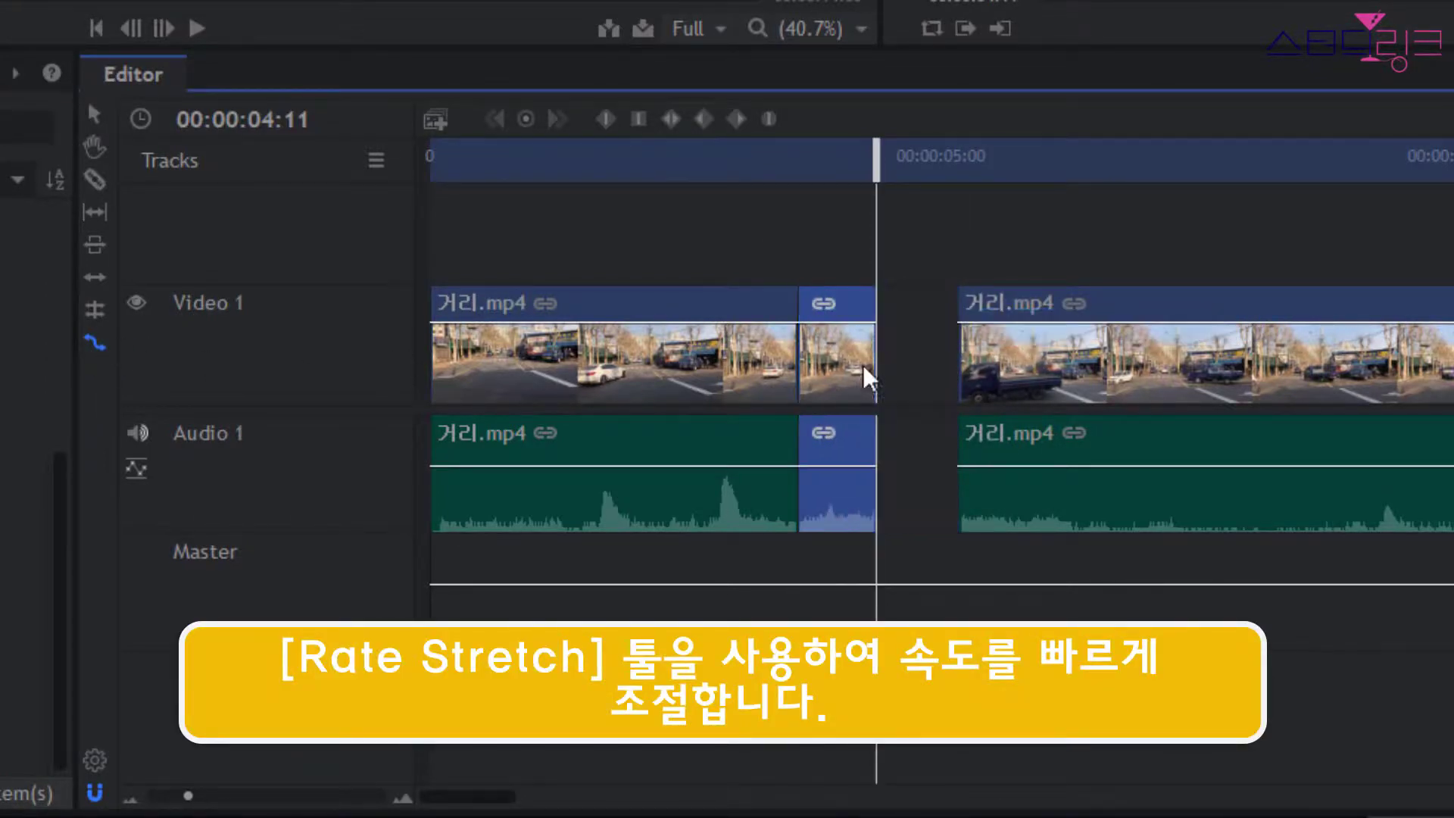
drag(876, 158, 737, 167)
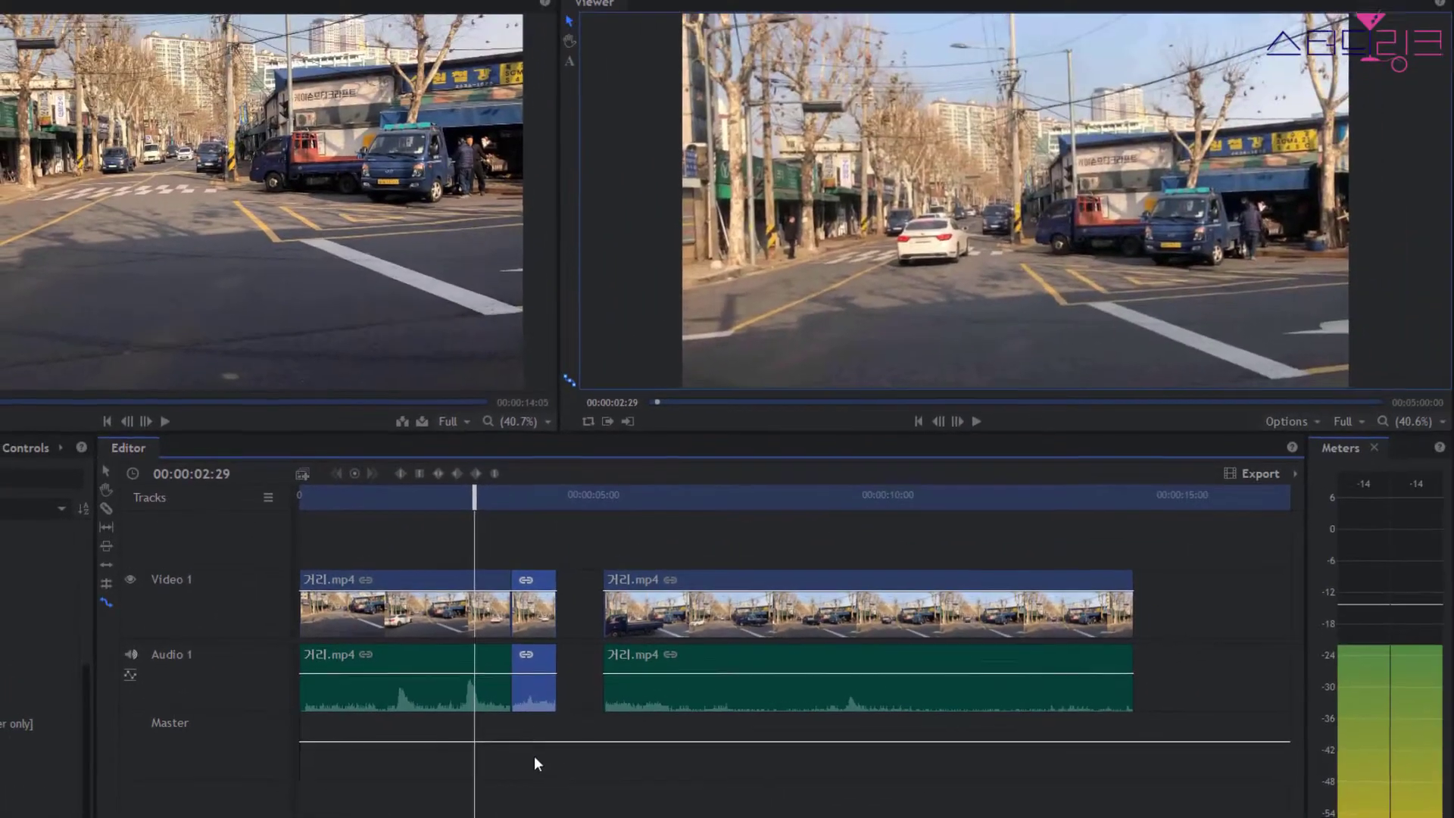
key(space)
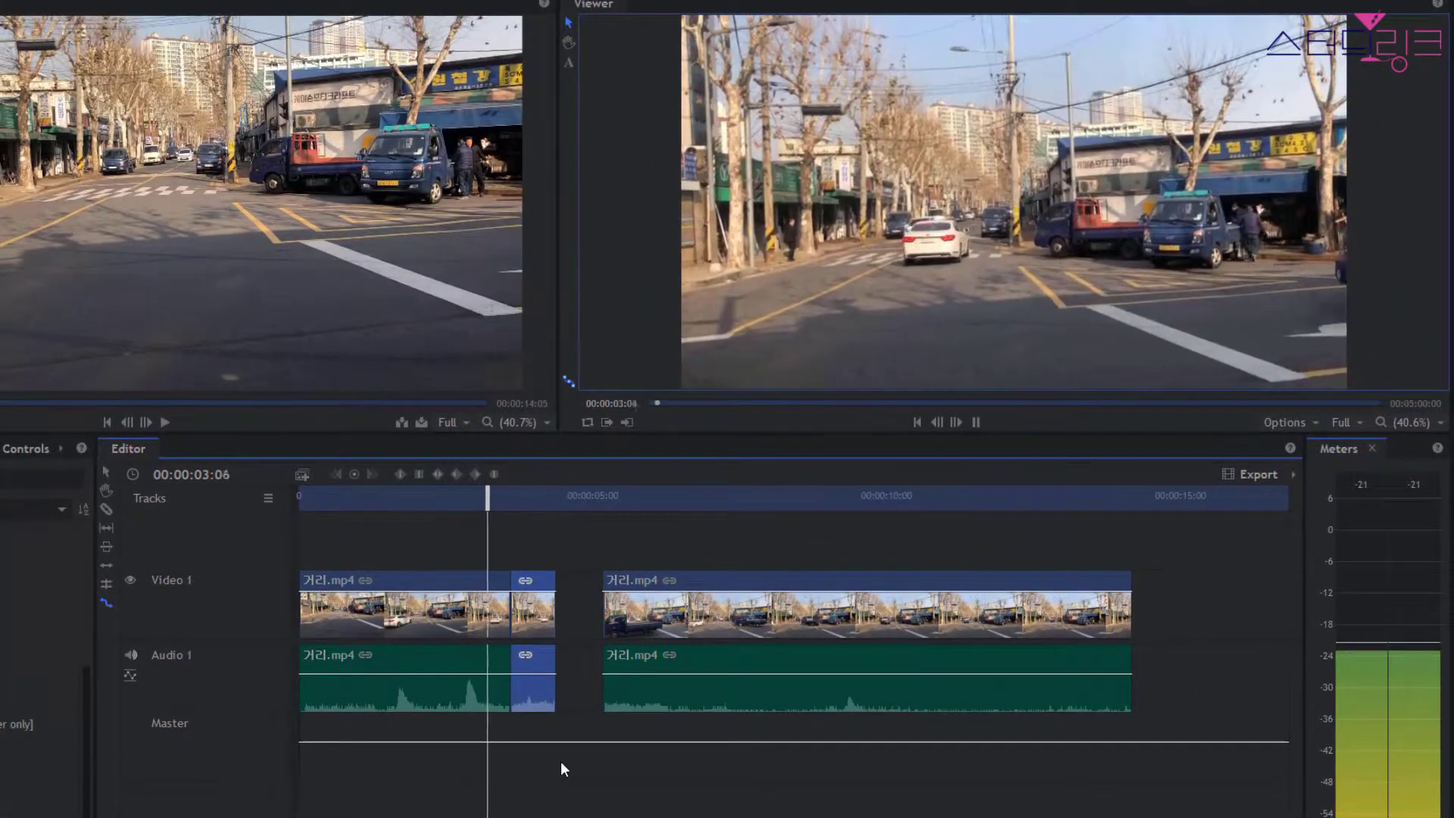
key(space)
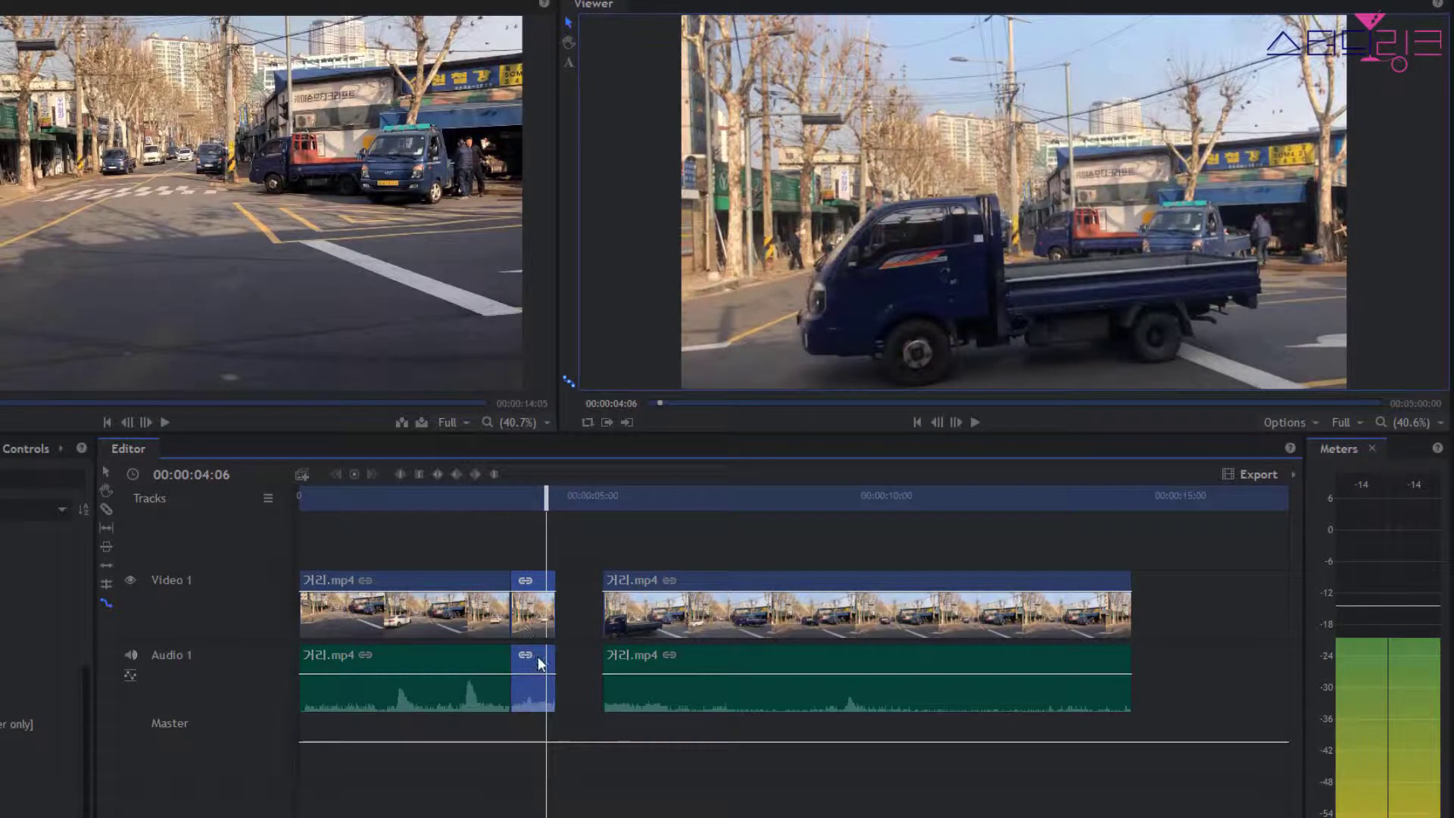
click(617, 497)
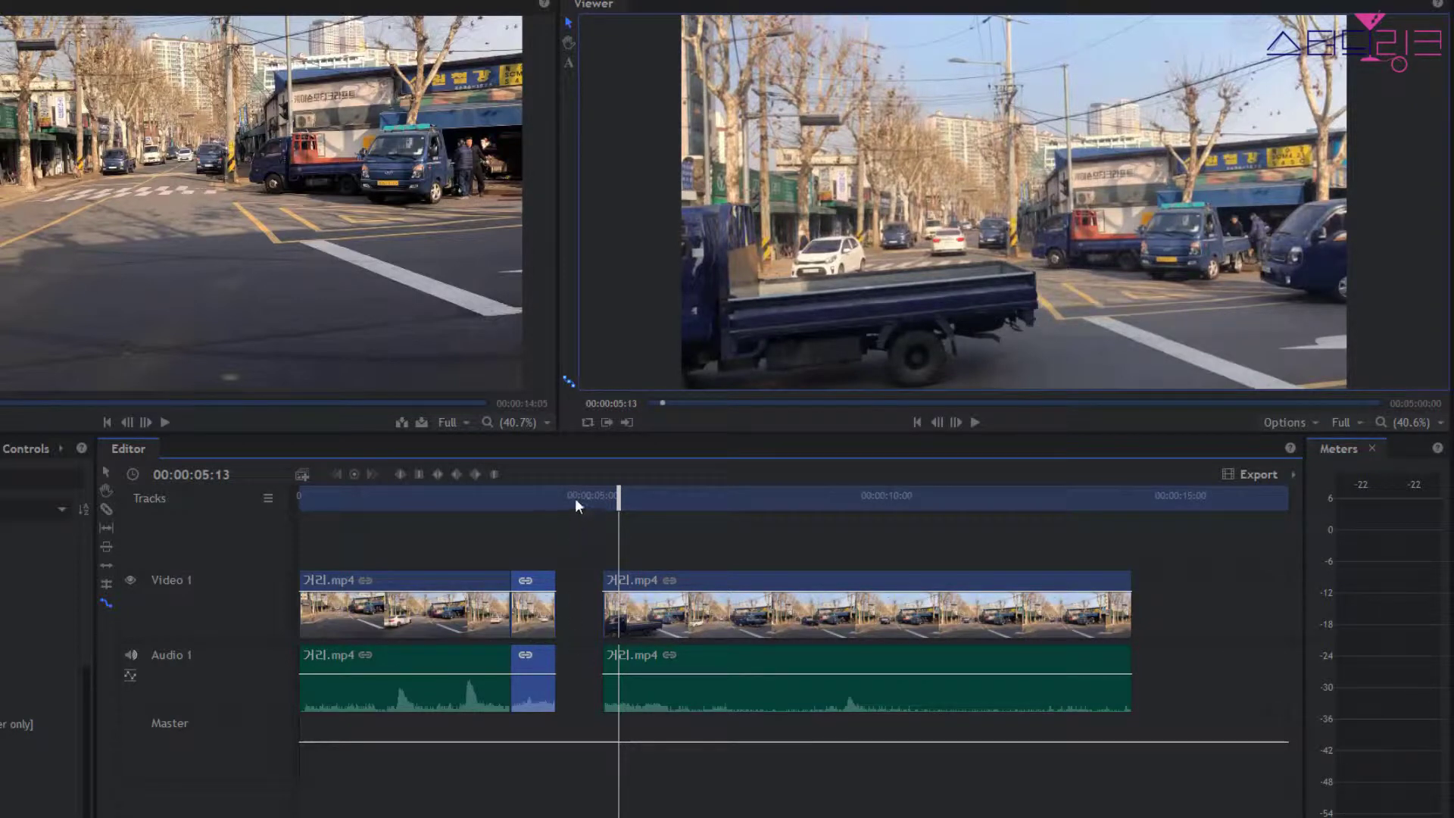
Ripple delete the gap after the middle segment and play back the joined segments.
right_click(583, 601)
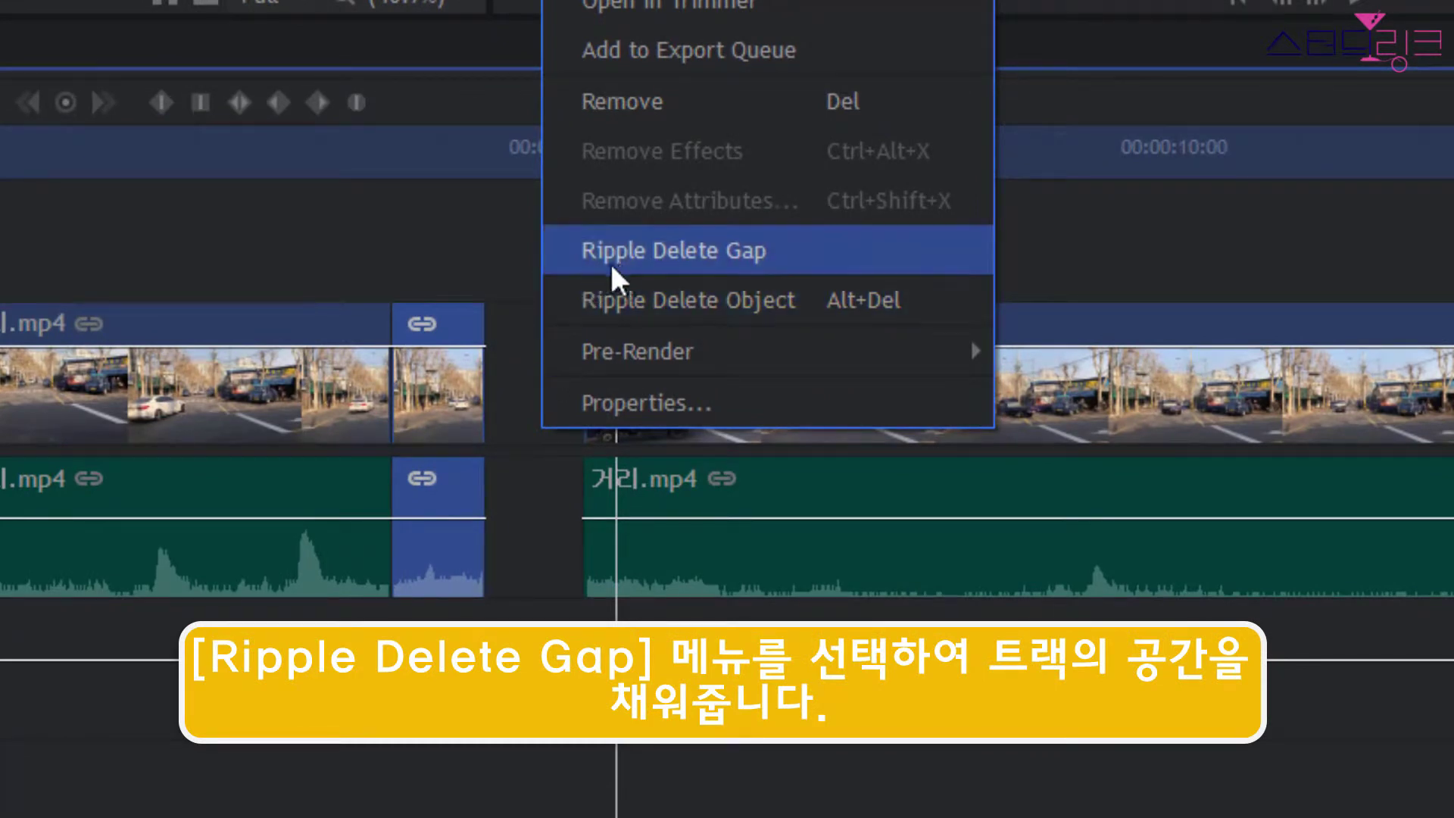
click(709, 252)
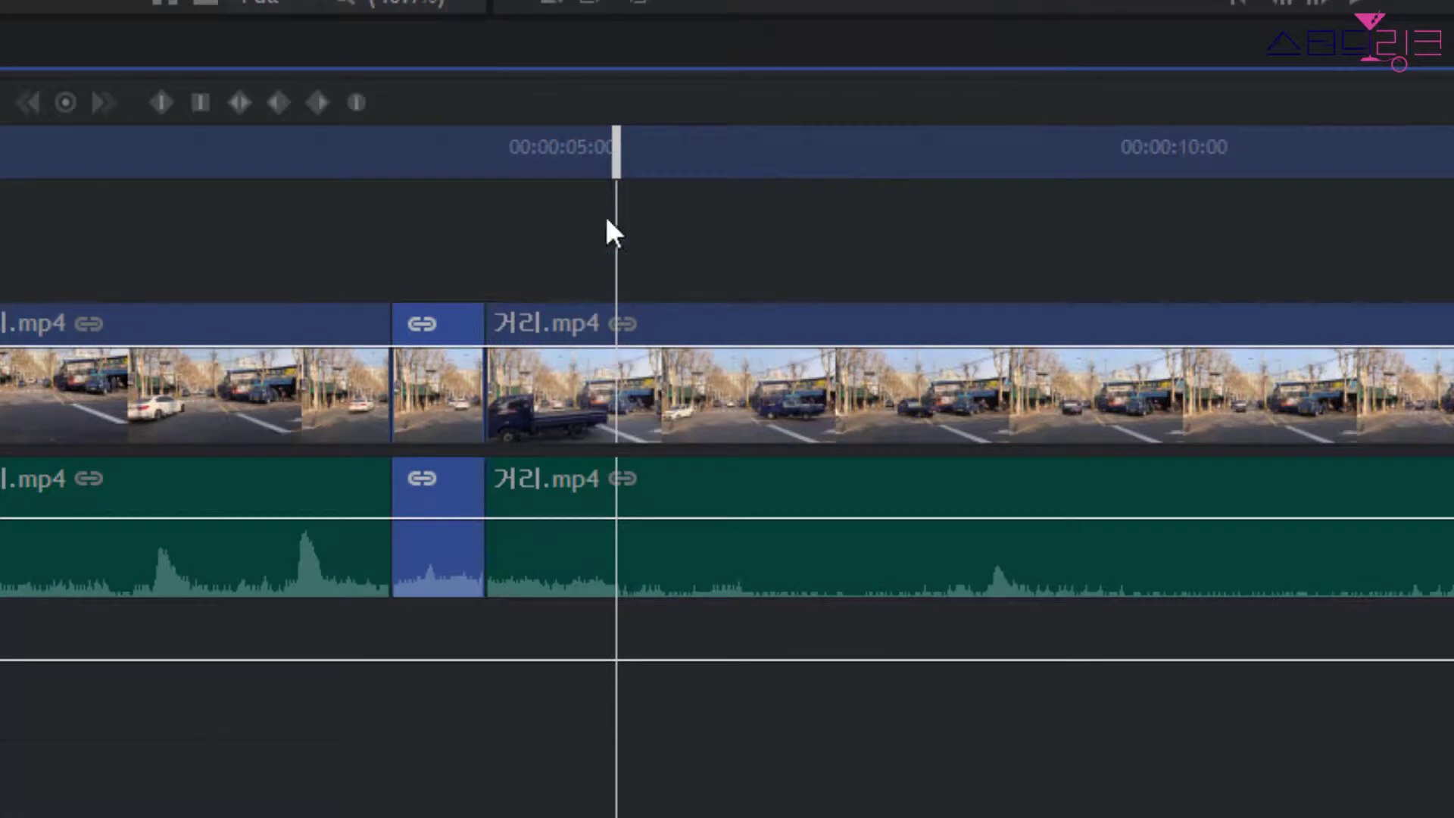
drag(552, 168, 333, 162)
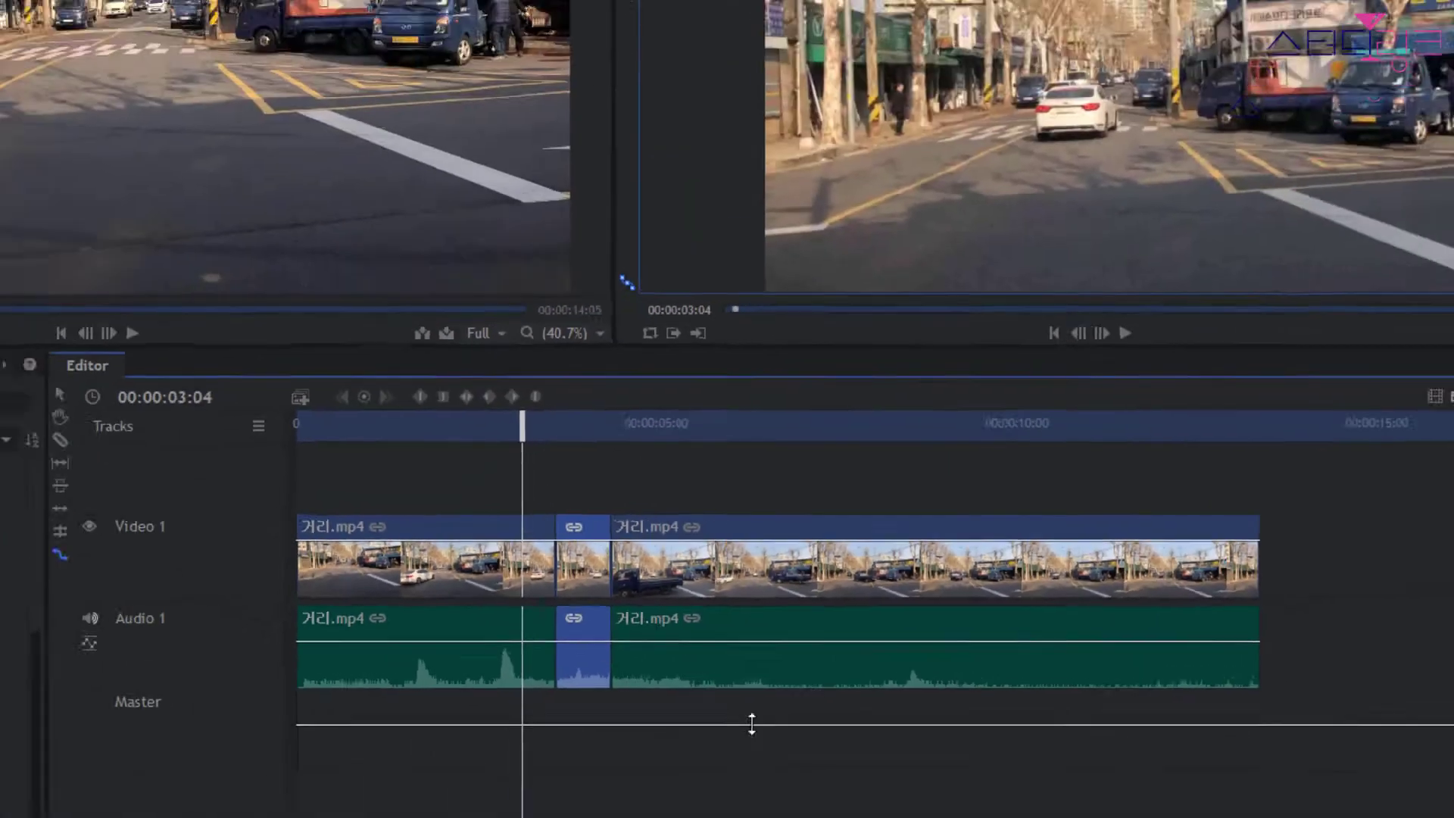
key(space)
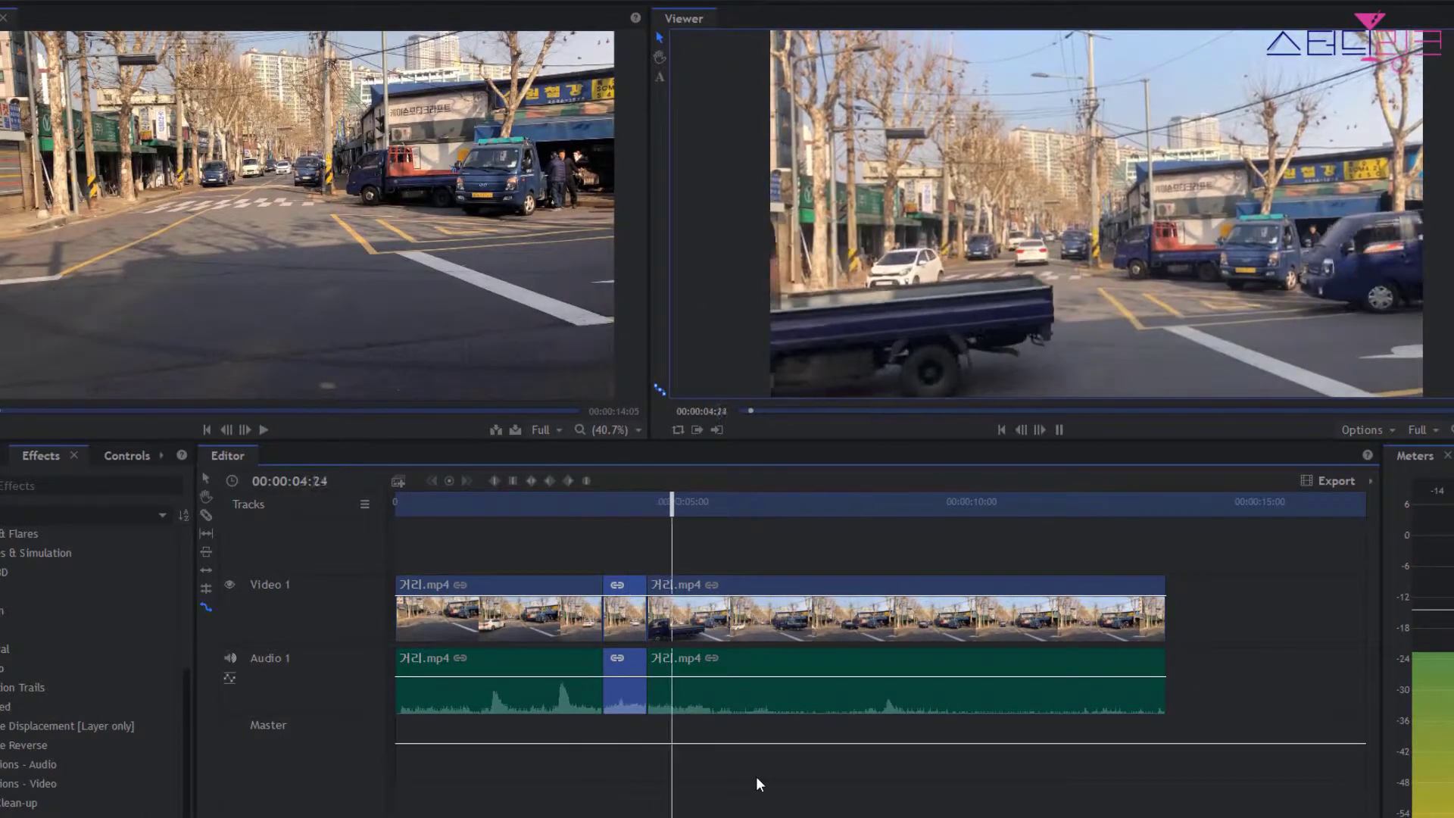
key(space)
drag(578, 503, 601, 504)
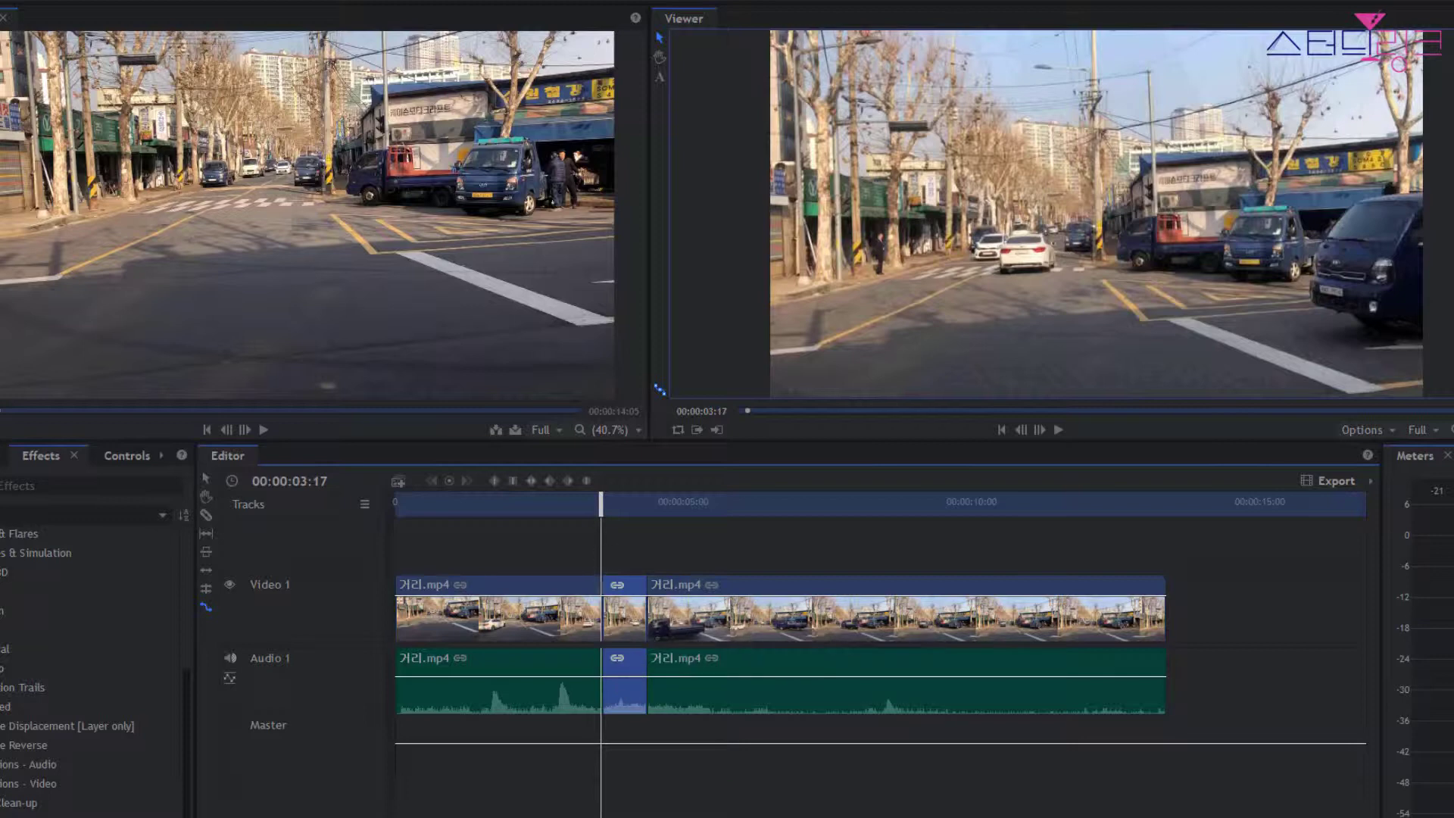
click(622, 504)
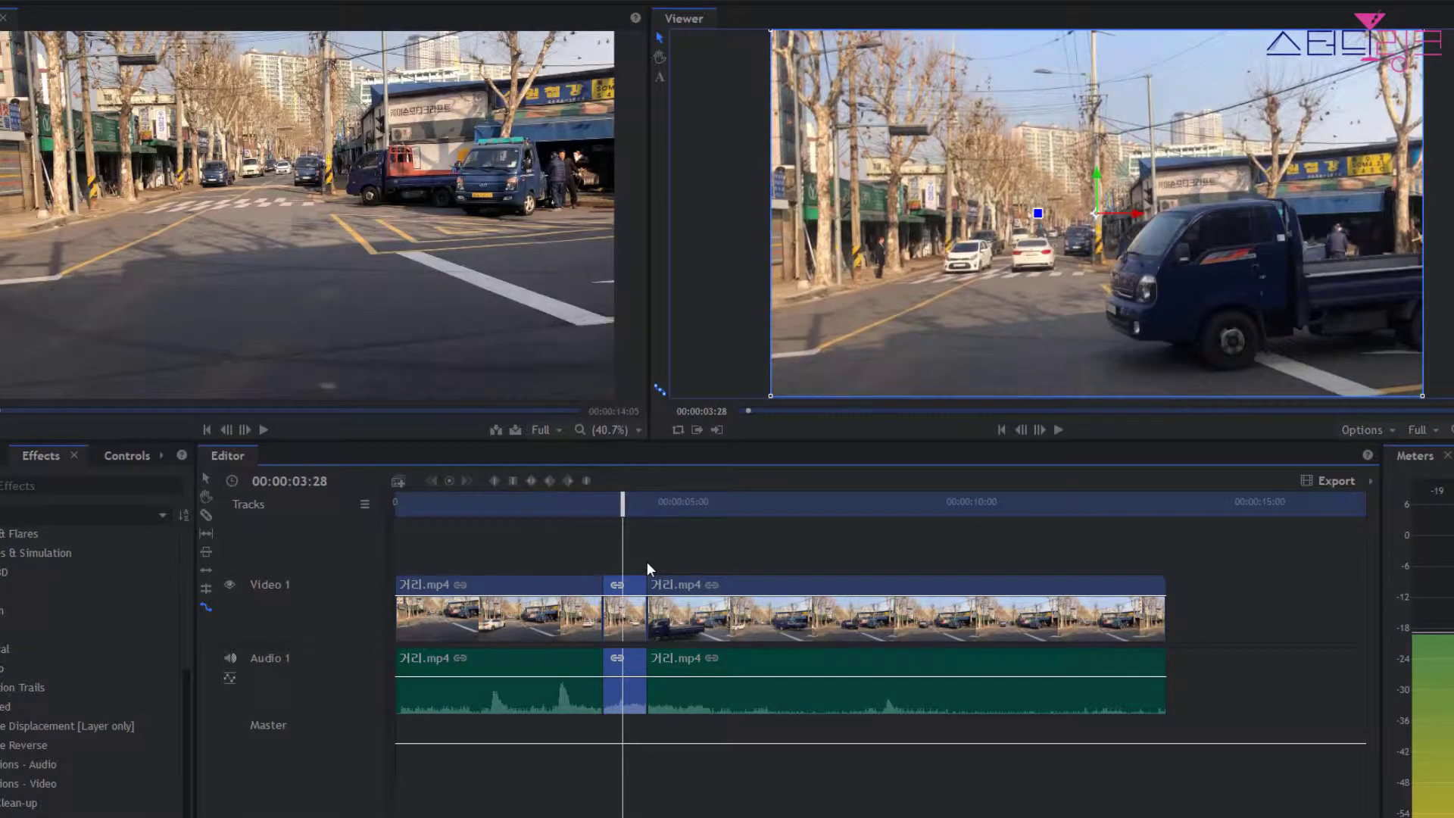
Undo the gap deletion, the Rate Stretch and both slices on the 거리.mp4 clip.
key(ctrl+z)
key(ctrl+z)
key(ctrl+z)
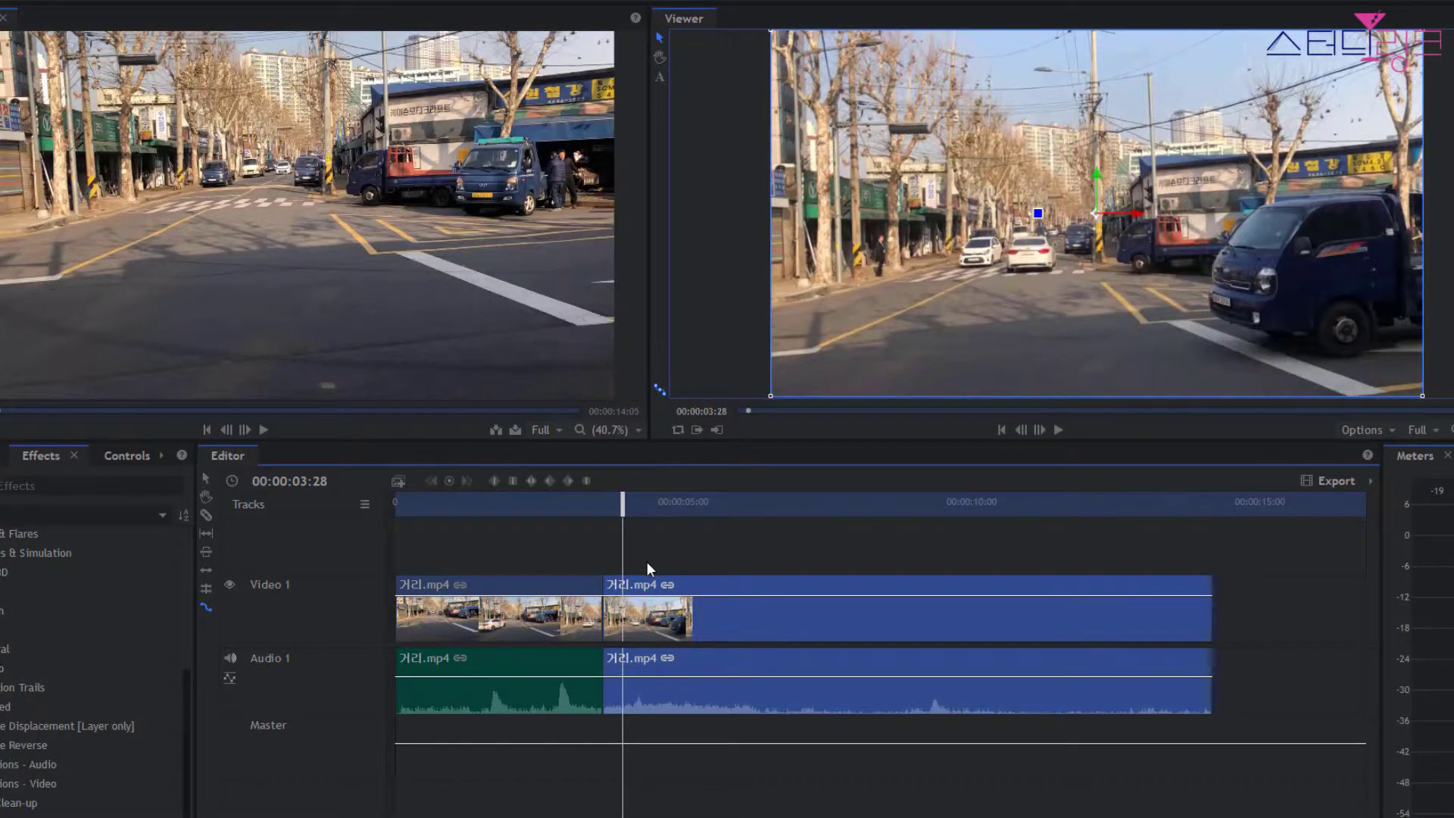
key(ctrl+z)
Move the playhead to 00:00:05:15 and apply the Time Reverse effect to the 거리.mp4 clip on Video 1.
drag(623, 504, 720, 537)
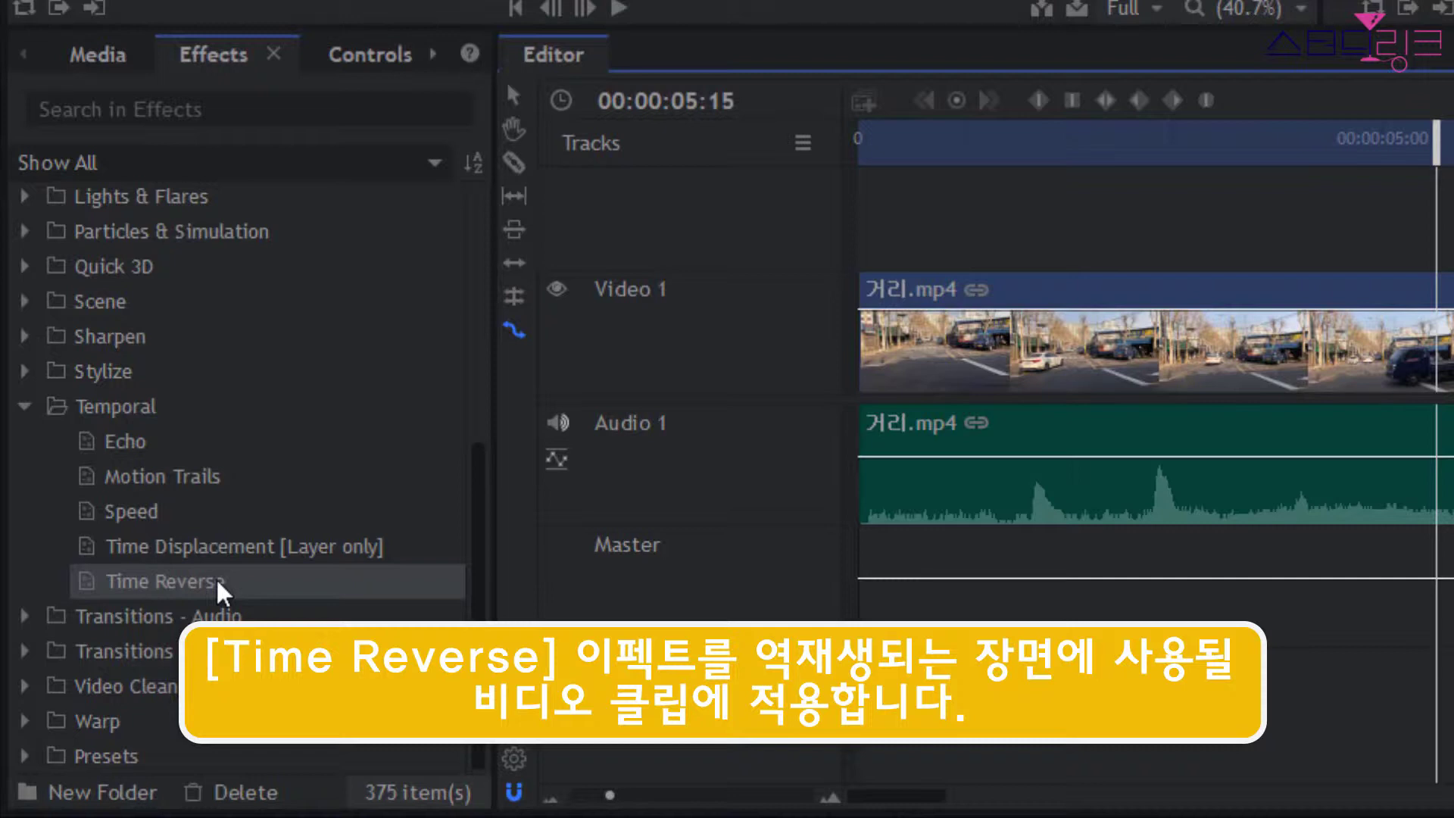
click(194, 583)
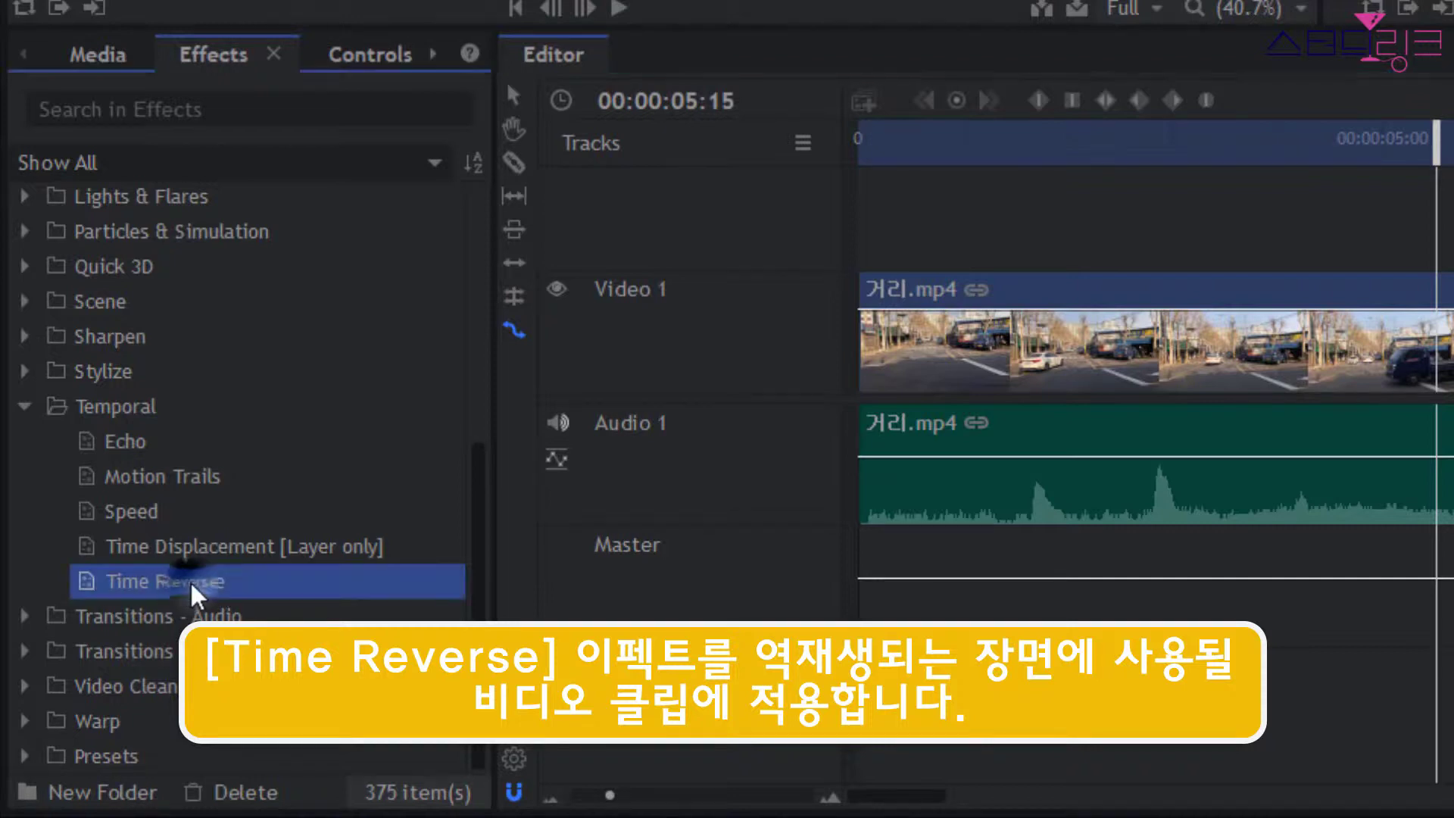
drag(194, 587, 1383, 326)
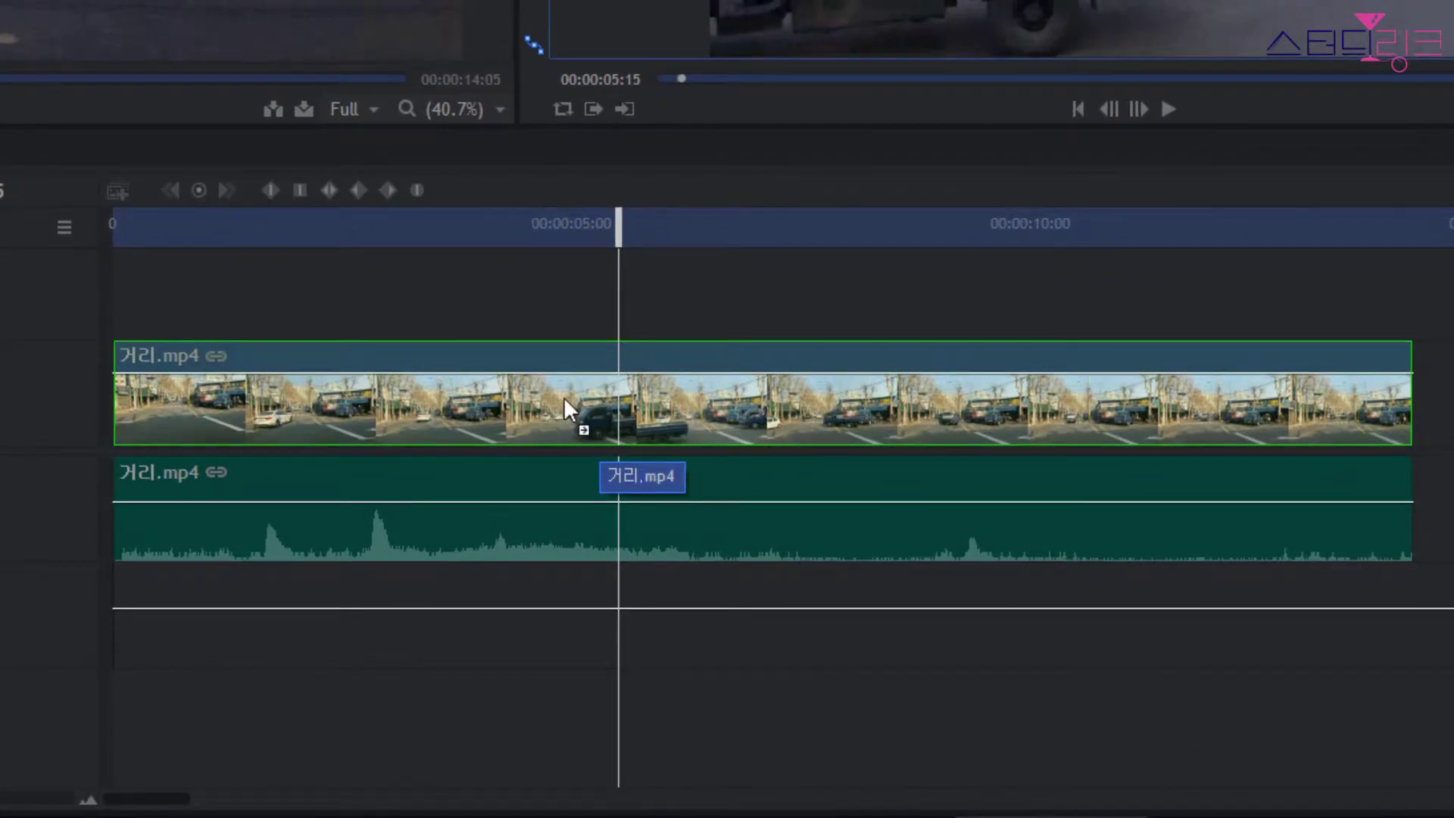
drag(563, 397, 564, 397)
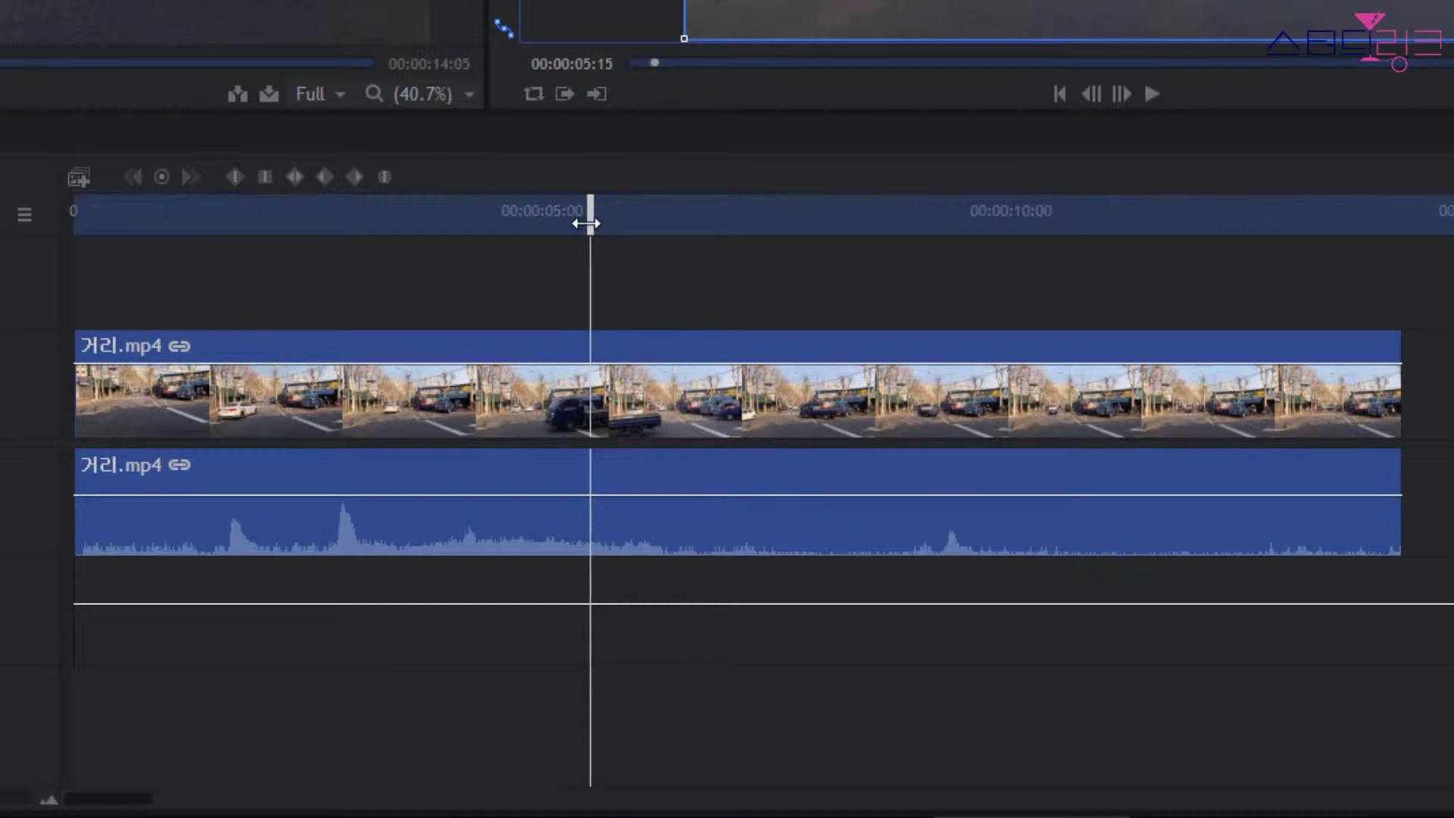
Scrub through the time-reversed 거리.mp4 clip from near its start to 00:00:09:26 to review the reversed motion.
drag(587, 223, 123, 214)
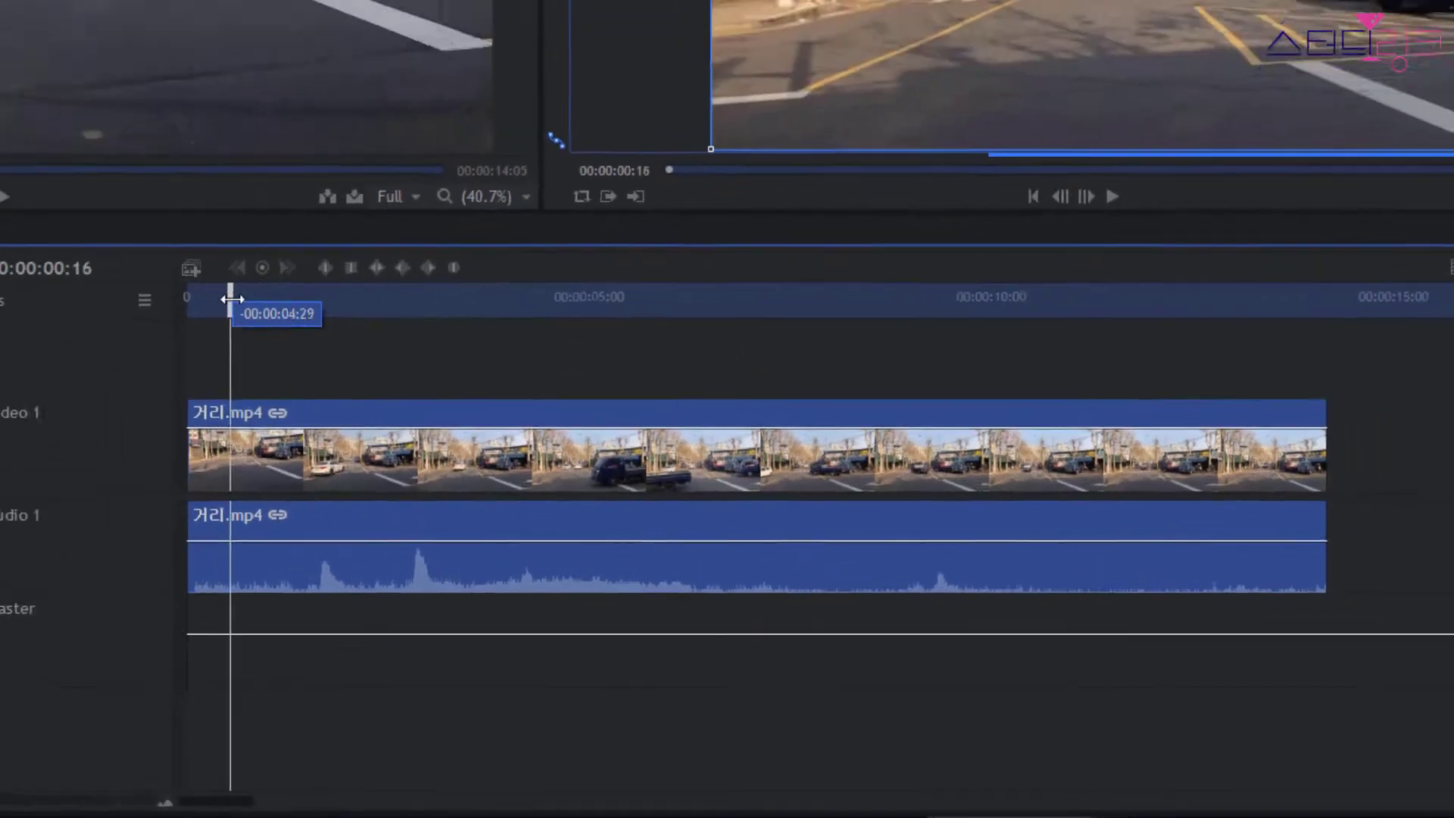
drag(230, 299, 374, 319)
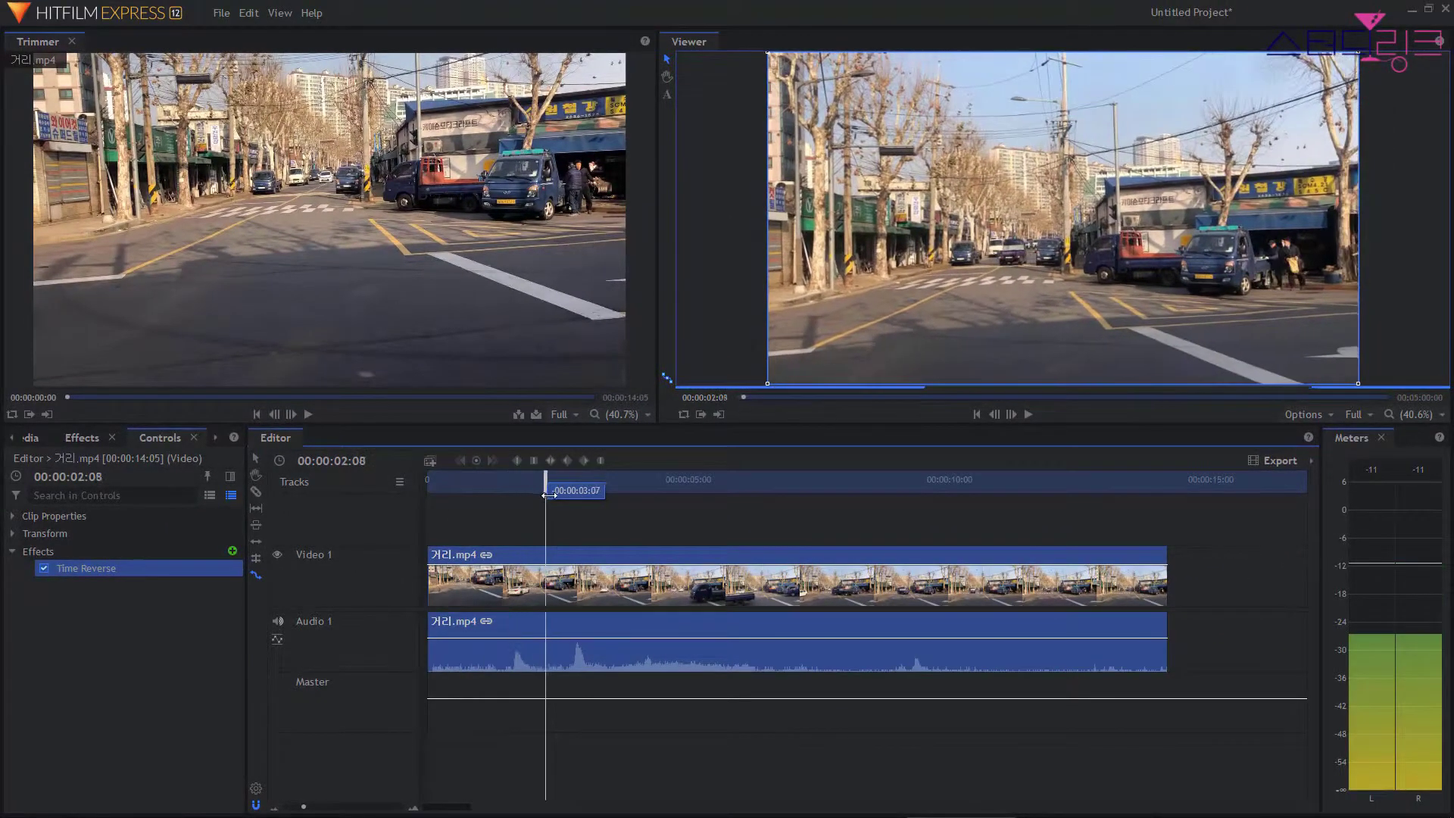
drag(549, 494, 943, 577)
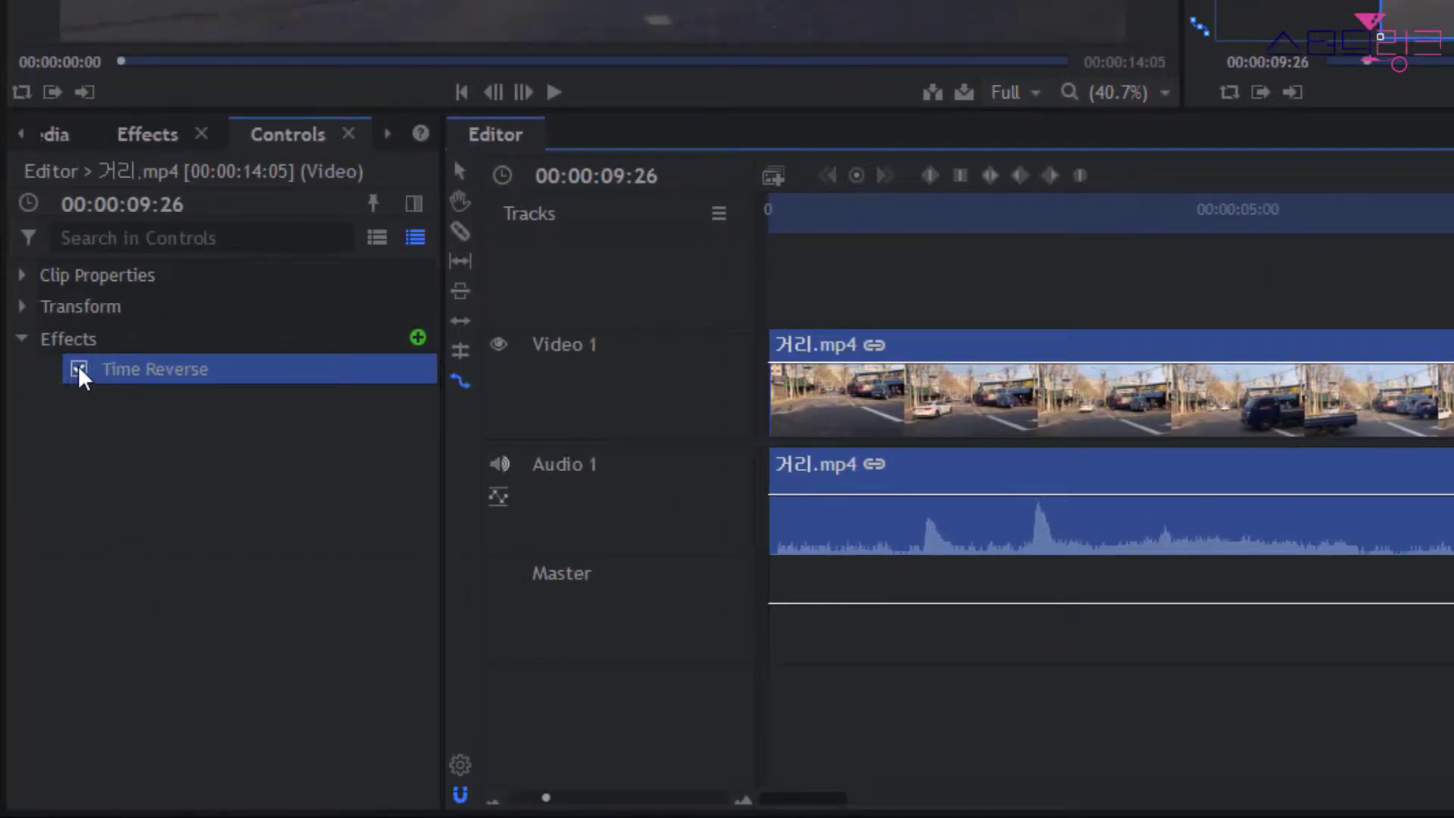
Disable the Time Reverse effect on the 거리.mp4 clip and scrub the timeline to compare the forward motion.
click(77, 371)
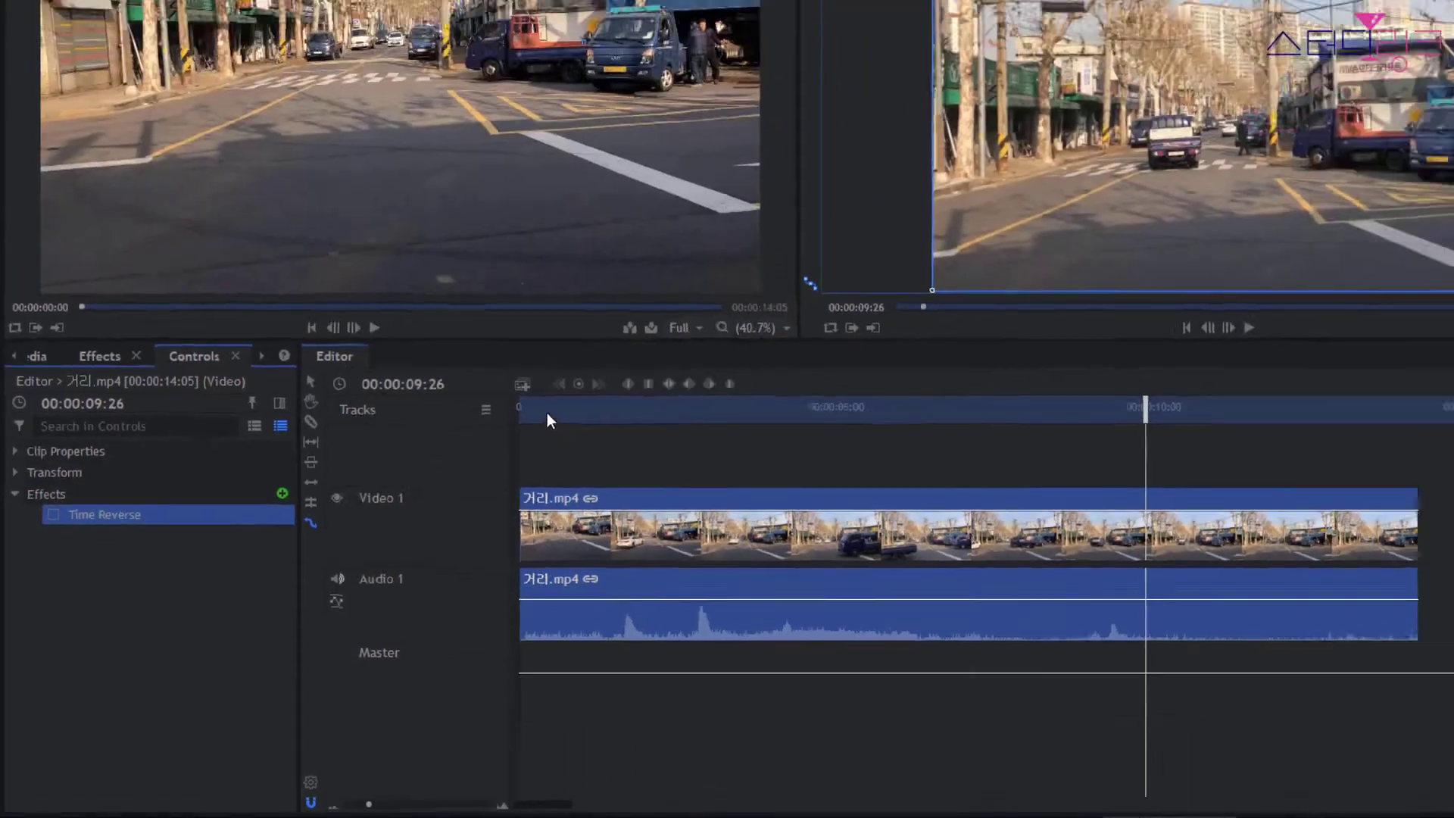
drag(814, 221, 991, 231)
drag(551, 490, 628, 528)
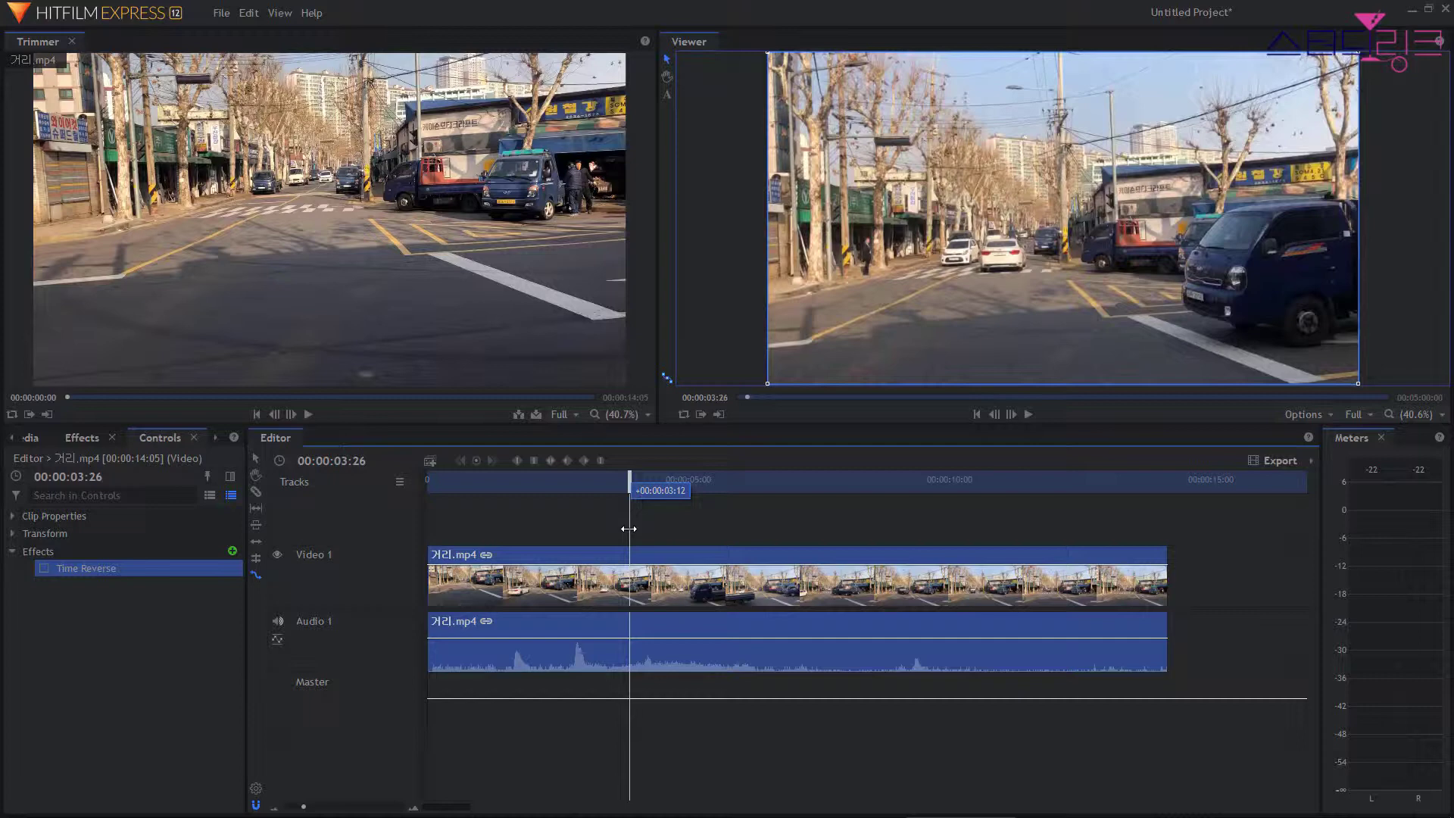
Slice the 거리.mp4 clip at 00:00:04:26.
drag(629, 528, 682, 532)
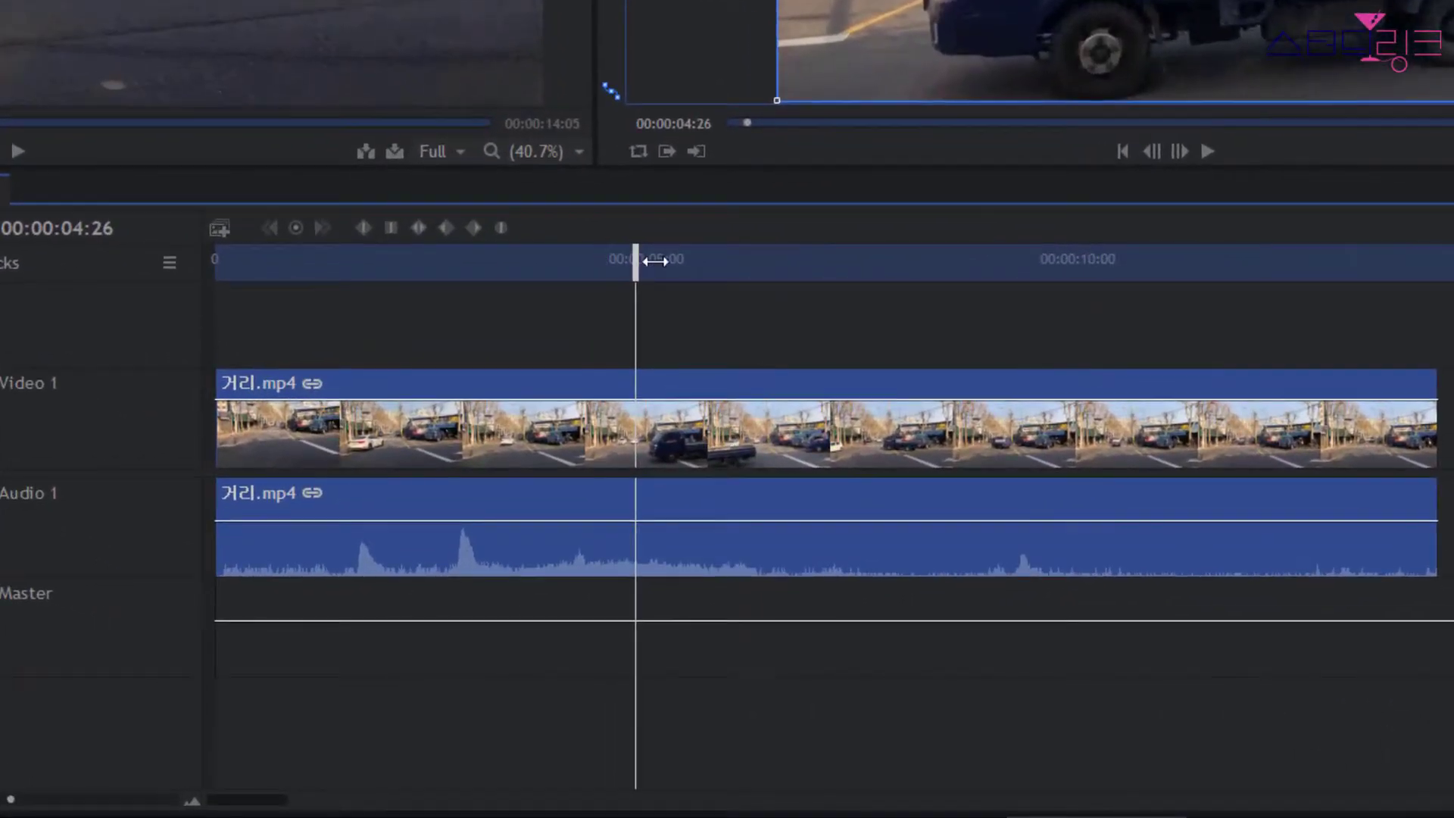
click(669, 325)
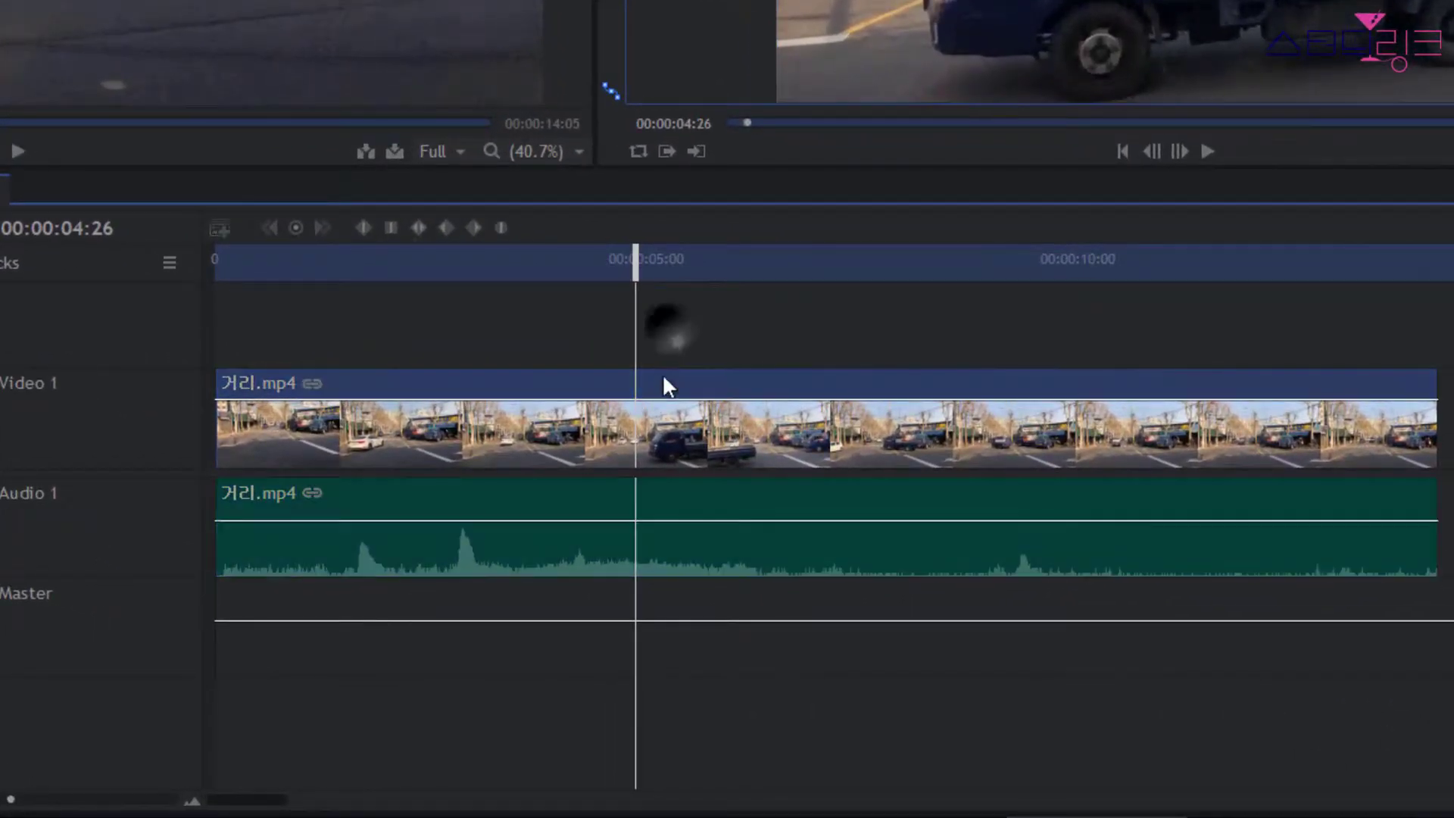
click(142, 221)
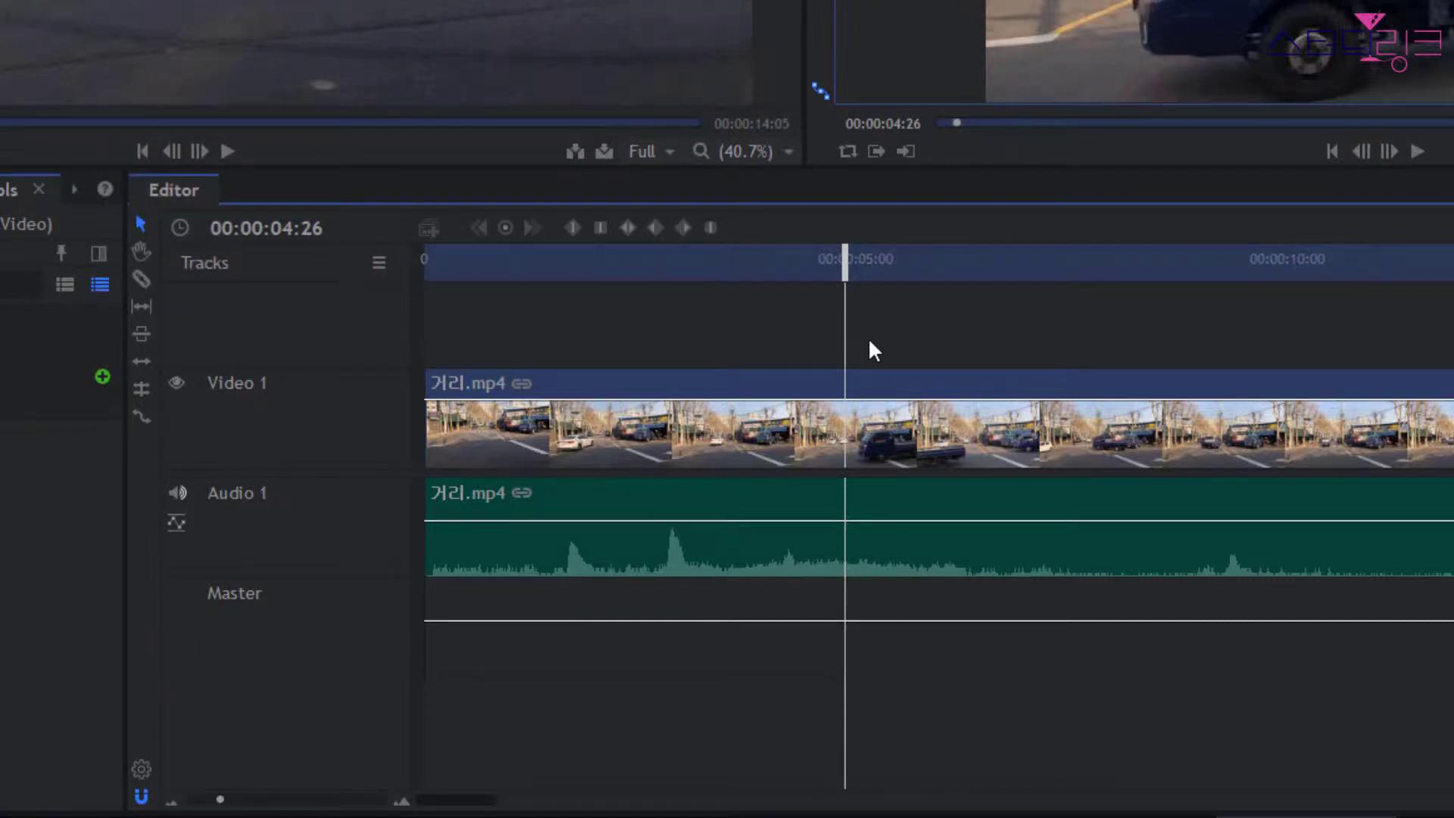
click(890, 563)
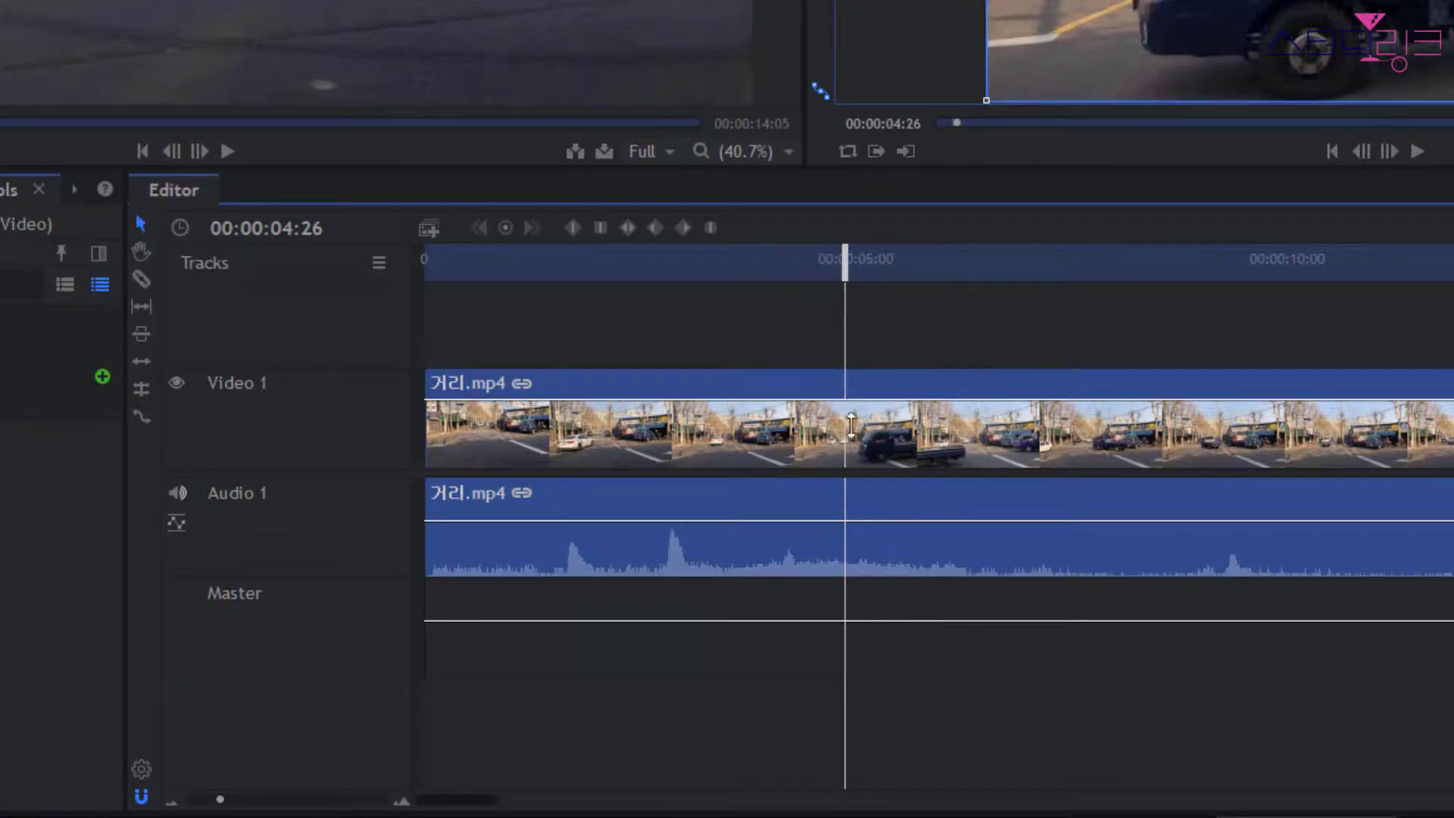
key(ctrl+shift+d)
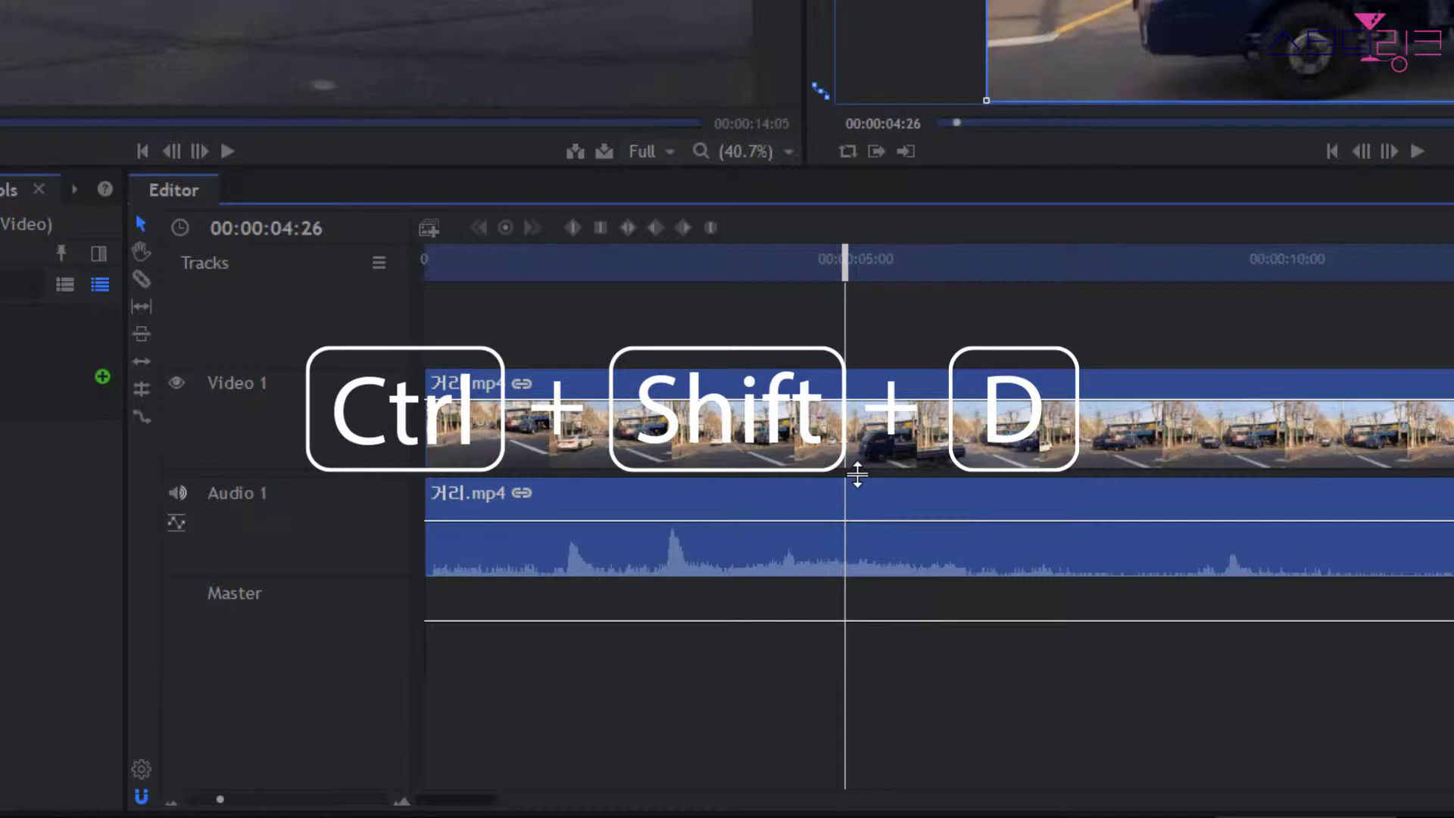
key(ctrl+shift+d)
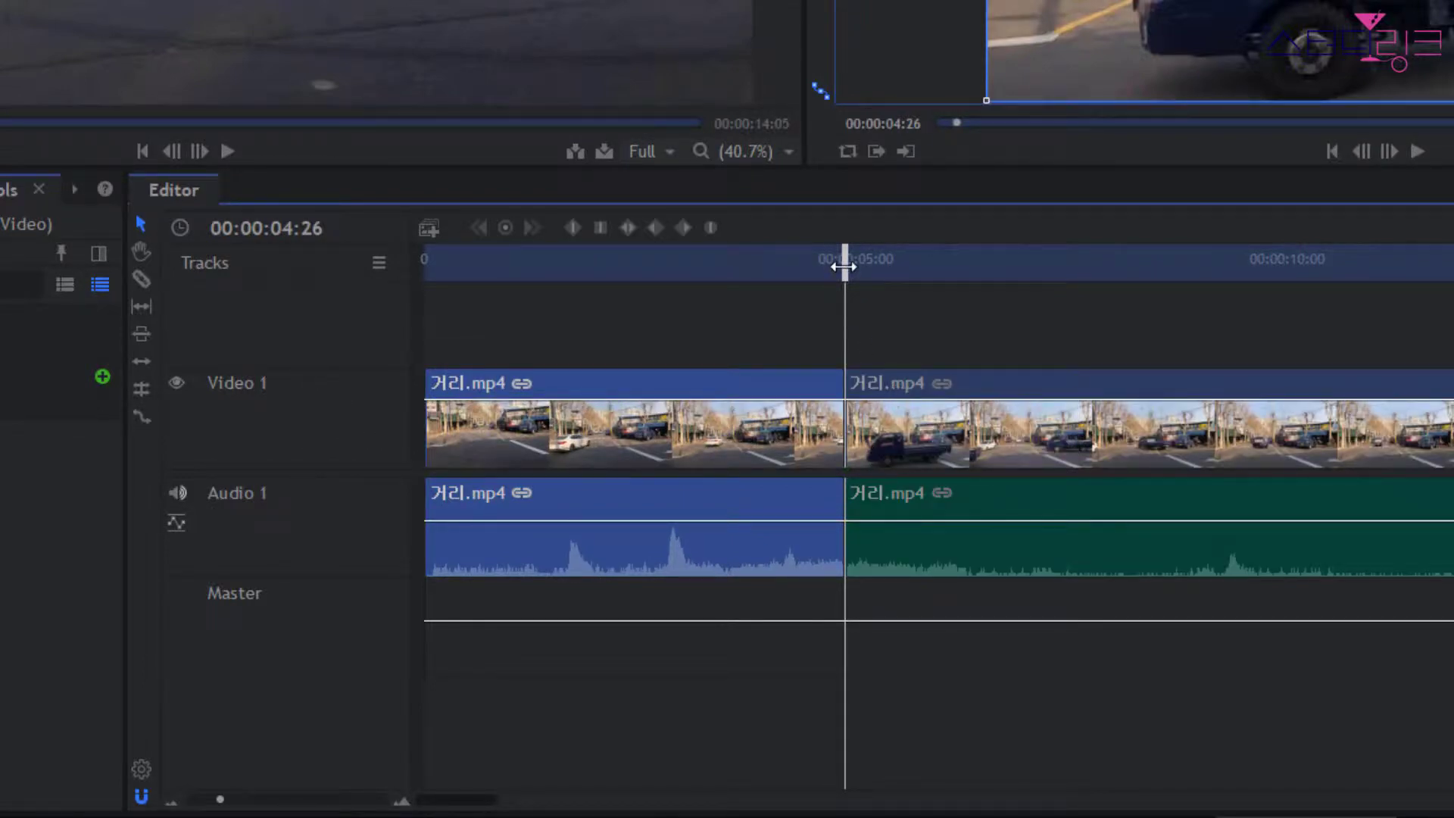
Slice the second 거리.mp4 segment at 00:00:06:02 to isolate a short middle segment.
drag(842, 265, 948, 280)
click(987, 550)
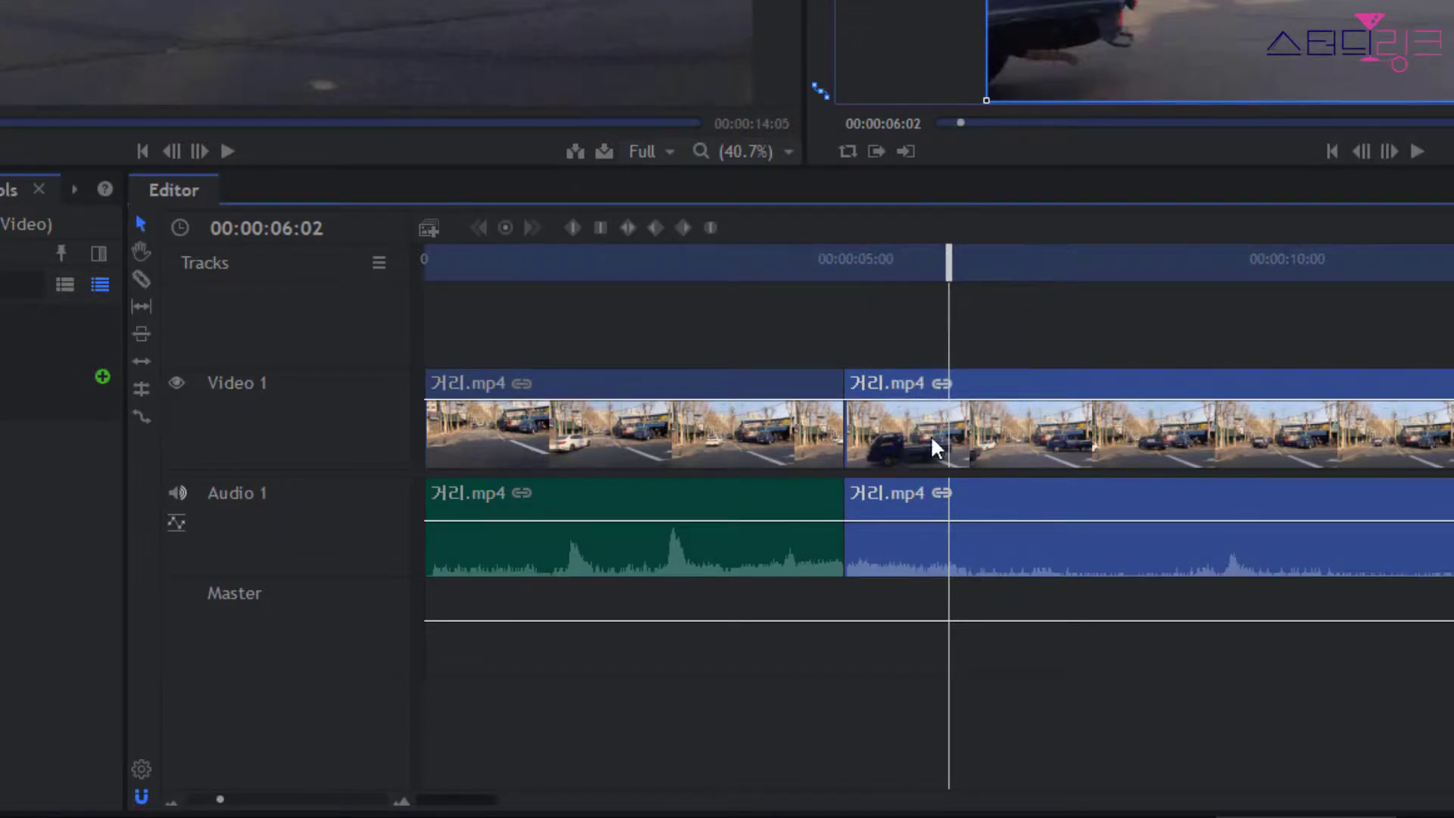
key(ctrl+shift+d)
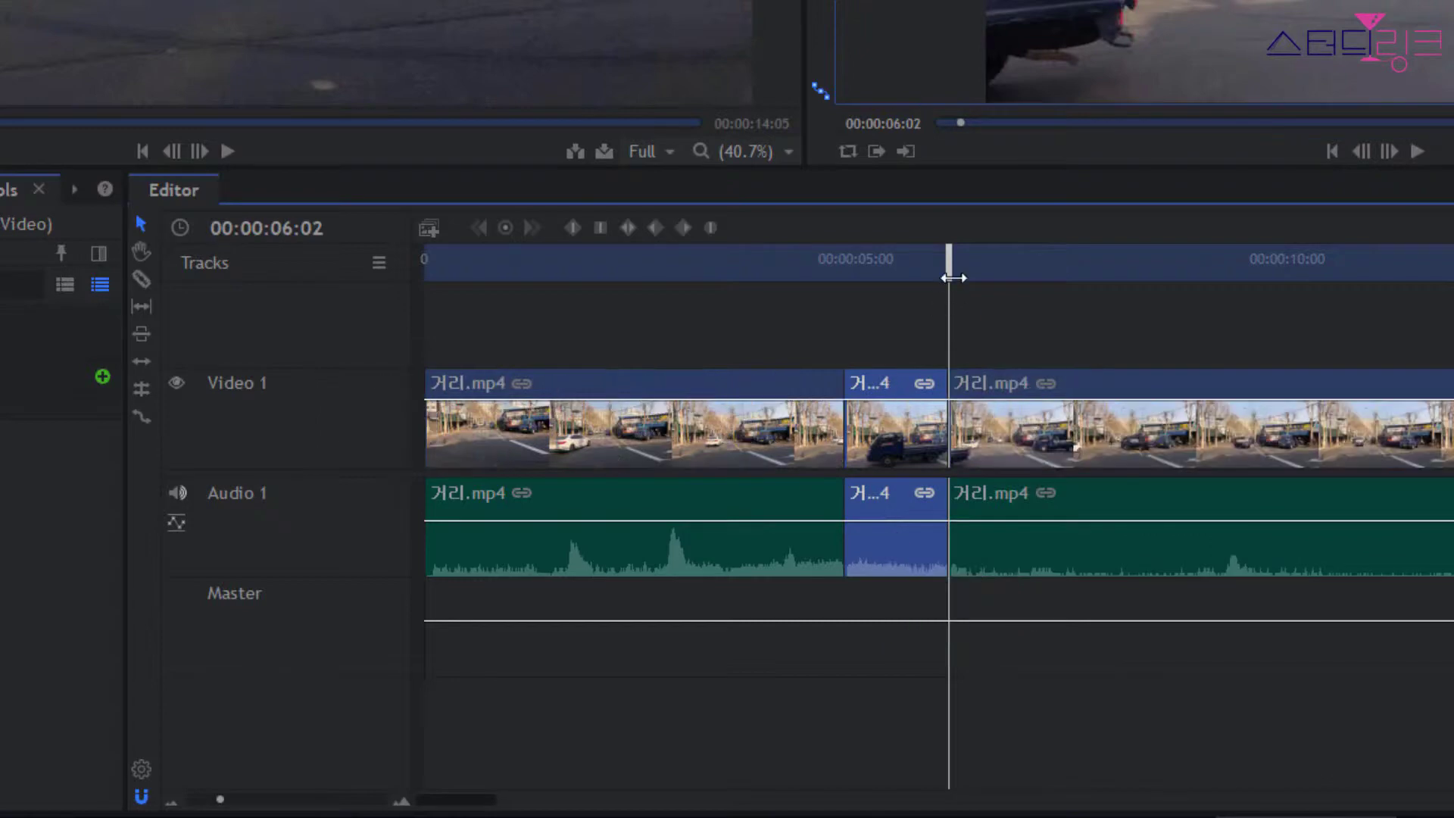
Move the playhead to 00:00:05:15 and remove the effects from all three 거리.mp4 segments together.
drag(948, 277, 900, 277)
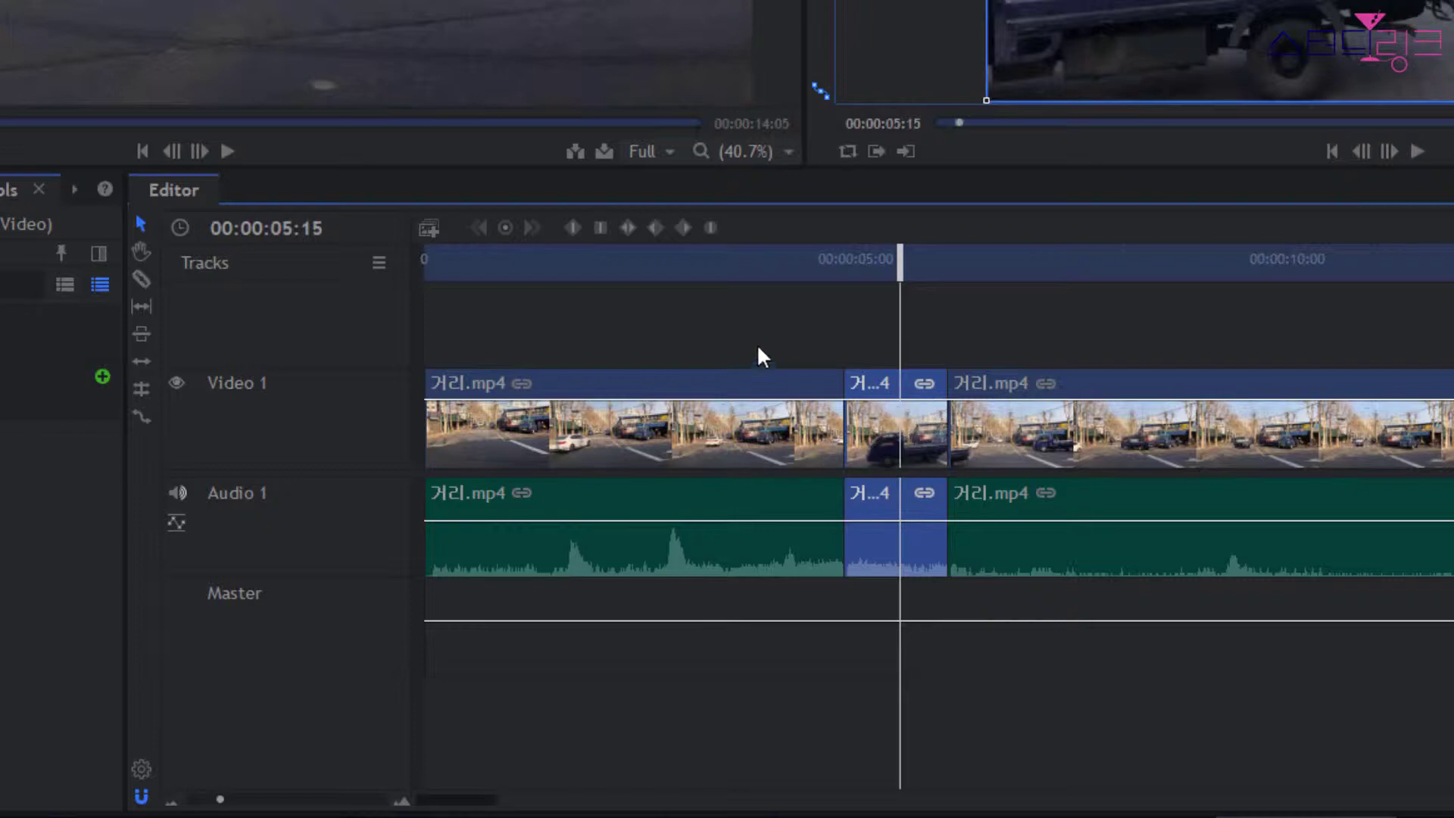
drag(758, 321, 1098, 457)
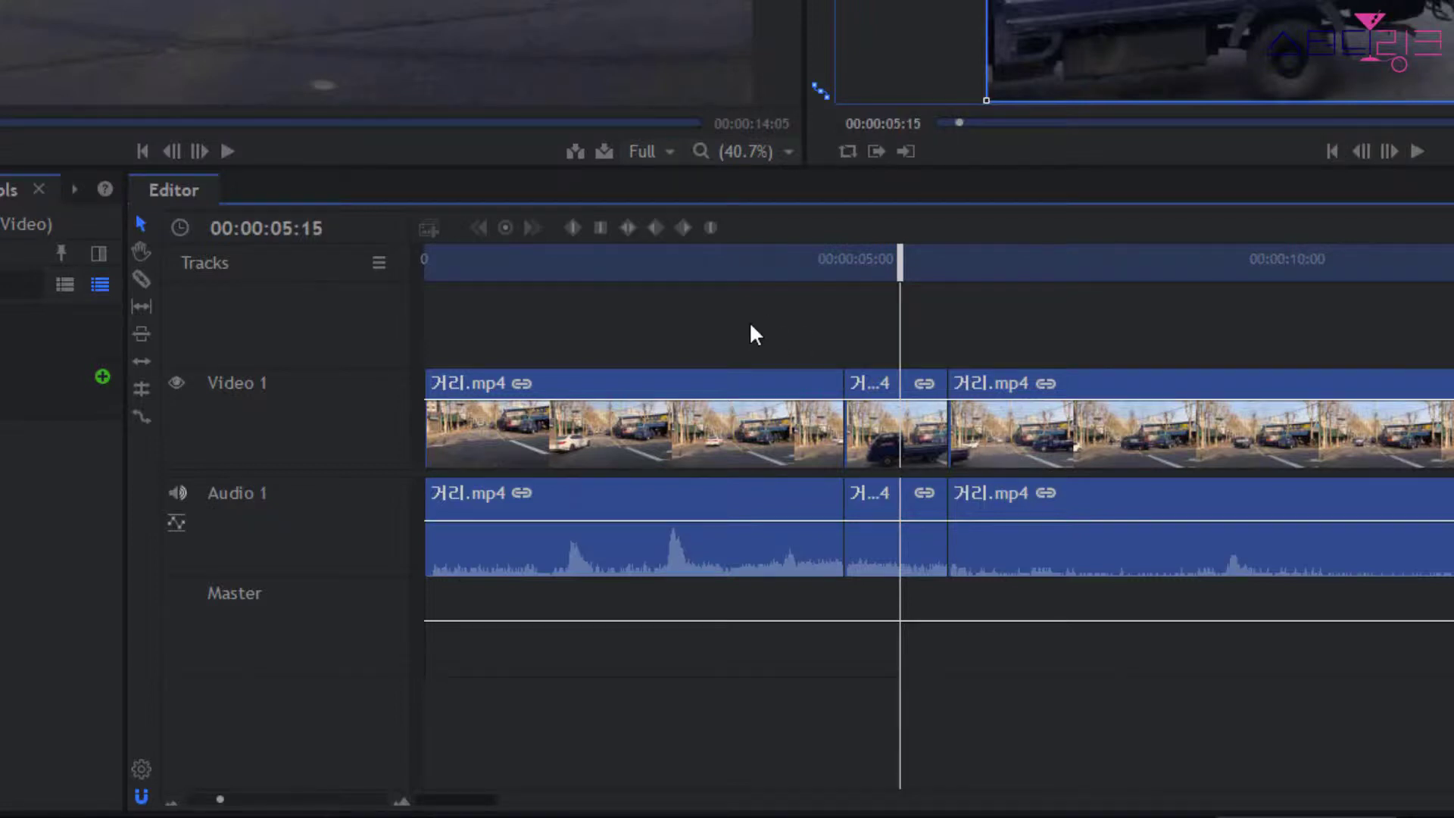
drag(748, 321, 1001, 435)
right_click(1010, 427)
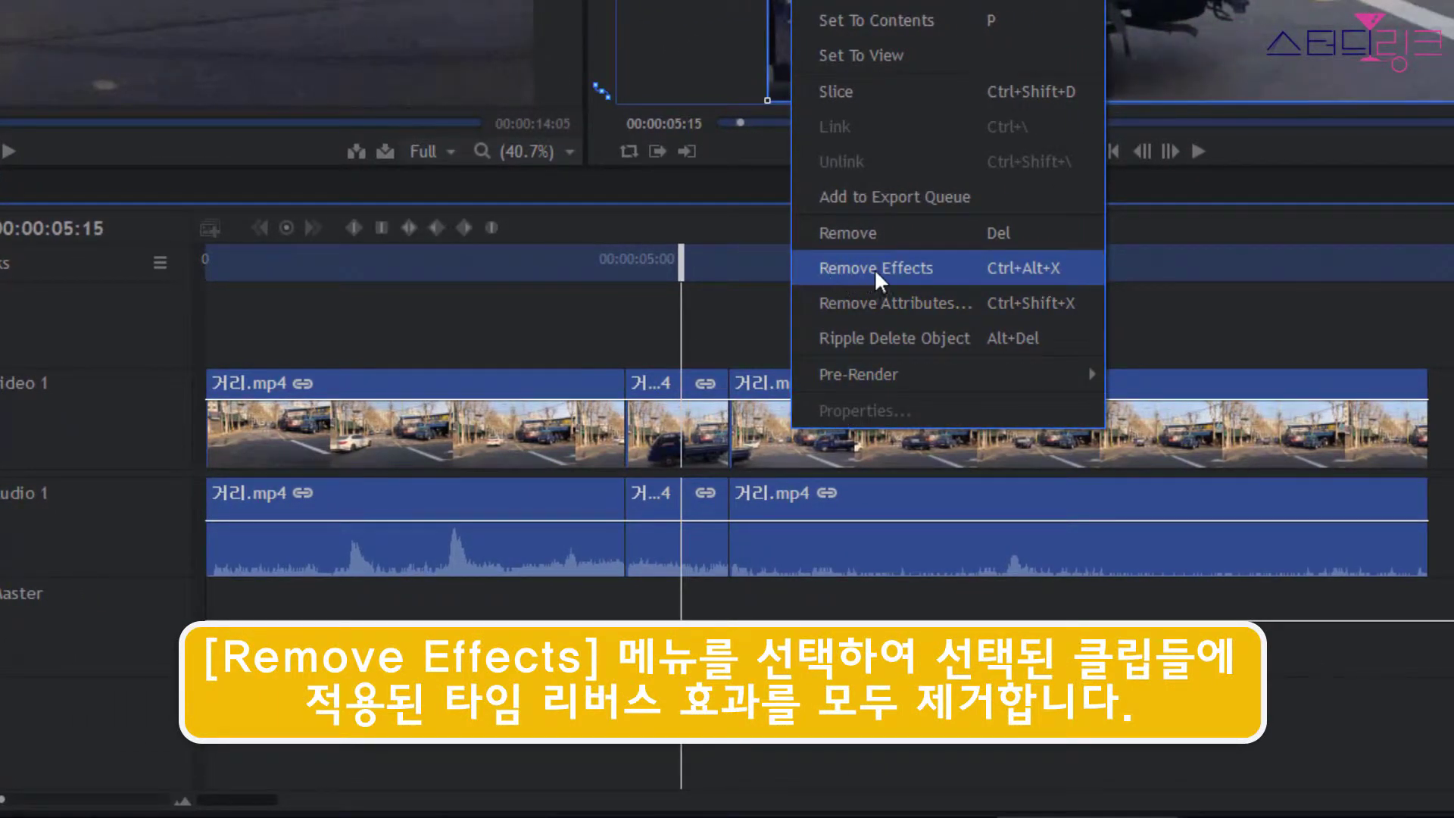
click(876, 267)
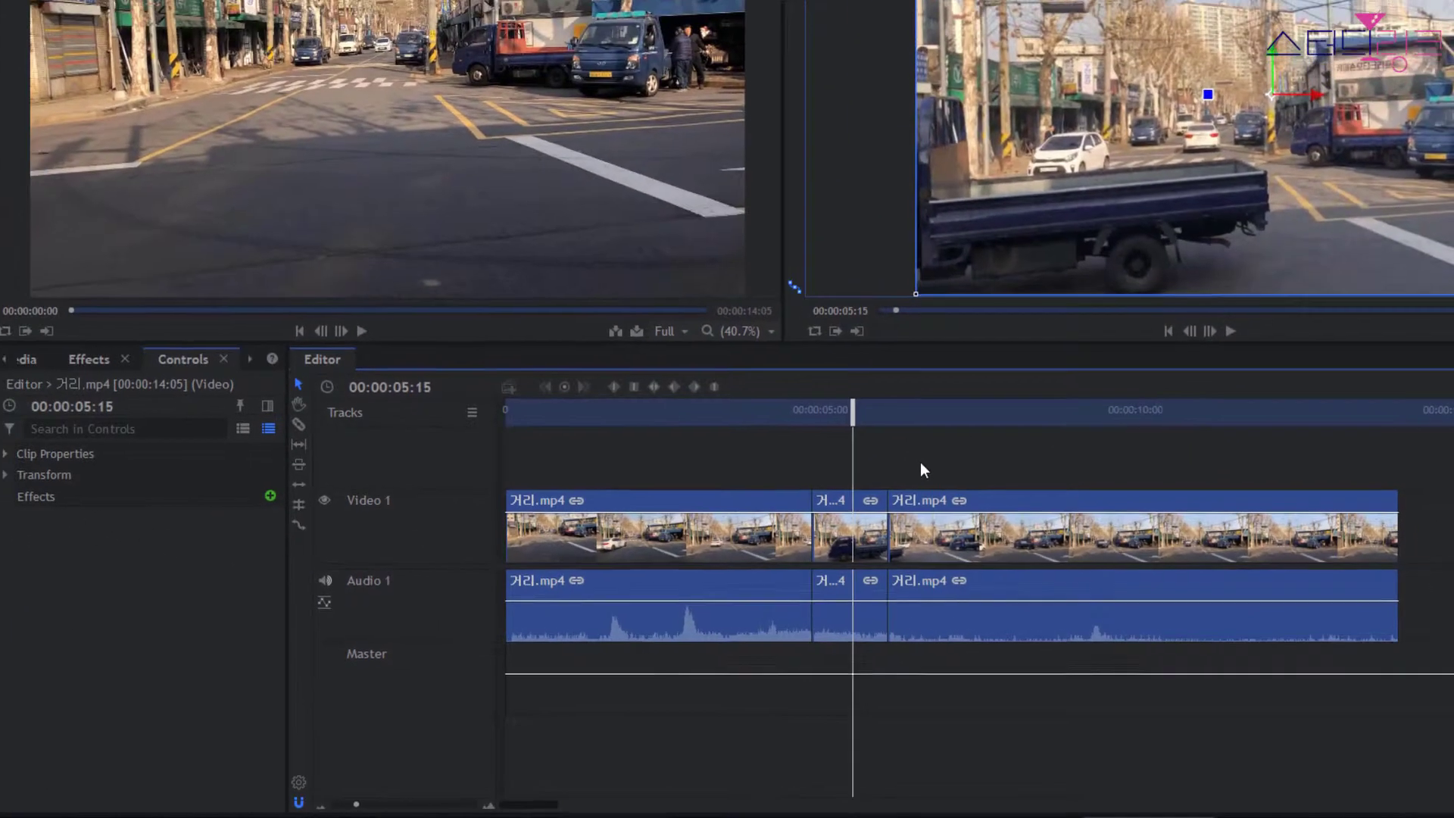
Apply the Time Reverse effect from the Temporal group to the short middle segment only.
click(920, 465)
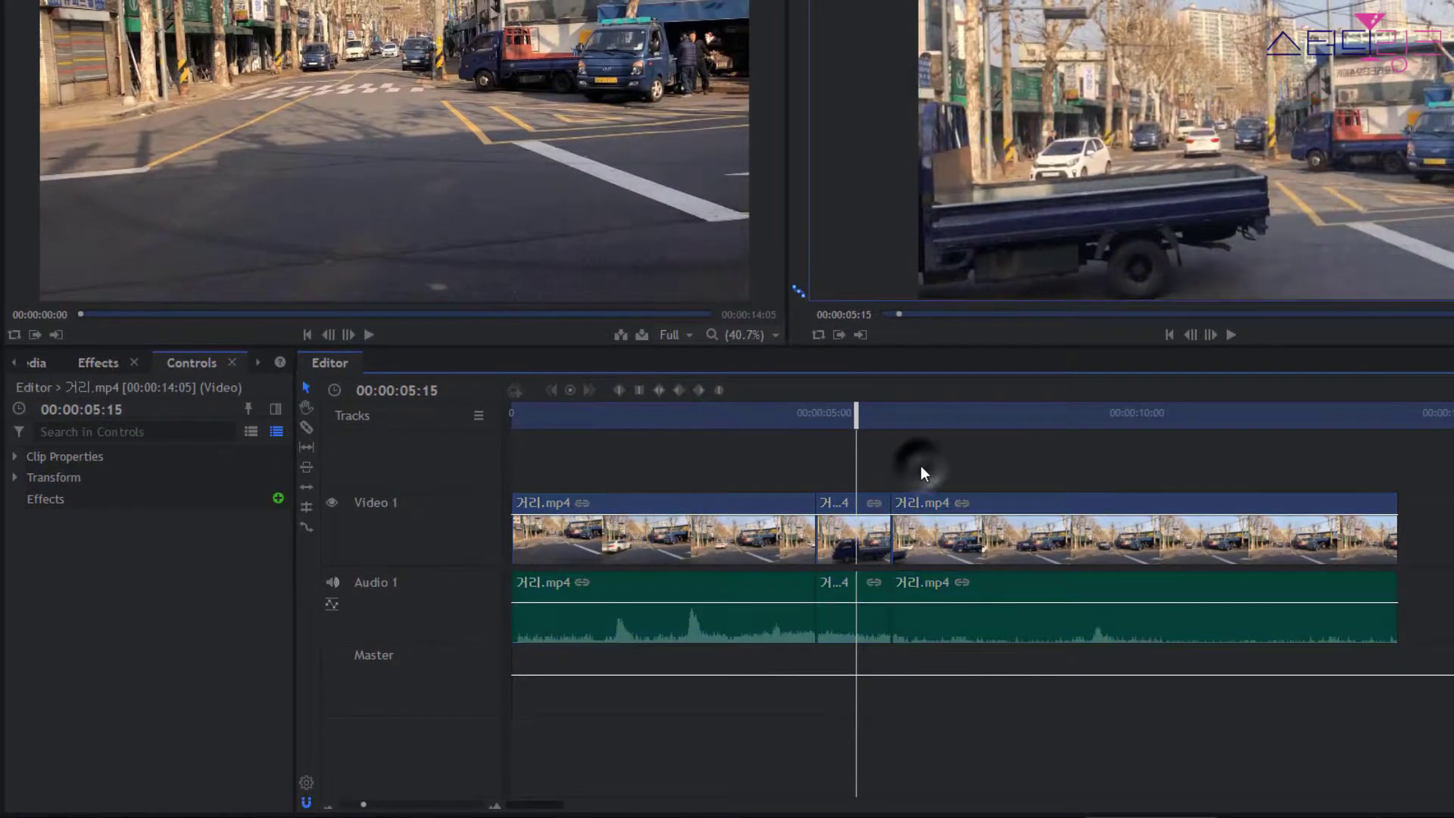
click(861, 544)
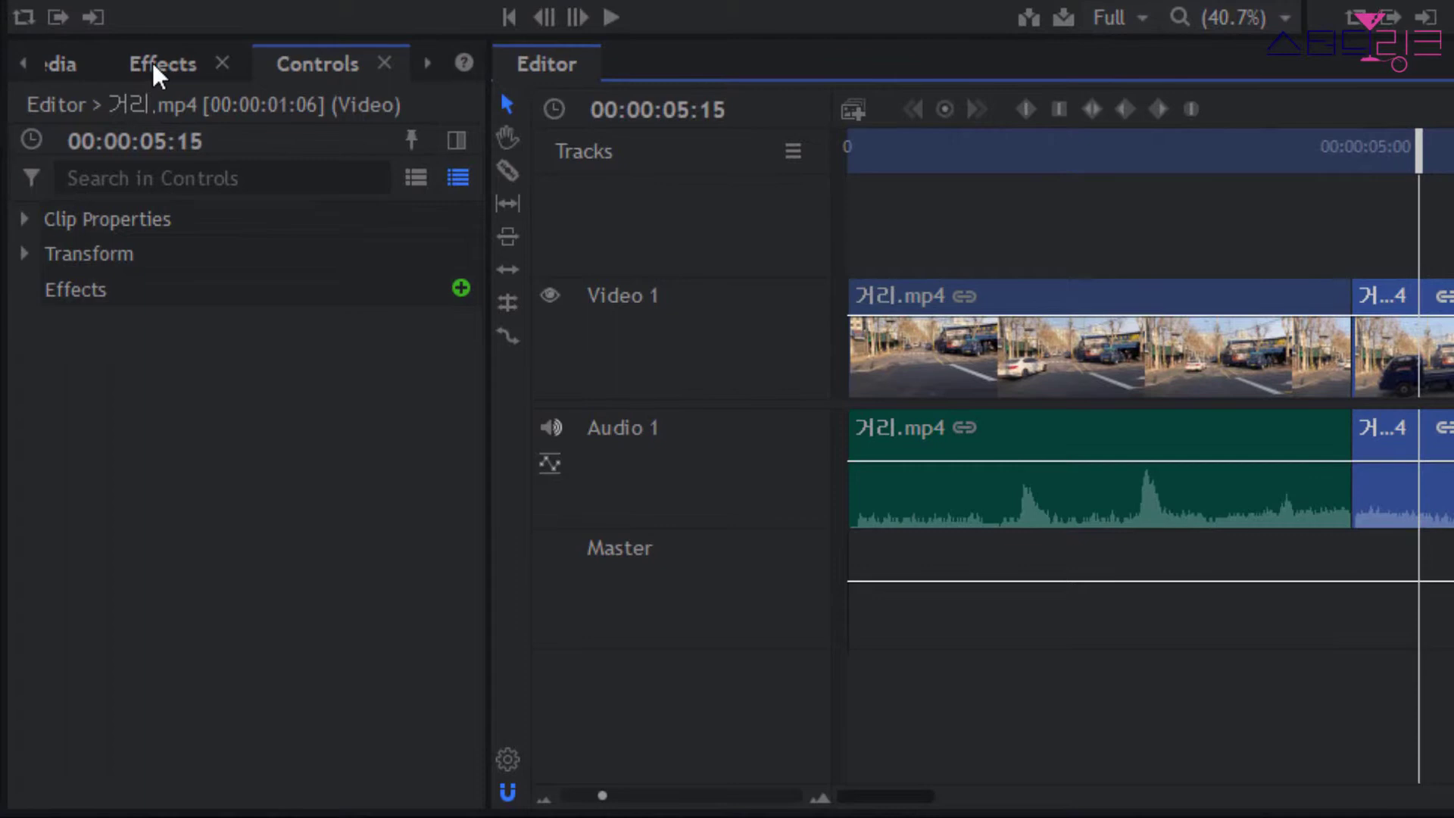
click(154, 63)
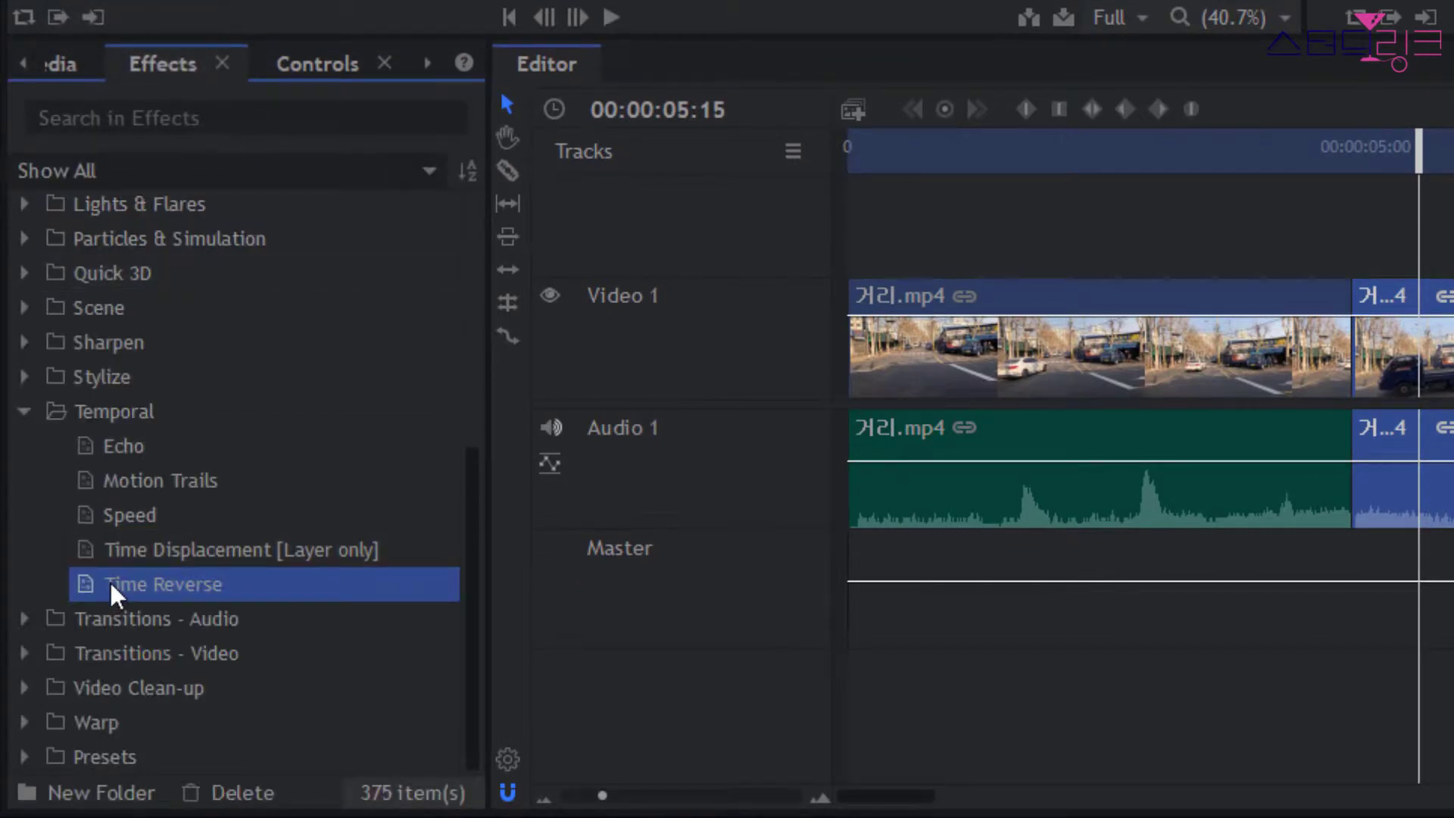
drag(112, 580, 1374, 359)
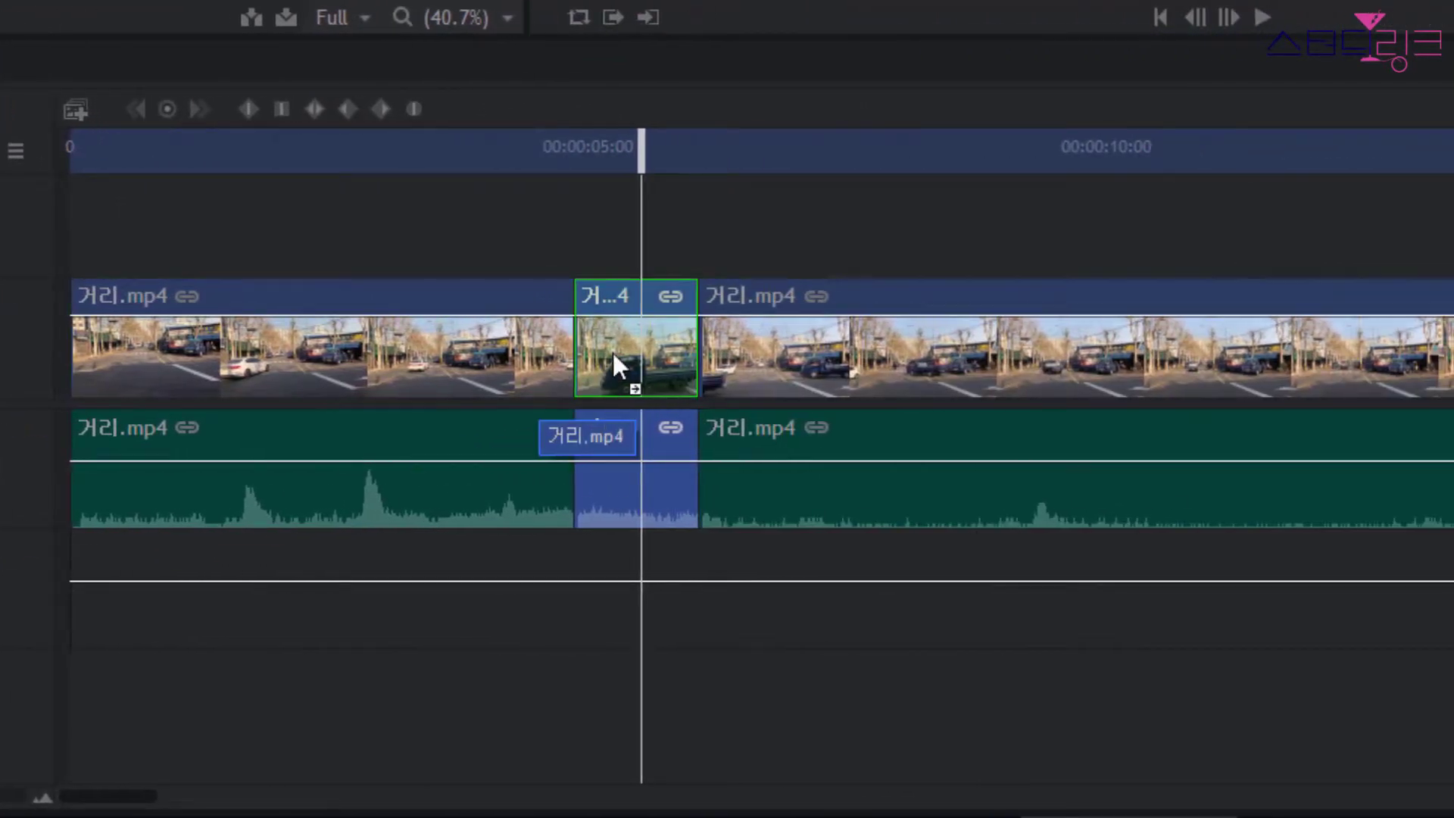
drag(613, 354, 613, 354)
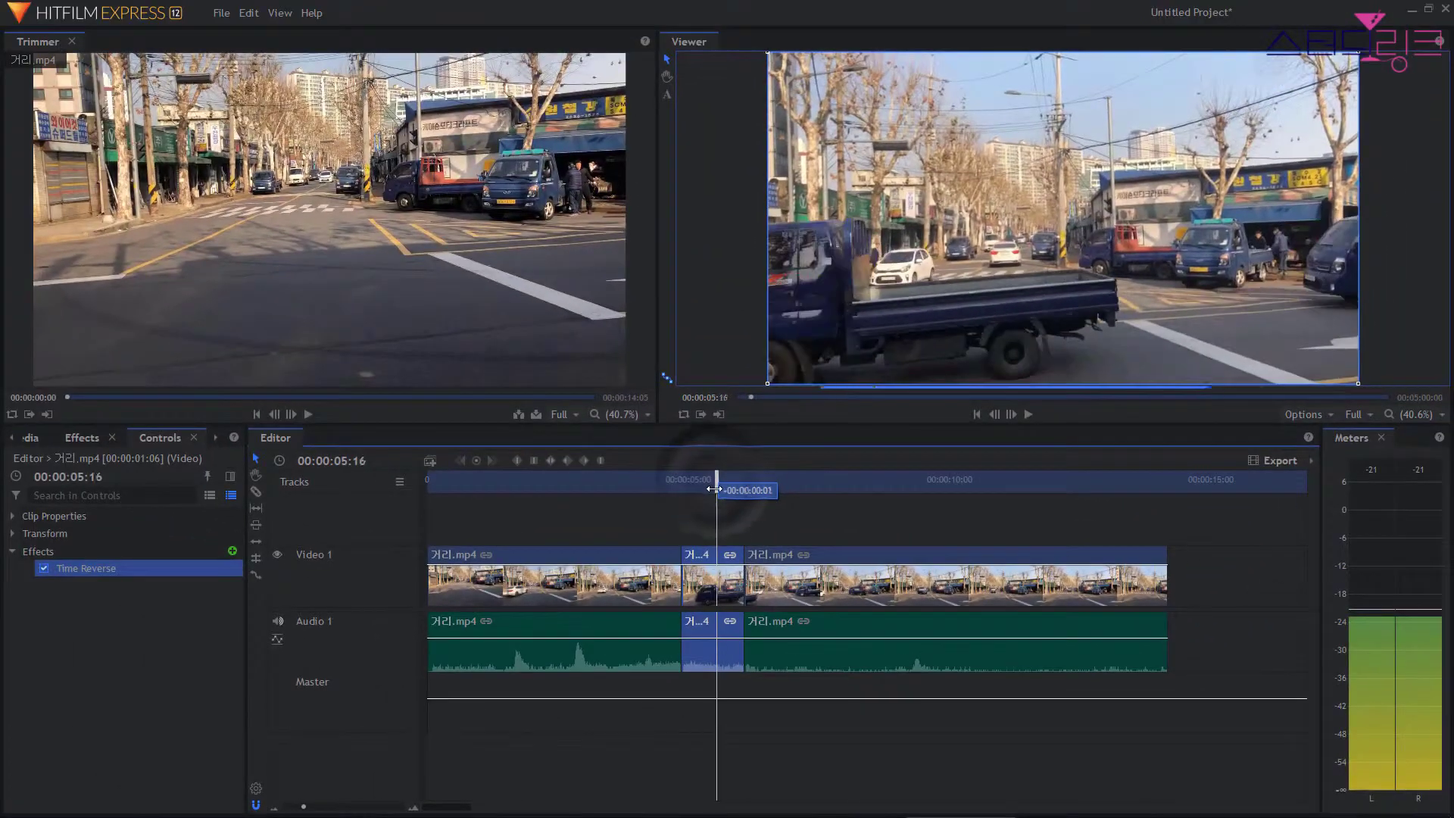
Scrub across the cut at 00:00:04:26 to compare the first segment's last frame with the reversed segment's first frame.
drag(696, 490, 668, 502)
click(647, 592)
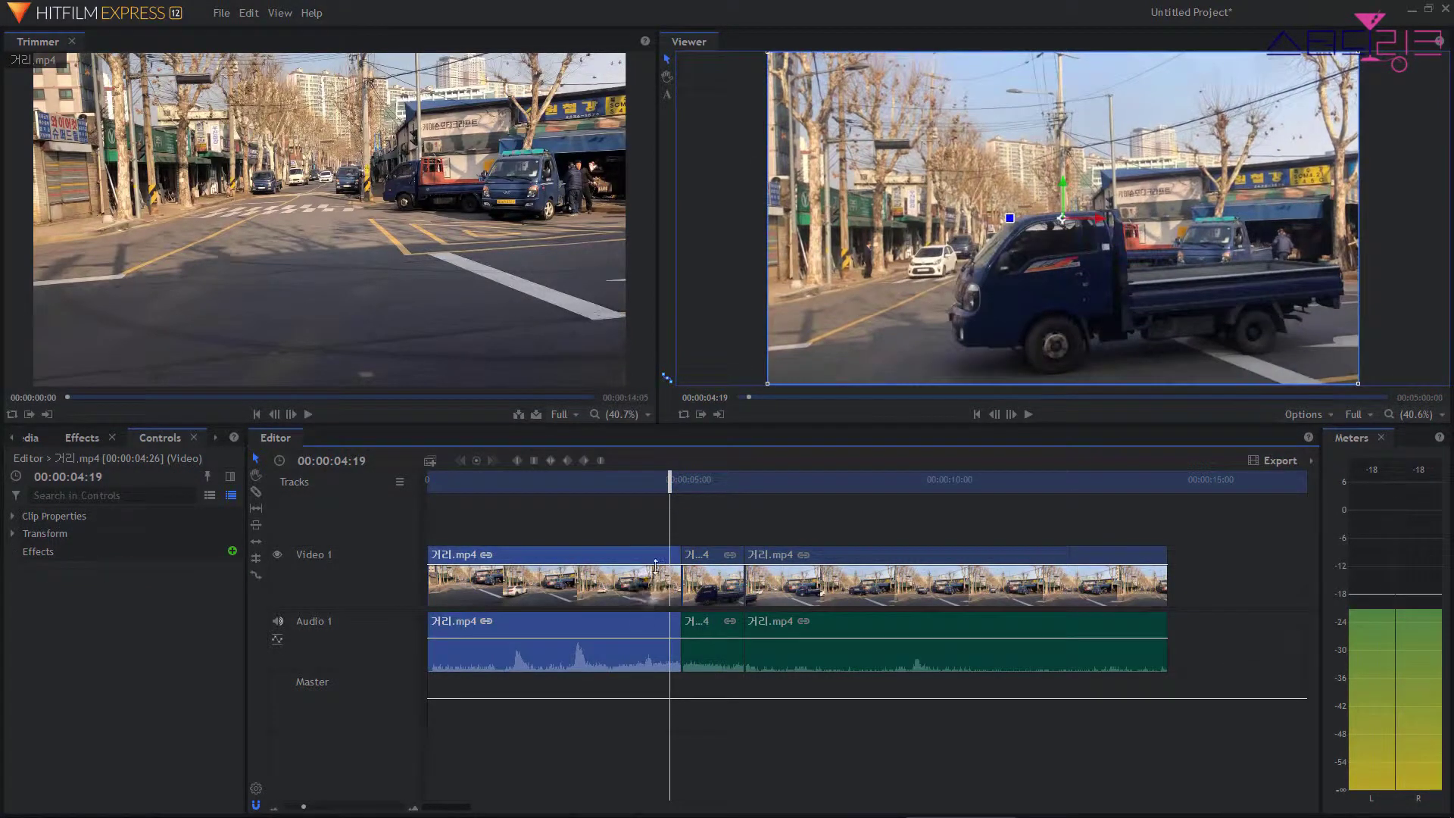
drag(669, 490, 679, 502)
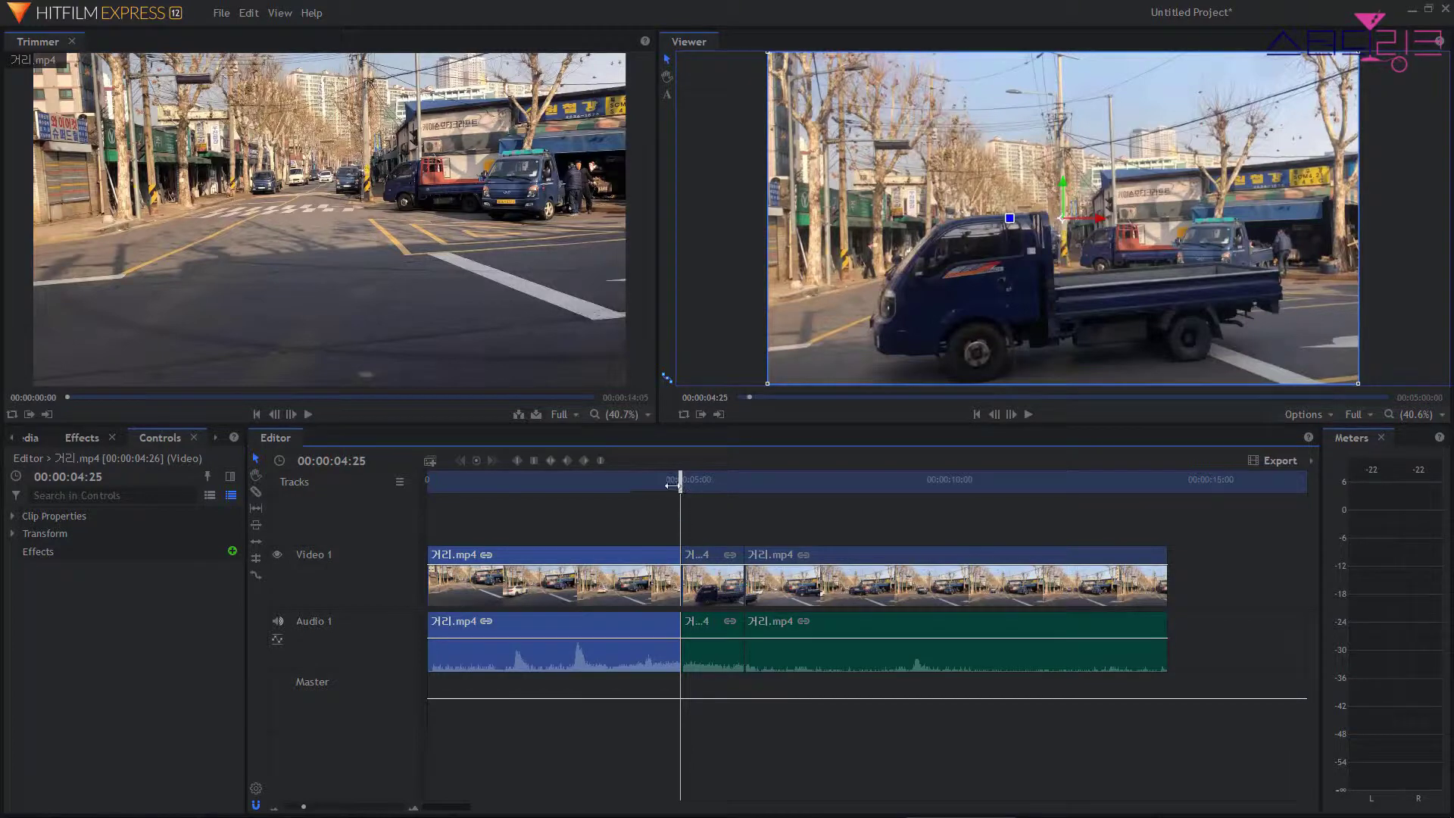
drag(679, 483, 682, 483)
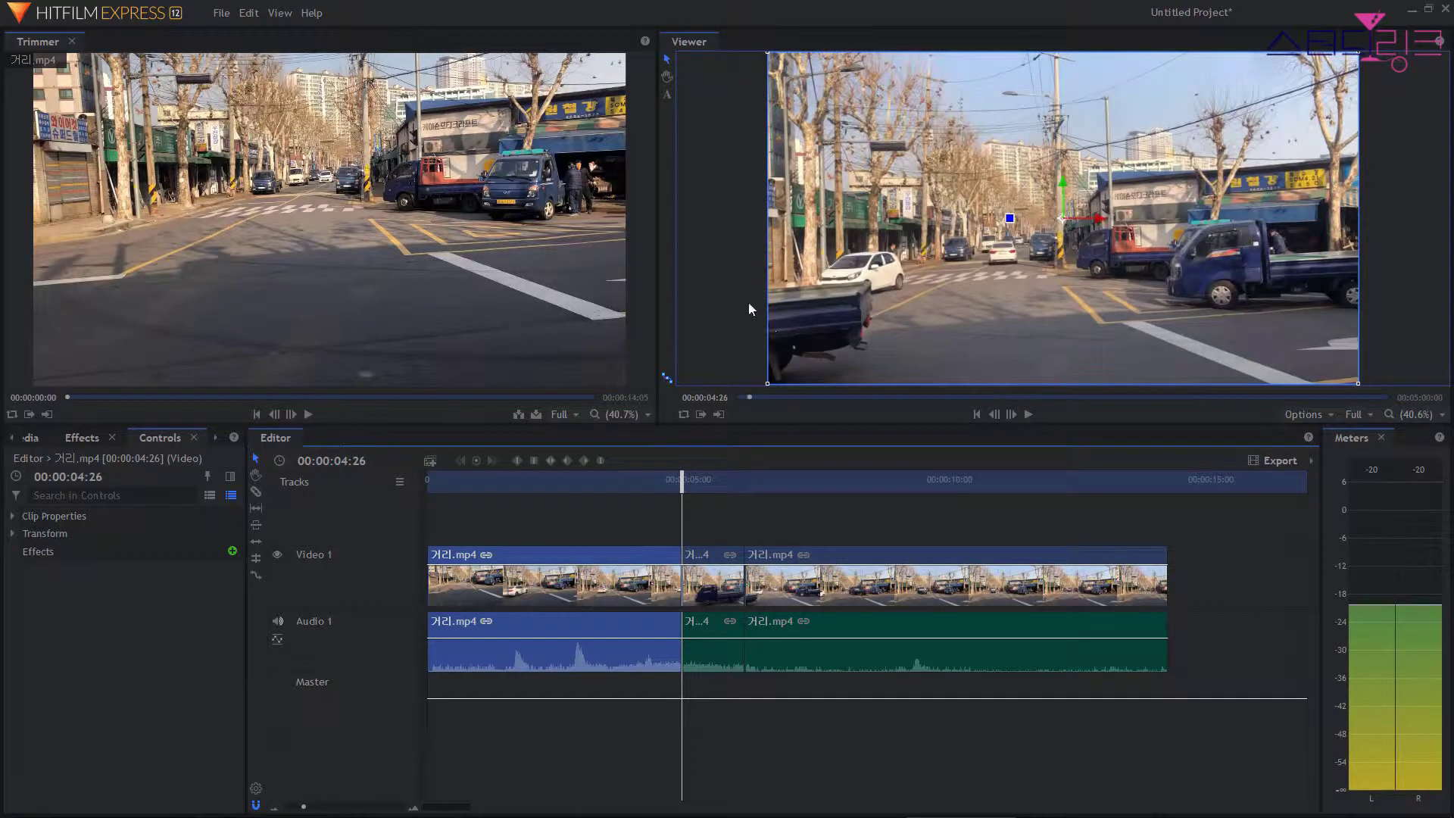
Move the reversed middle segment up to Video 2 and extend the first segment's end to the start of the last segment.
click(708, 581)
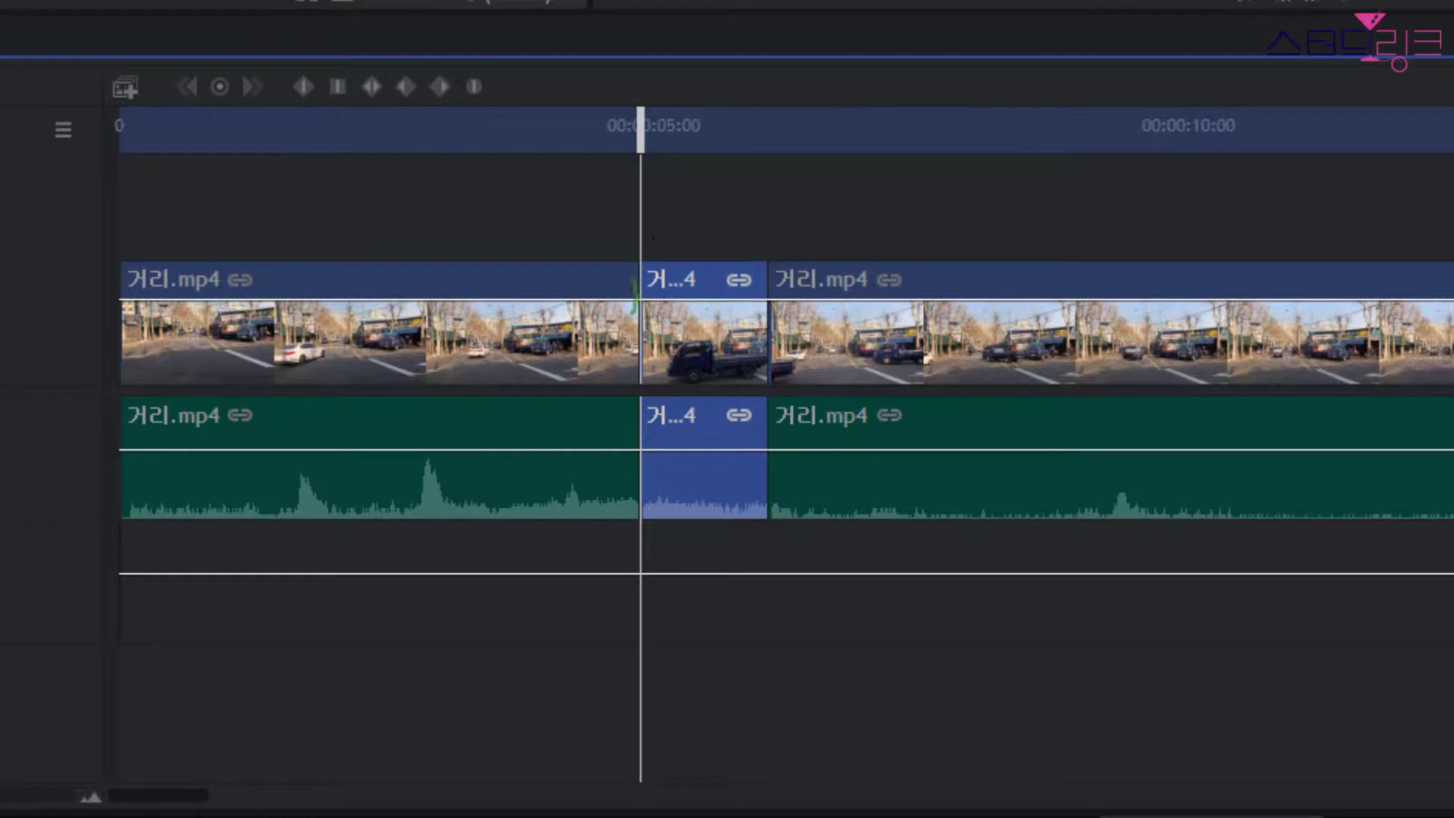
click(596, 342)
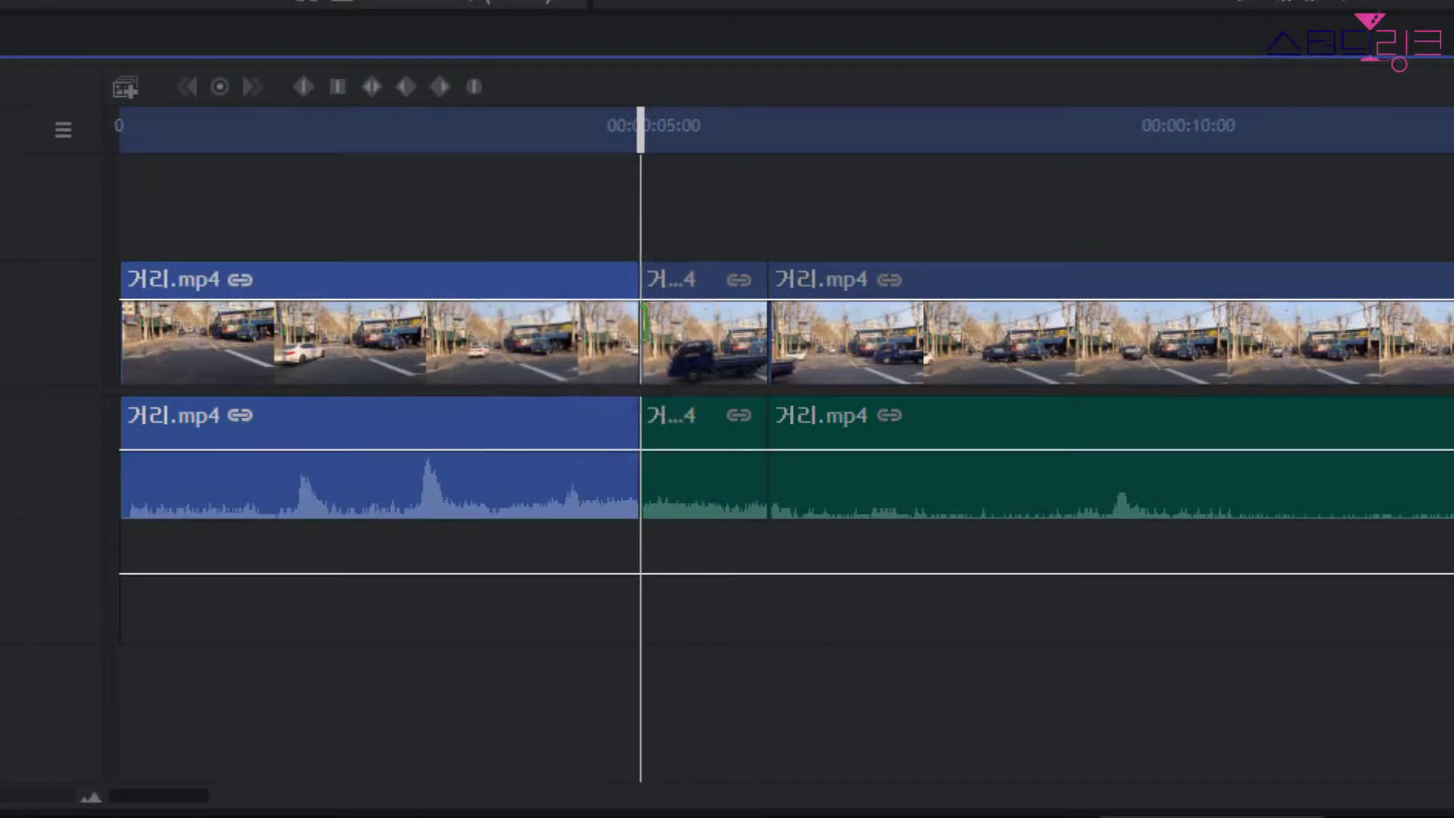
click(670, 312)
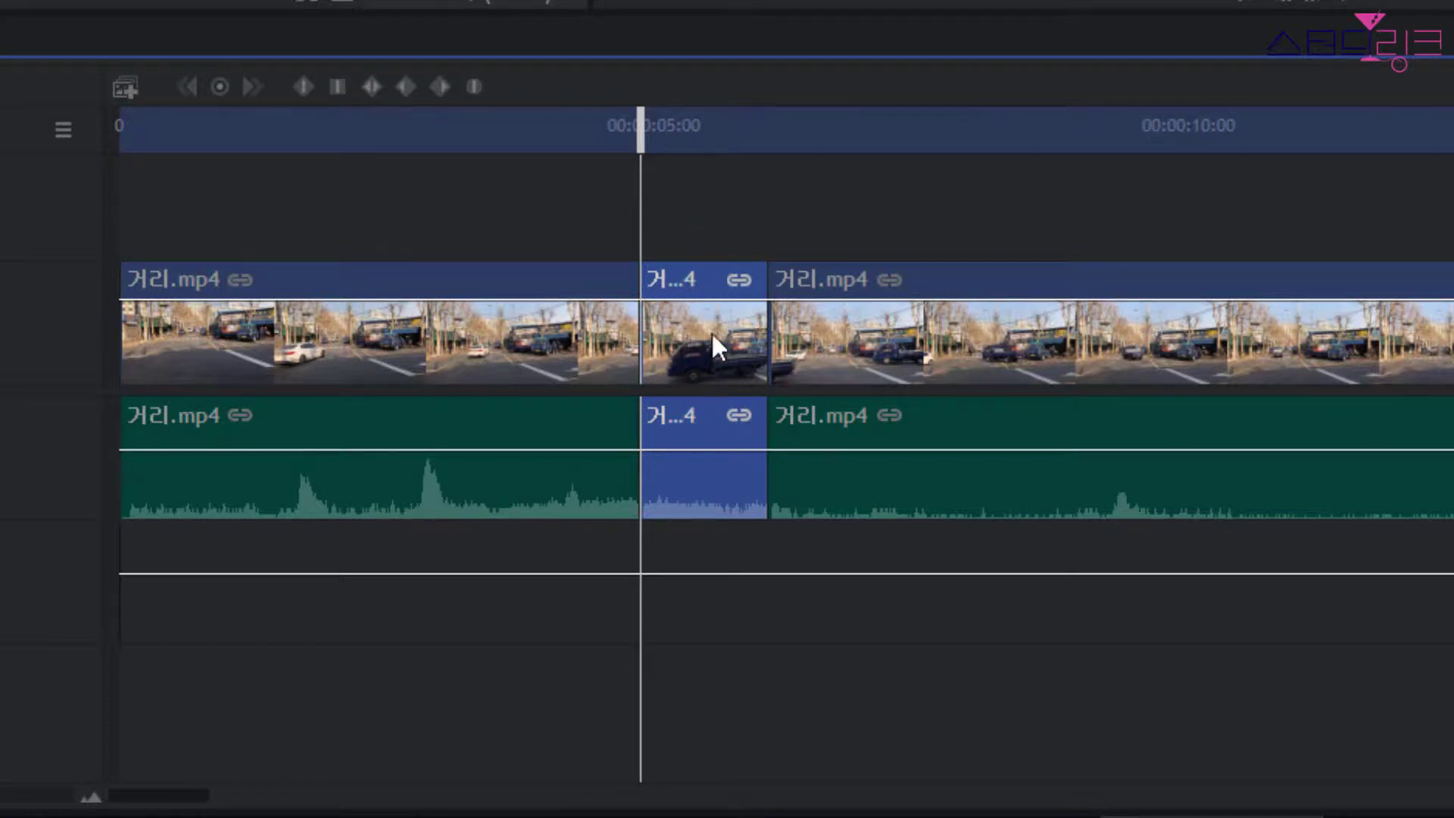
drag(700, 343, 689, 233)
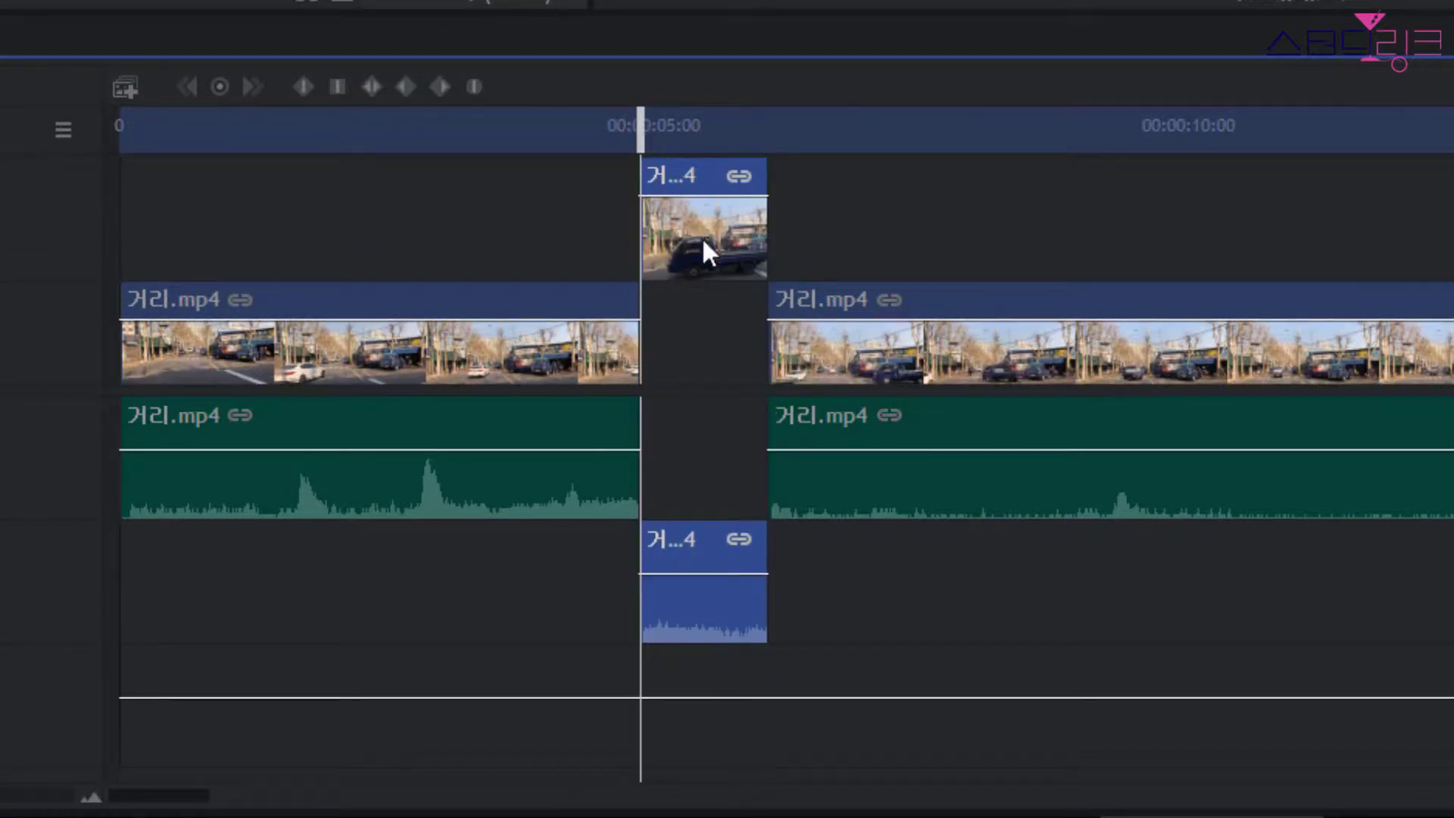
click(602, 341)
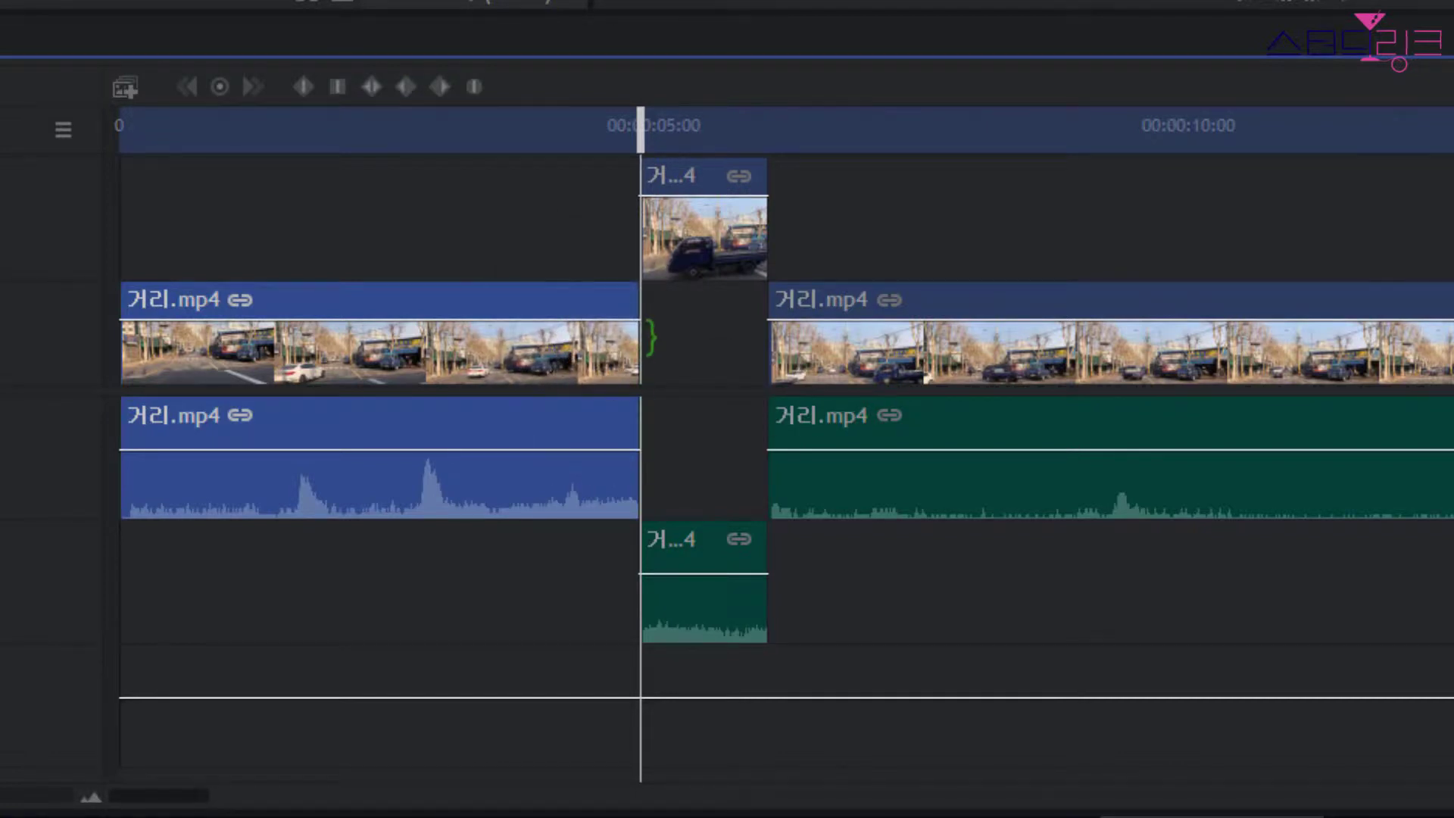
drag(650, 336, 769, 349)
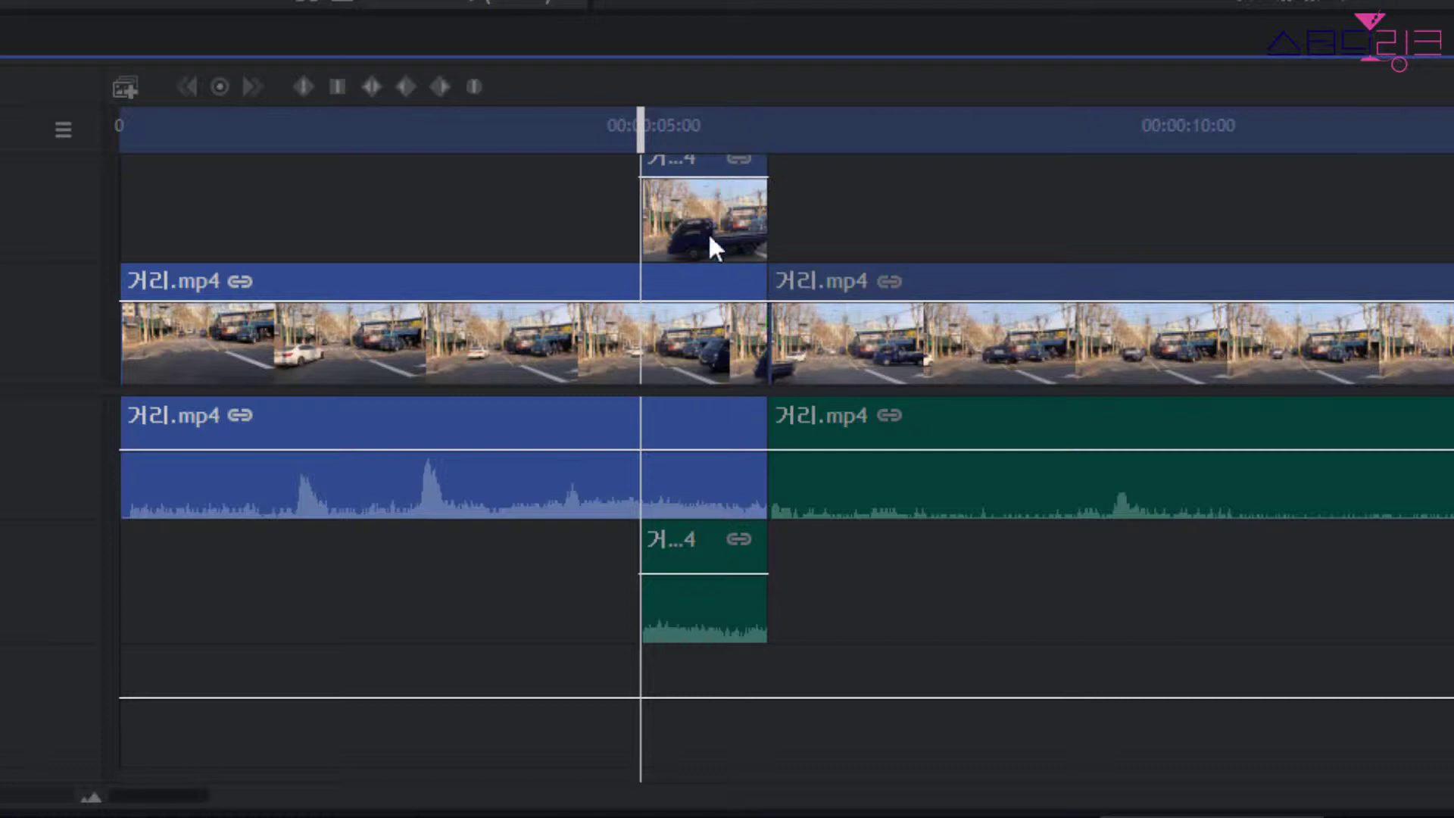
Place the reversed segment directly after the extended first segment, and move the last segment to start at the reversed segment's end.
drag(812, 340, 1132, 353)
drag(680, 214, 807, 227)
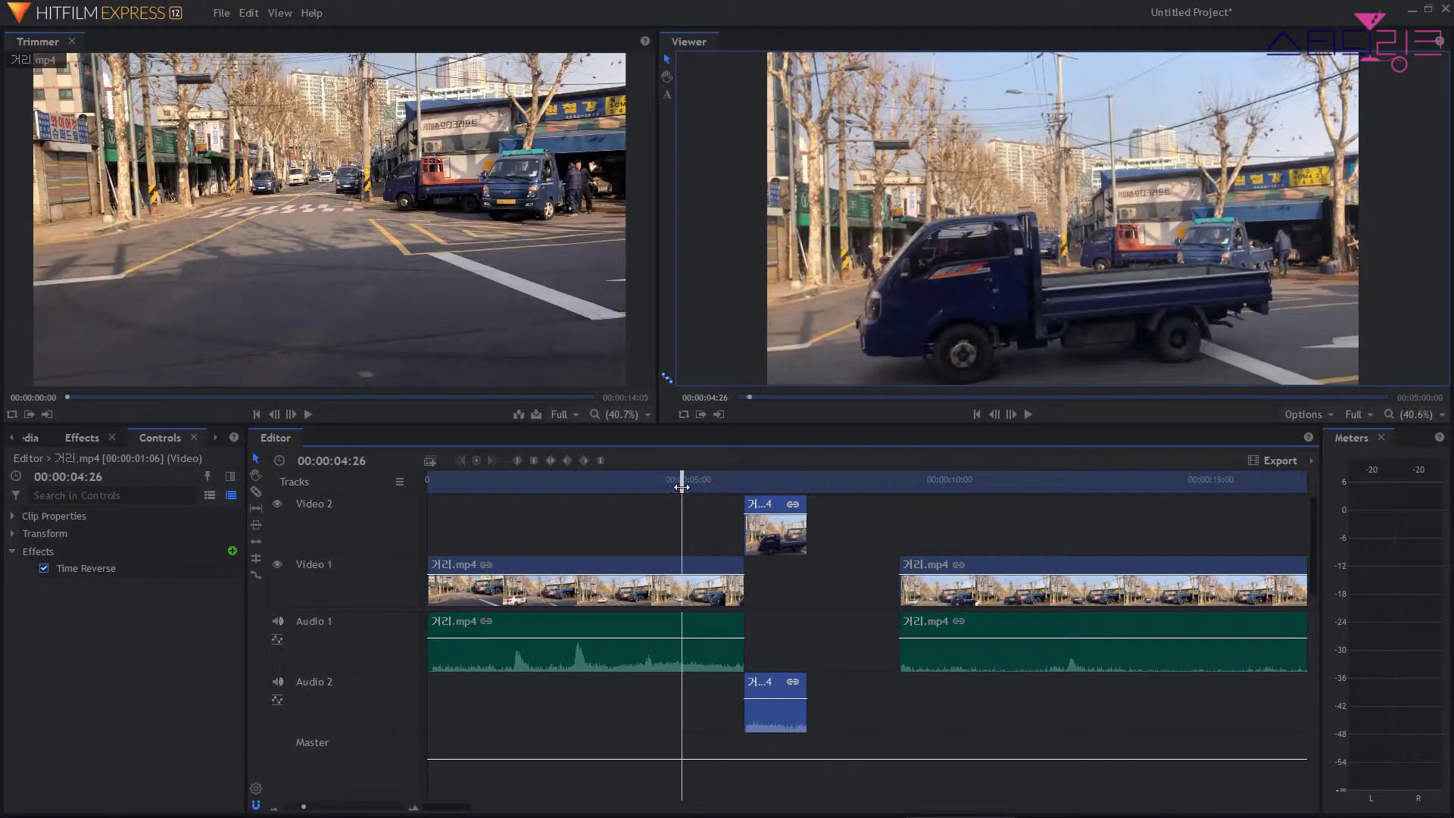
drag(681, 487, 783, 517)
drag(900, 584, 828, 585)
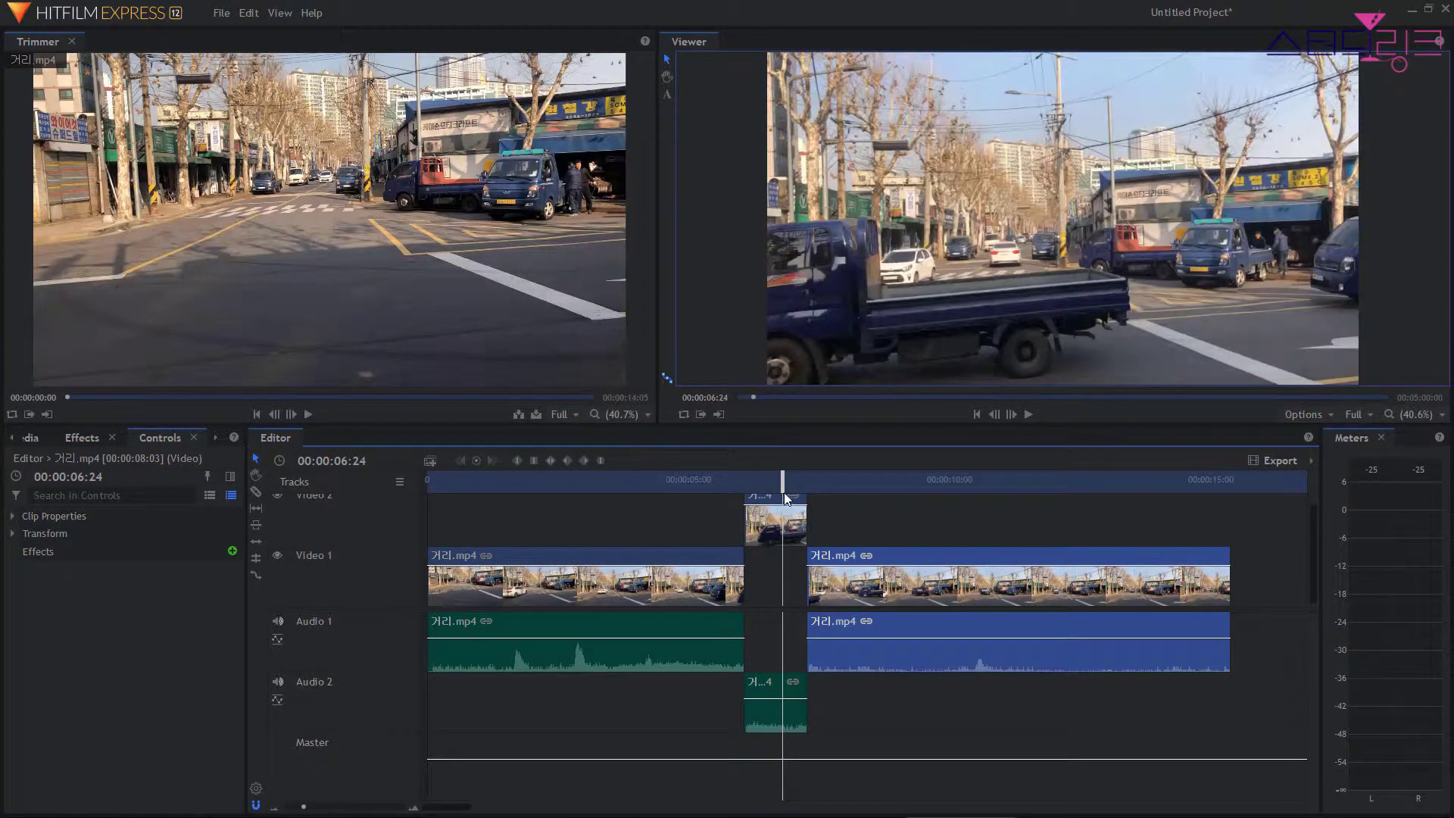
Scrub across the cut near 00:00:07:10 to compare the reversed segment's last frame with the last segment's first frame.
drag(781, 489, 796, 489)
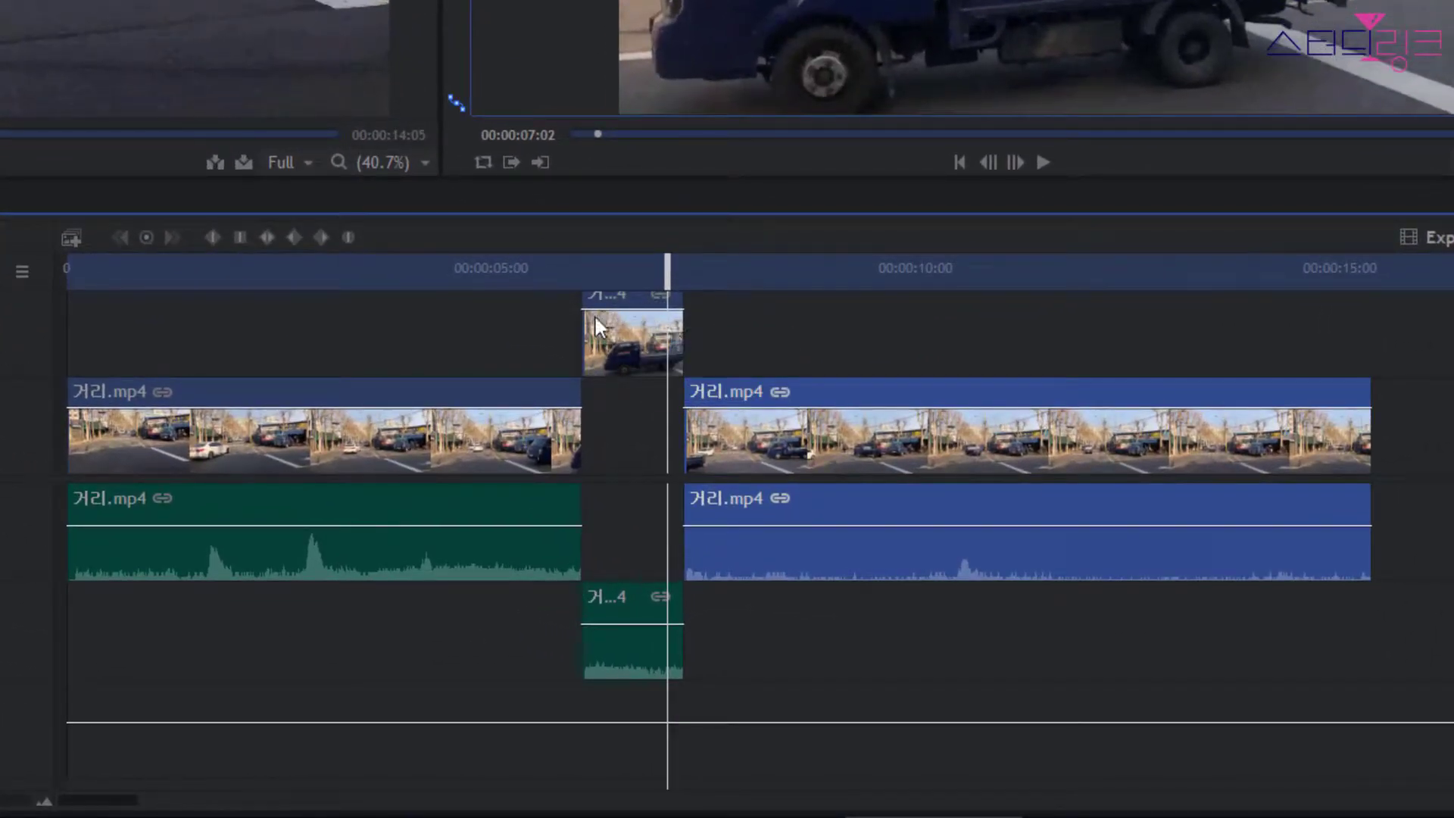
drag(667, 268, 682, 268)
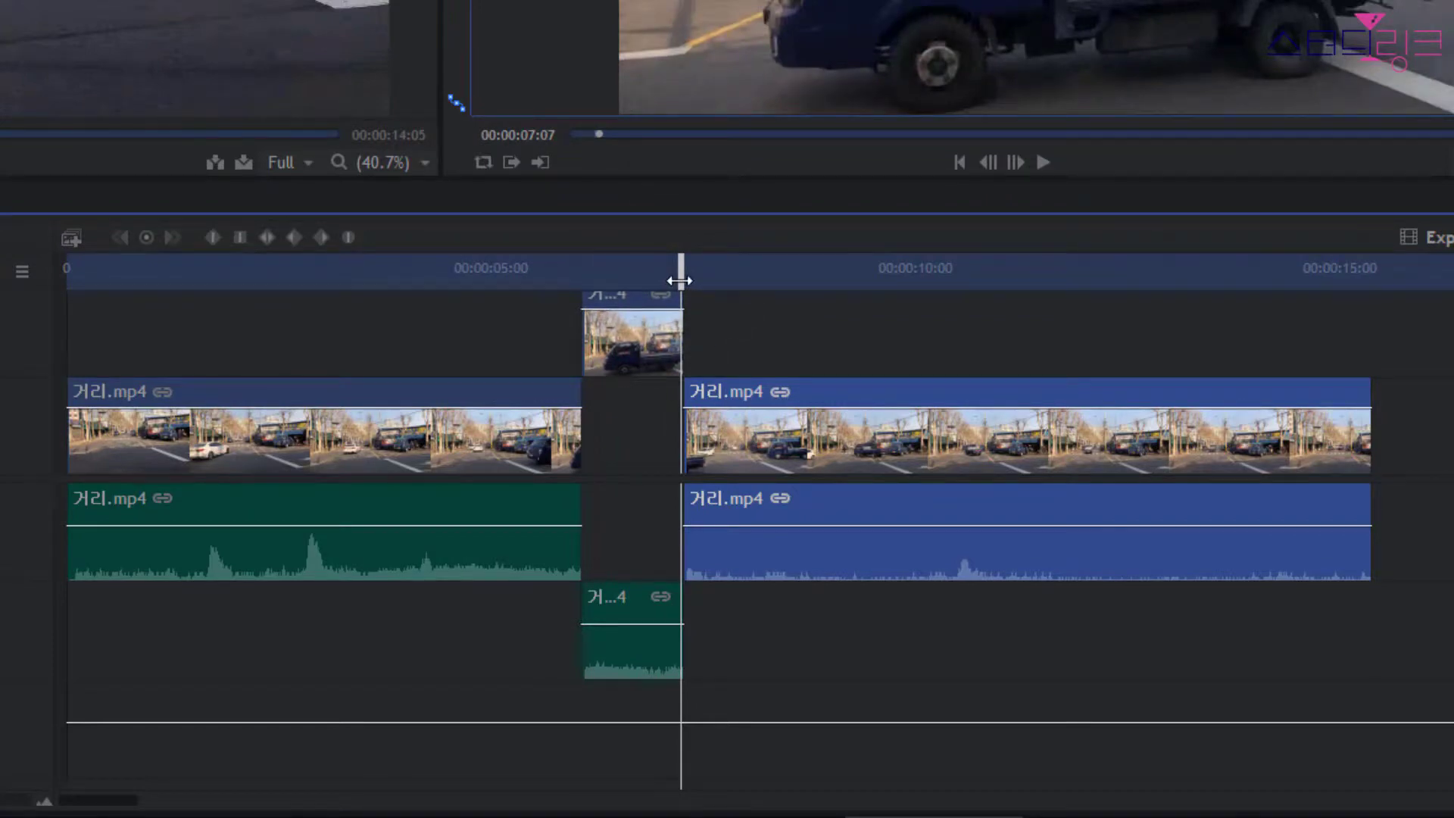
drag(679, 281, 684, 288)
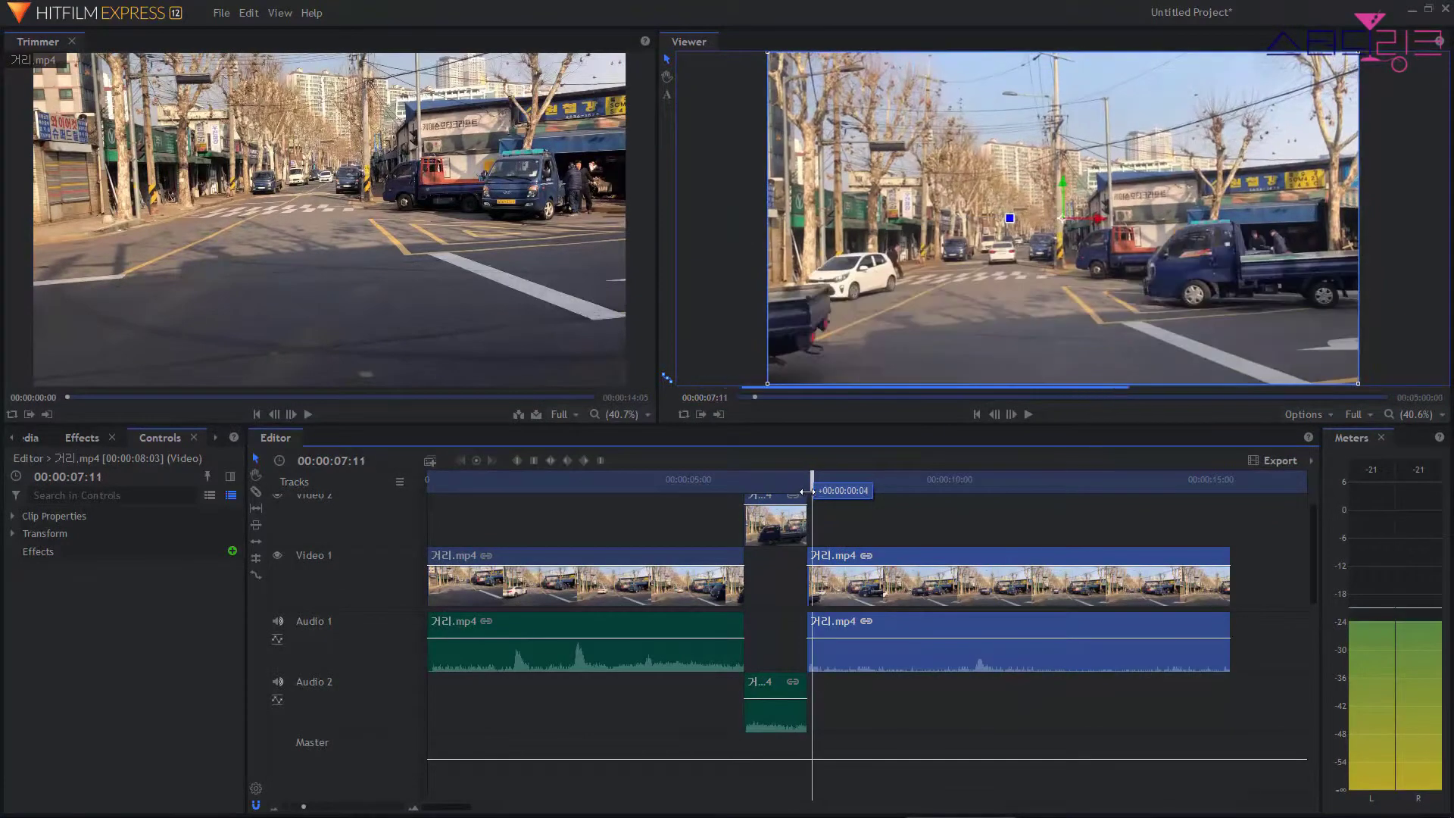
drag(807, 491, 806, 491)
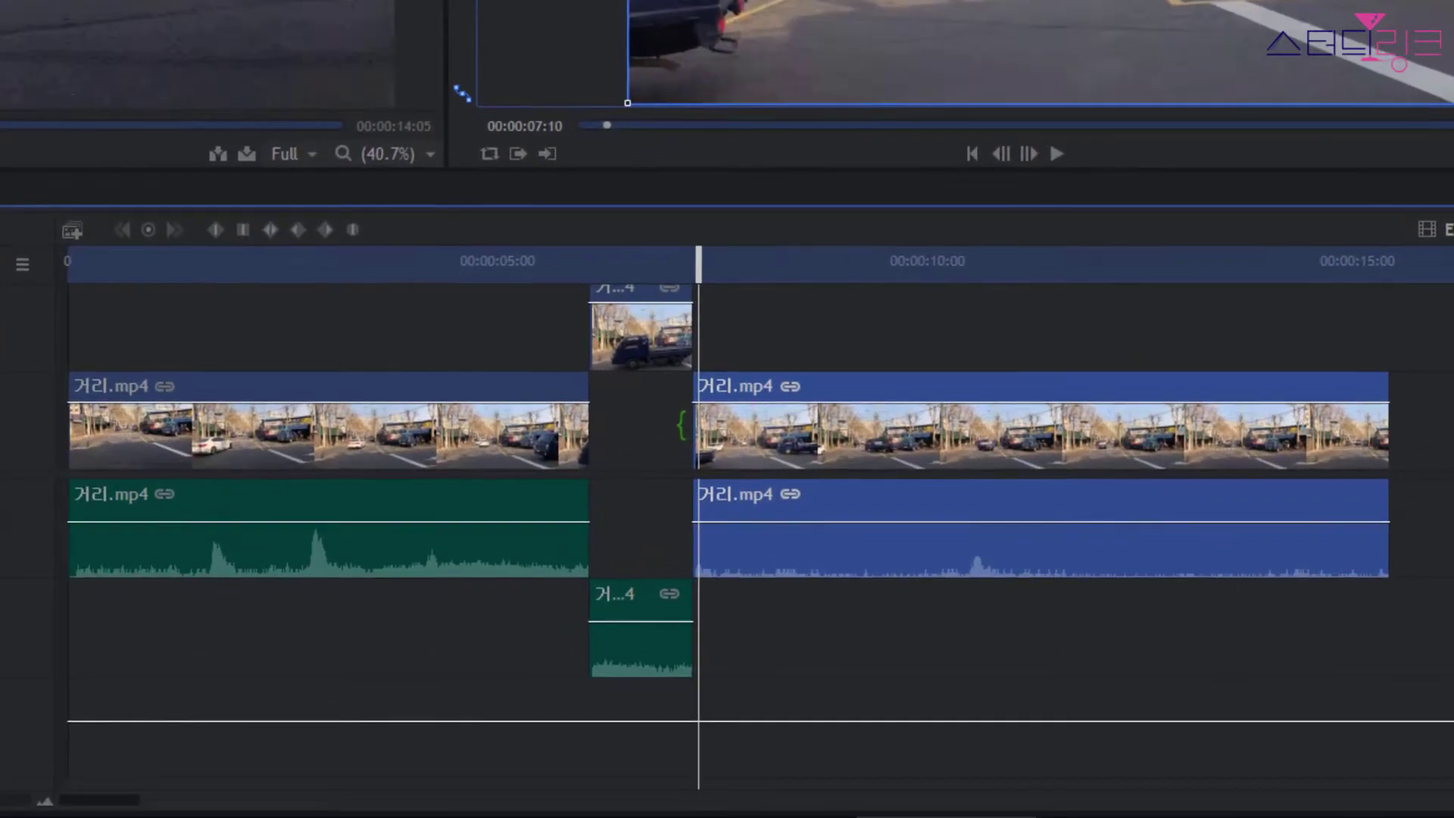
Extend the last segment's start back to the first segment's end, and move it to start at the reversed segment's end.
drag(802, 583, 791, 578)
drag(668, 424, 590, 424)
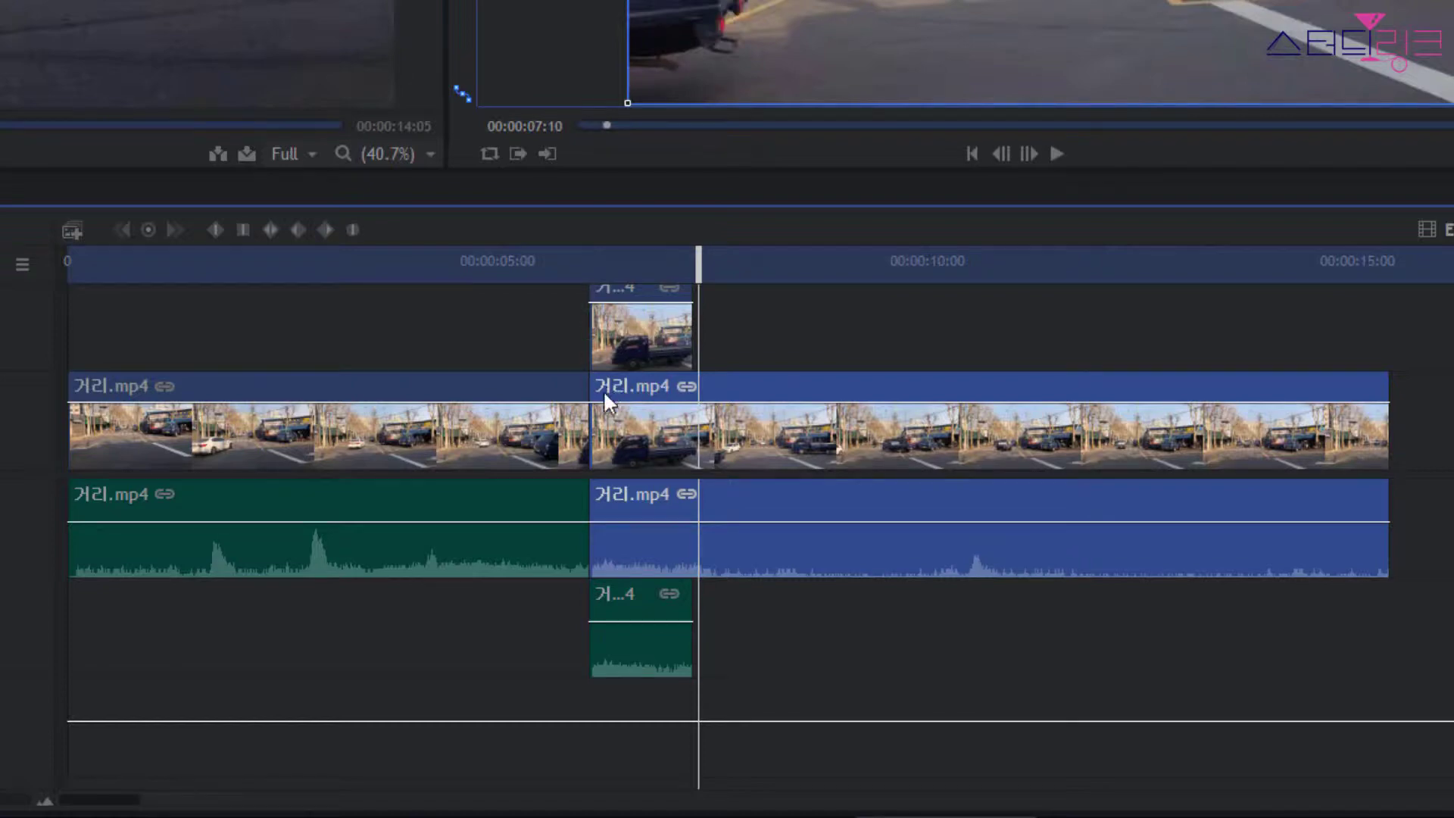
drag(737, 443, 838, 444)
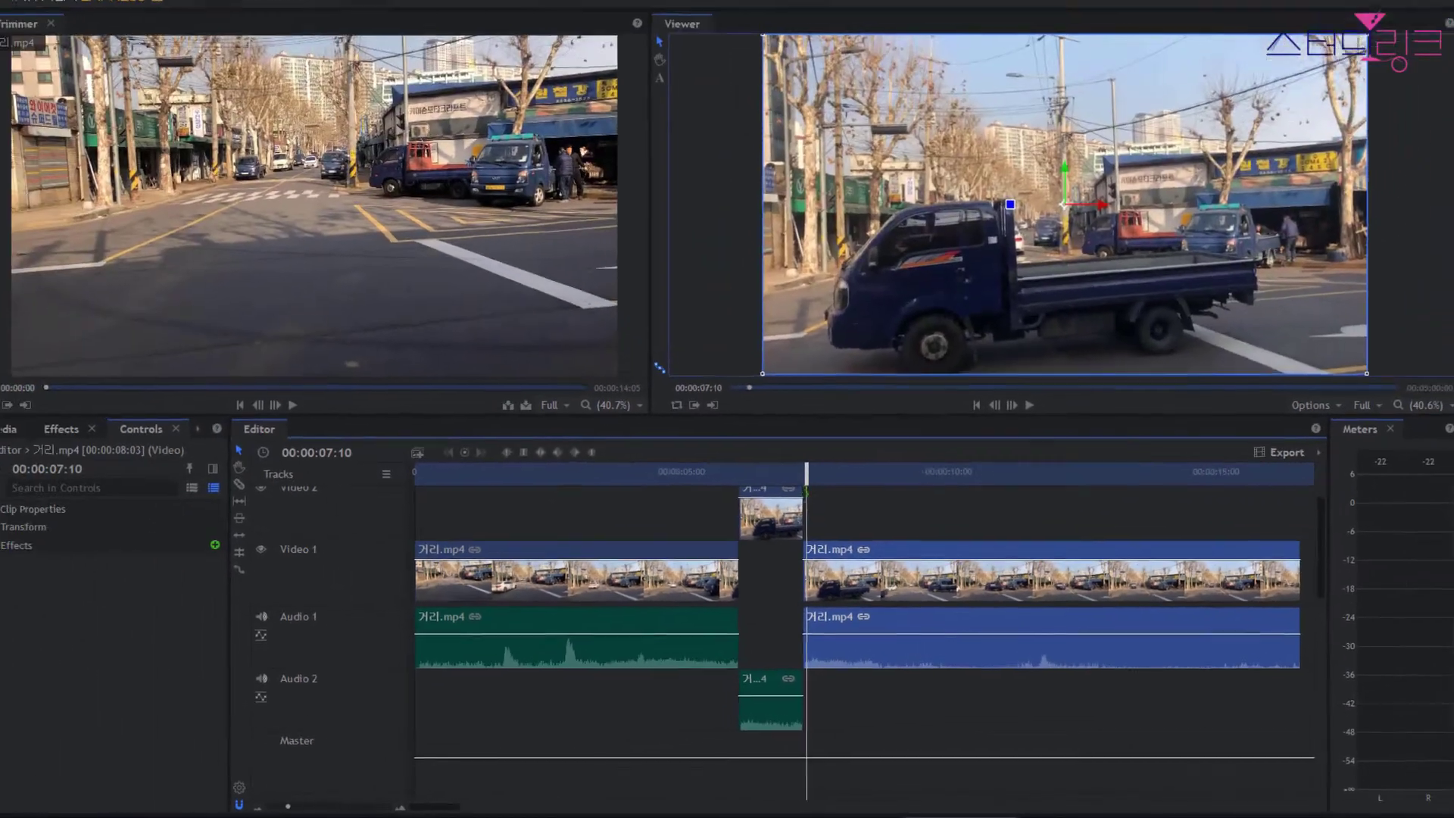
key(space)
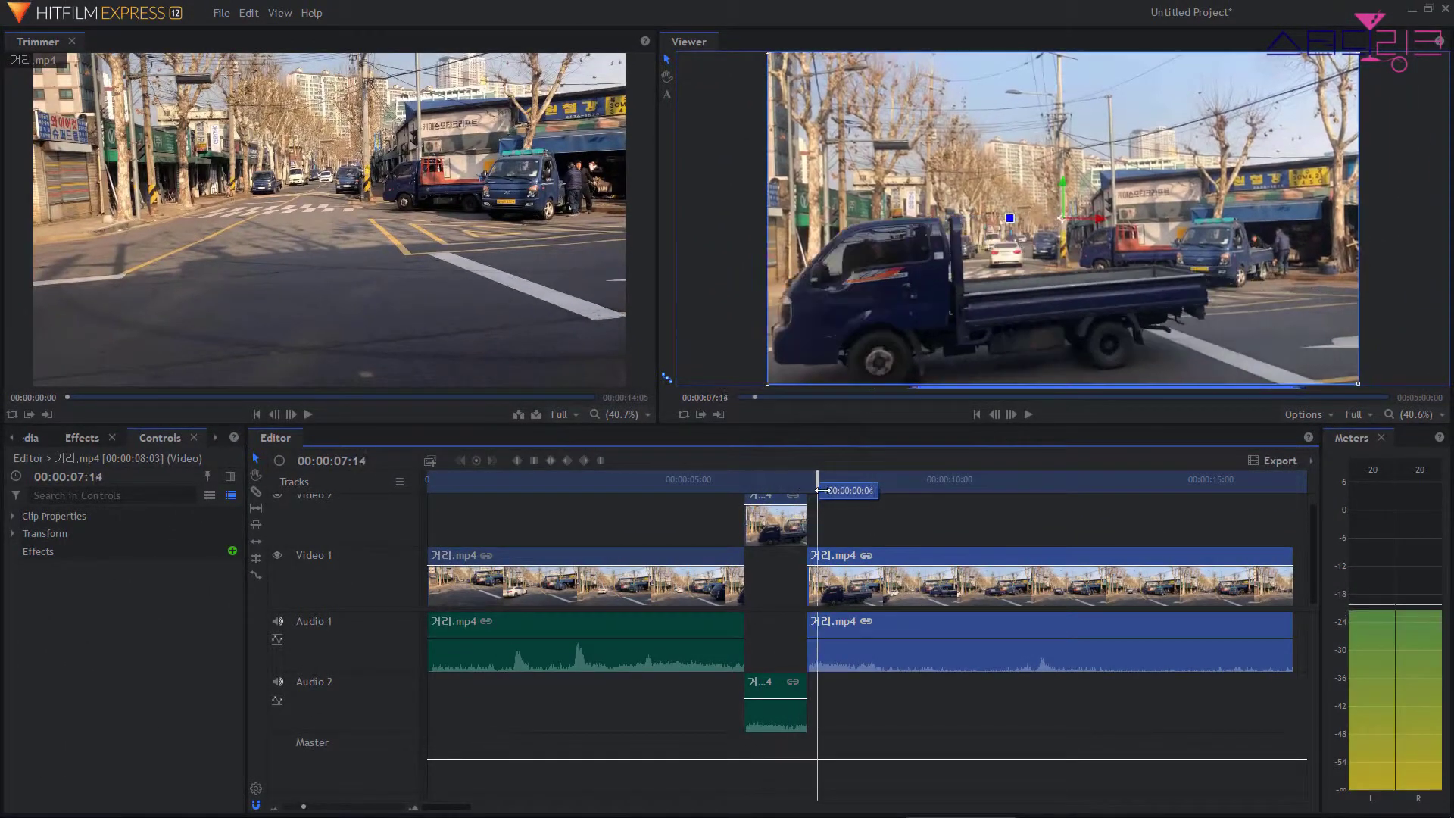
mouse_move(819, 491)
mouse_down()
mouse_move(780, 492)
mouse_move(803, 494)
mouse_up()
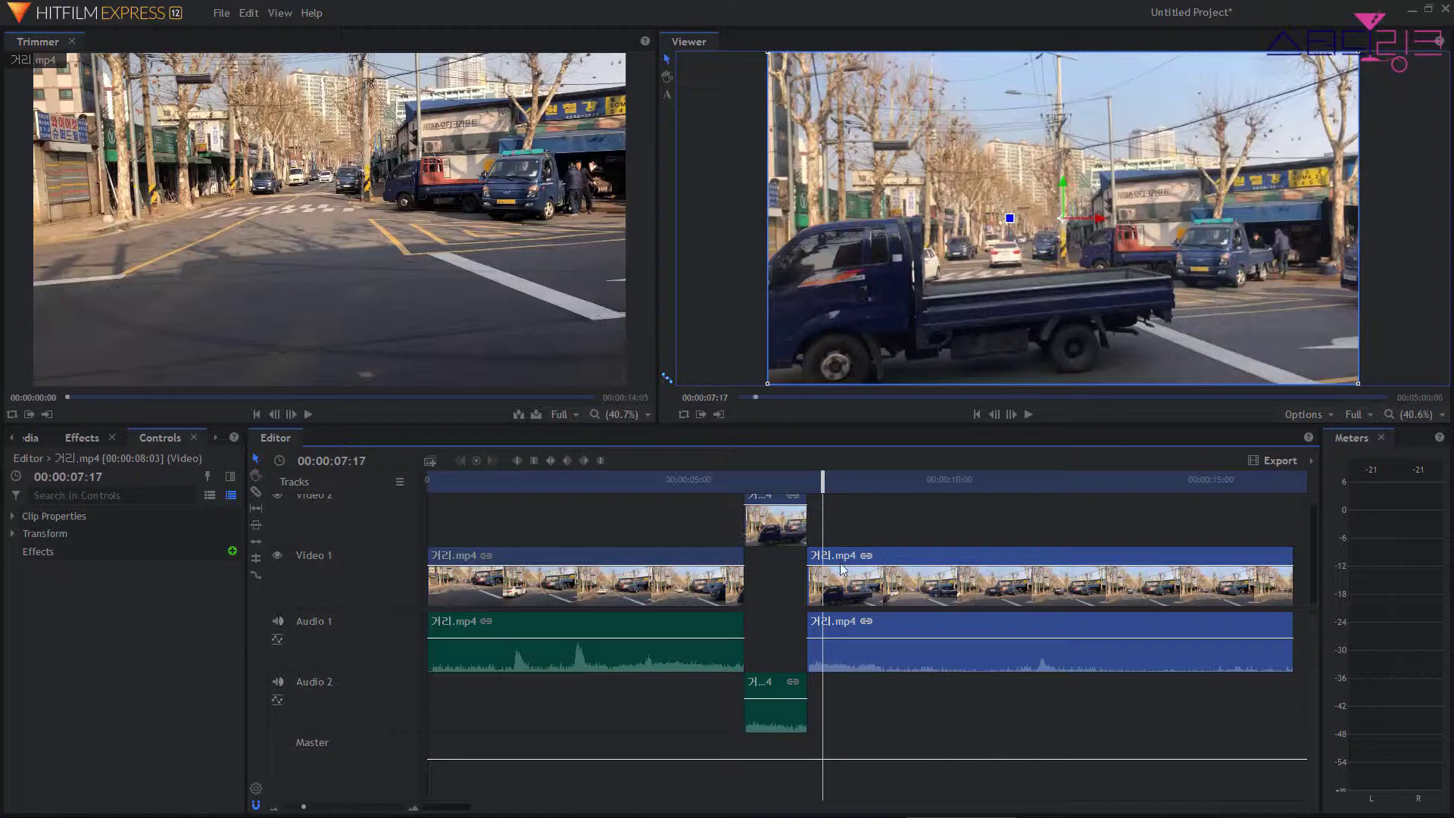
Move the reversed segment down to Video 1 between the other two segments and play the sequence from 00:00:05:17.
click(774, 520)
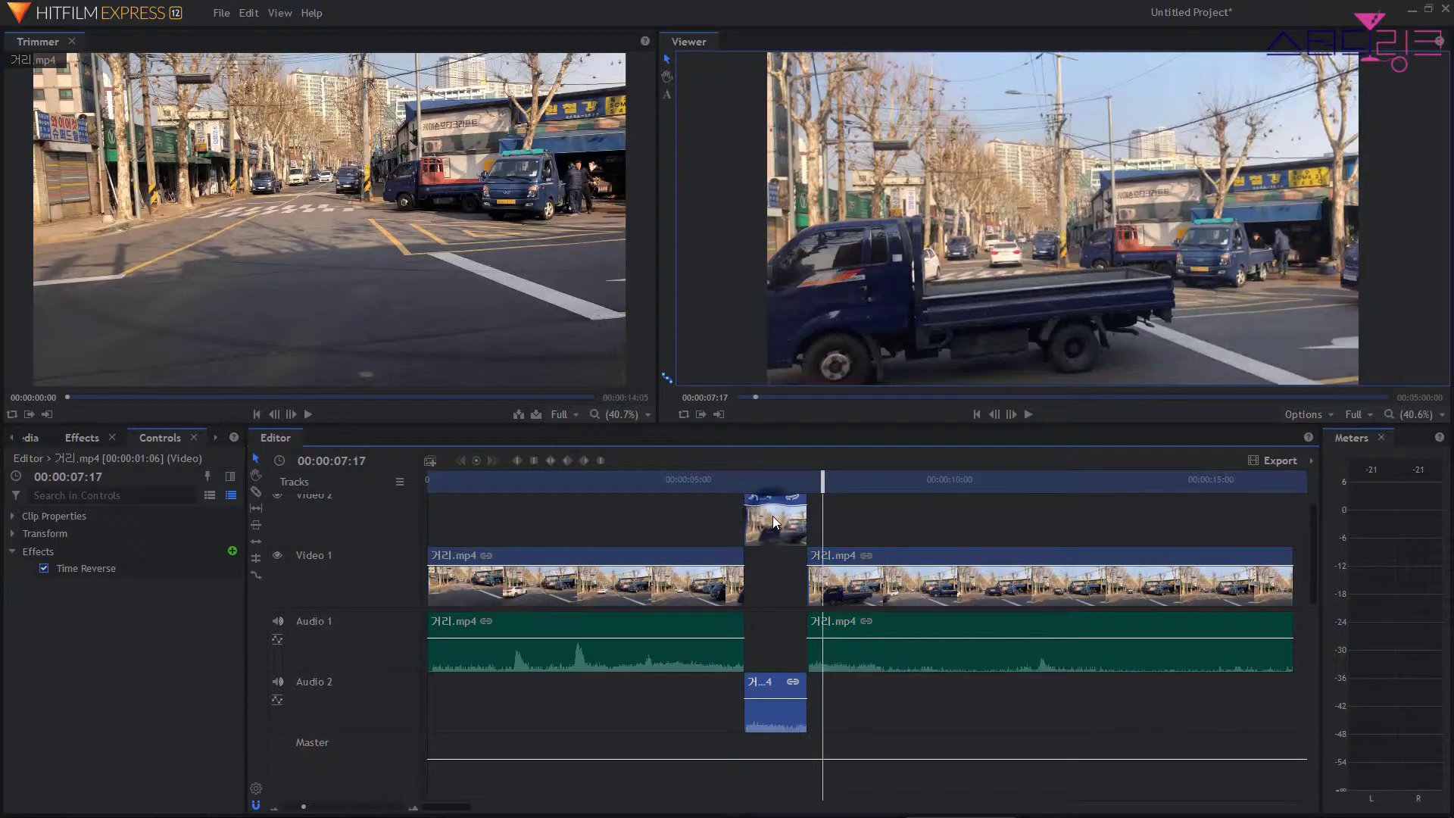
drag(772, 516, 766, 568)
drag(764, 481, 719, 480)
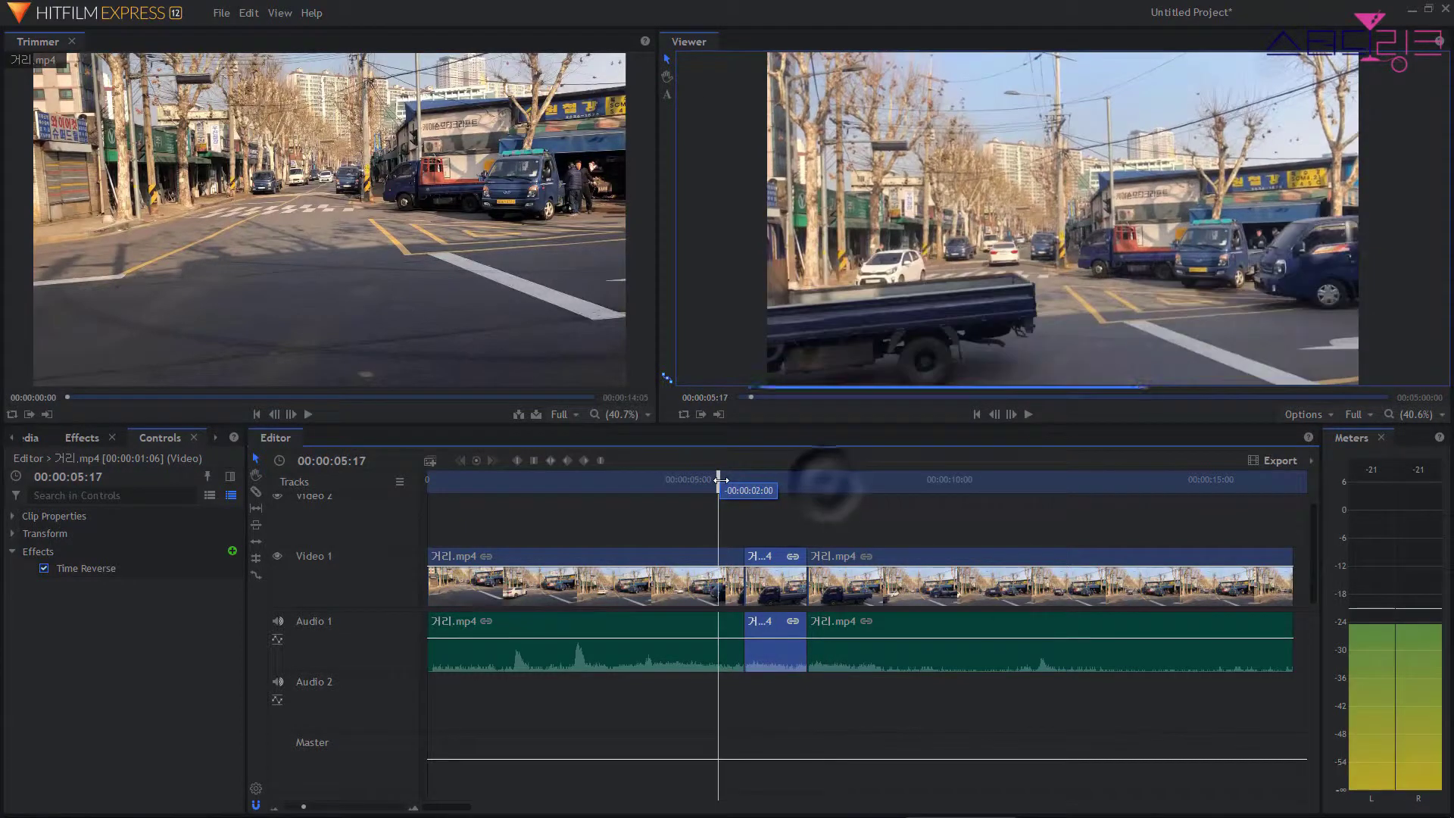
click(1029, 414)
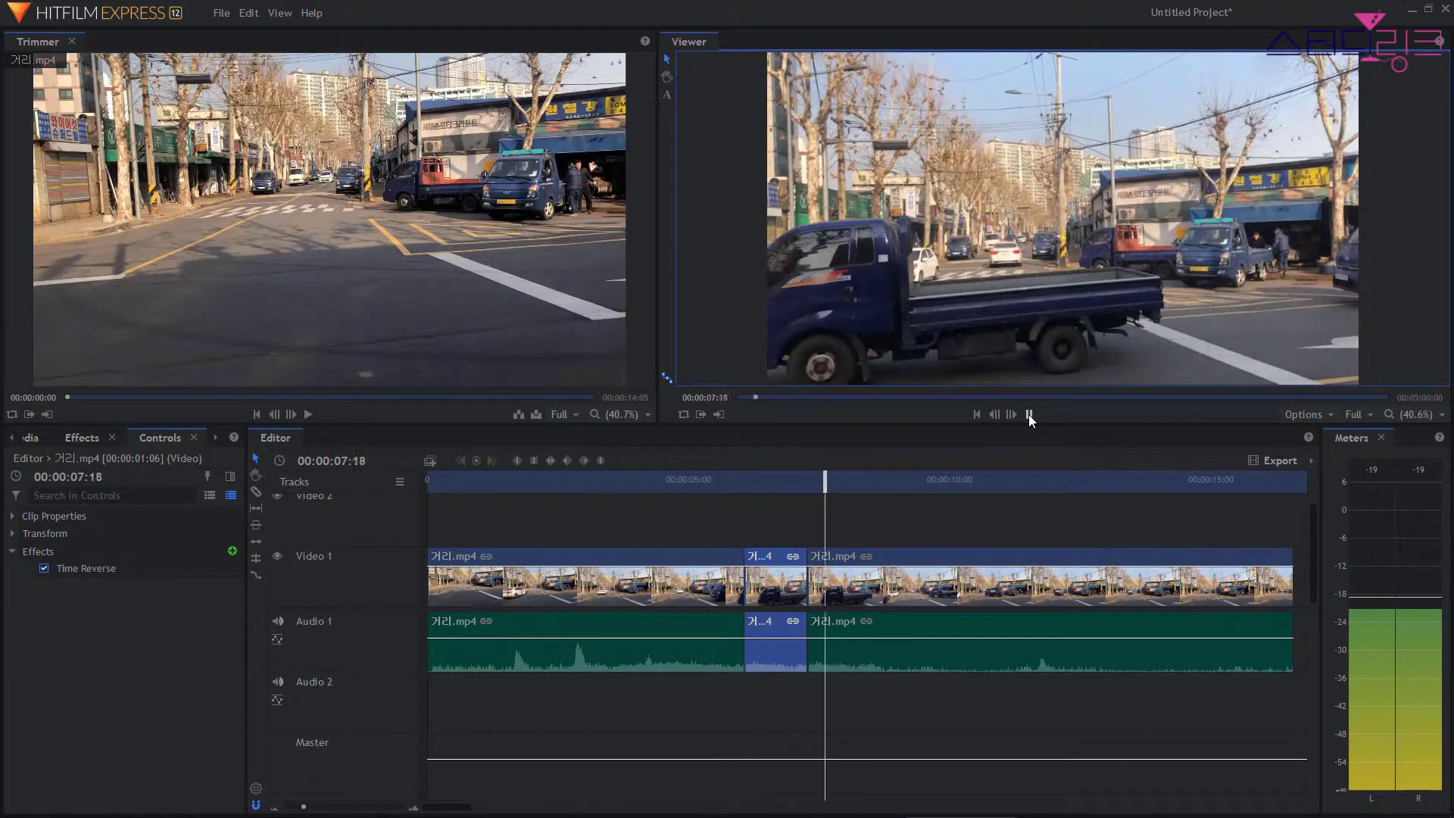
click(1028, 415)
drag(860, 481, 822, 496)
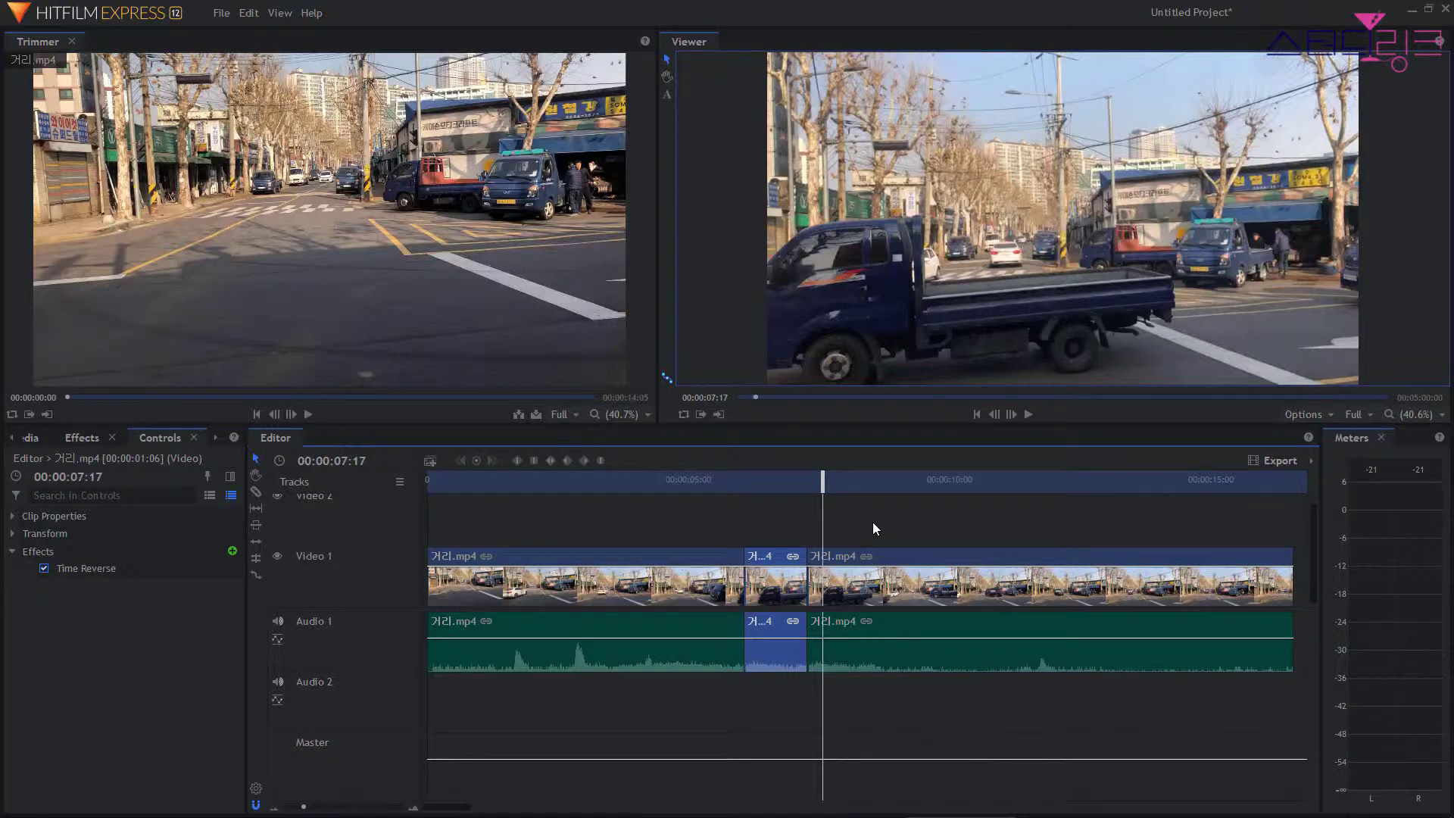
Undo the segment moves, extensions, time reversal and cuts until 거리.mp4 is a single uncut clip on Video 1.
key(ctrl+z)
key(ctrl+z)
key(ctrl+z)
key(ctrl+z)
key(ctrl+z)
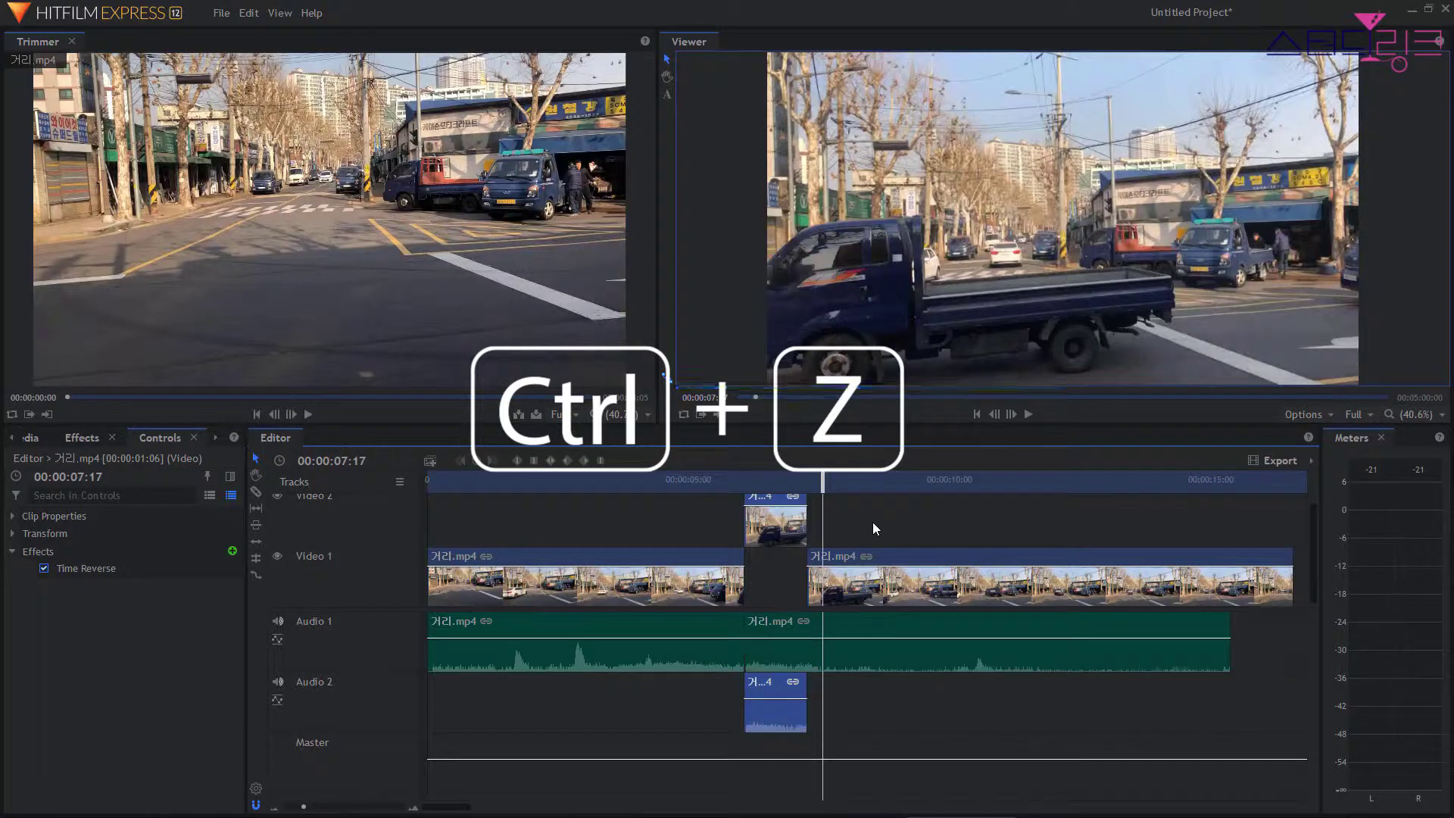
key(ctrl+z)
key(ctrl+z)
key(ctrl+z)
key(ctrl+z)
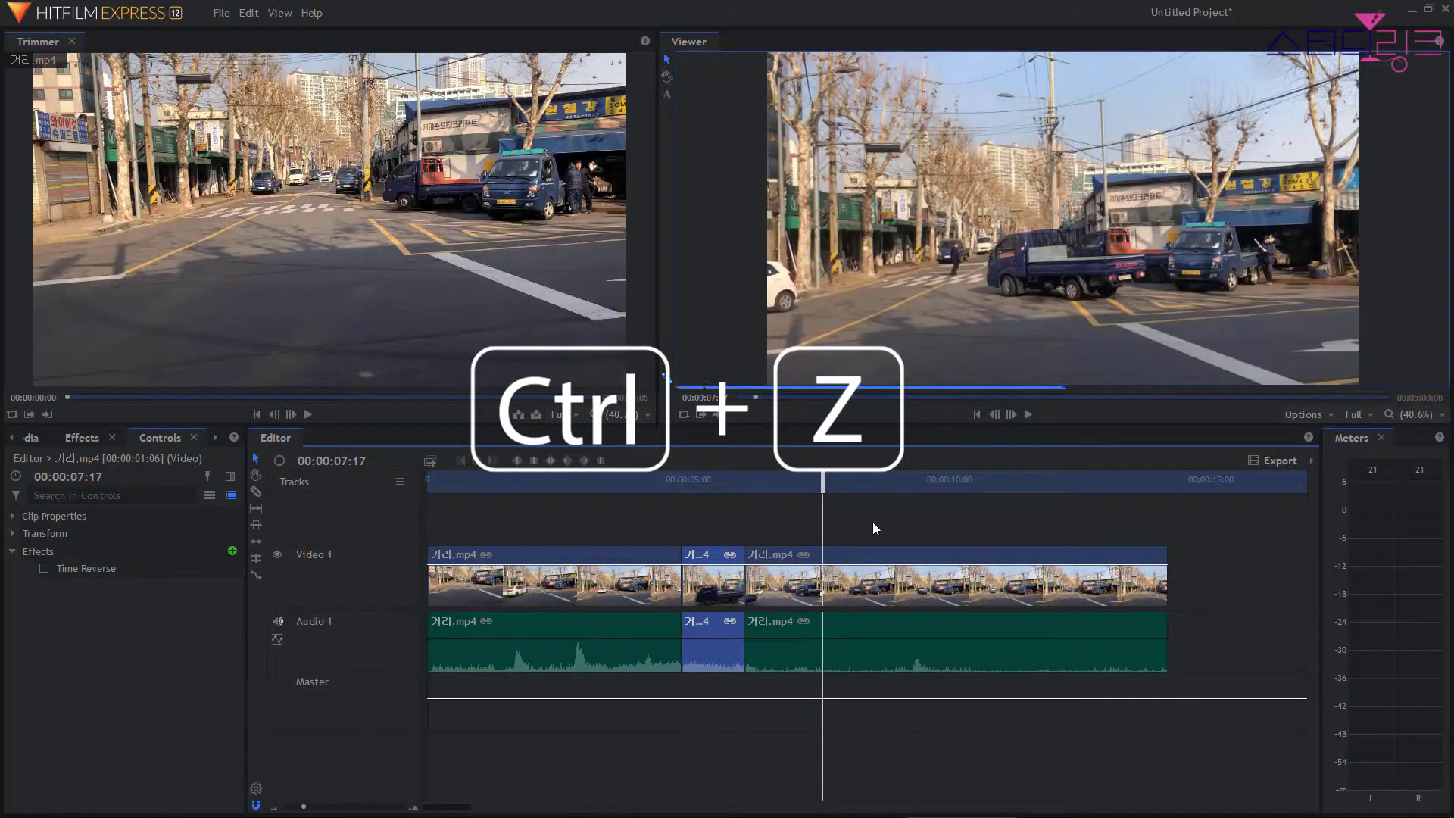
key(ctrl+z)
Apply the Speed effect from the Temporal group to the whole 거리.mp4 clip and expand its settings.
drag(818, 480, 652, 534)
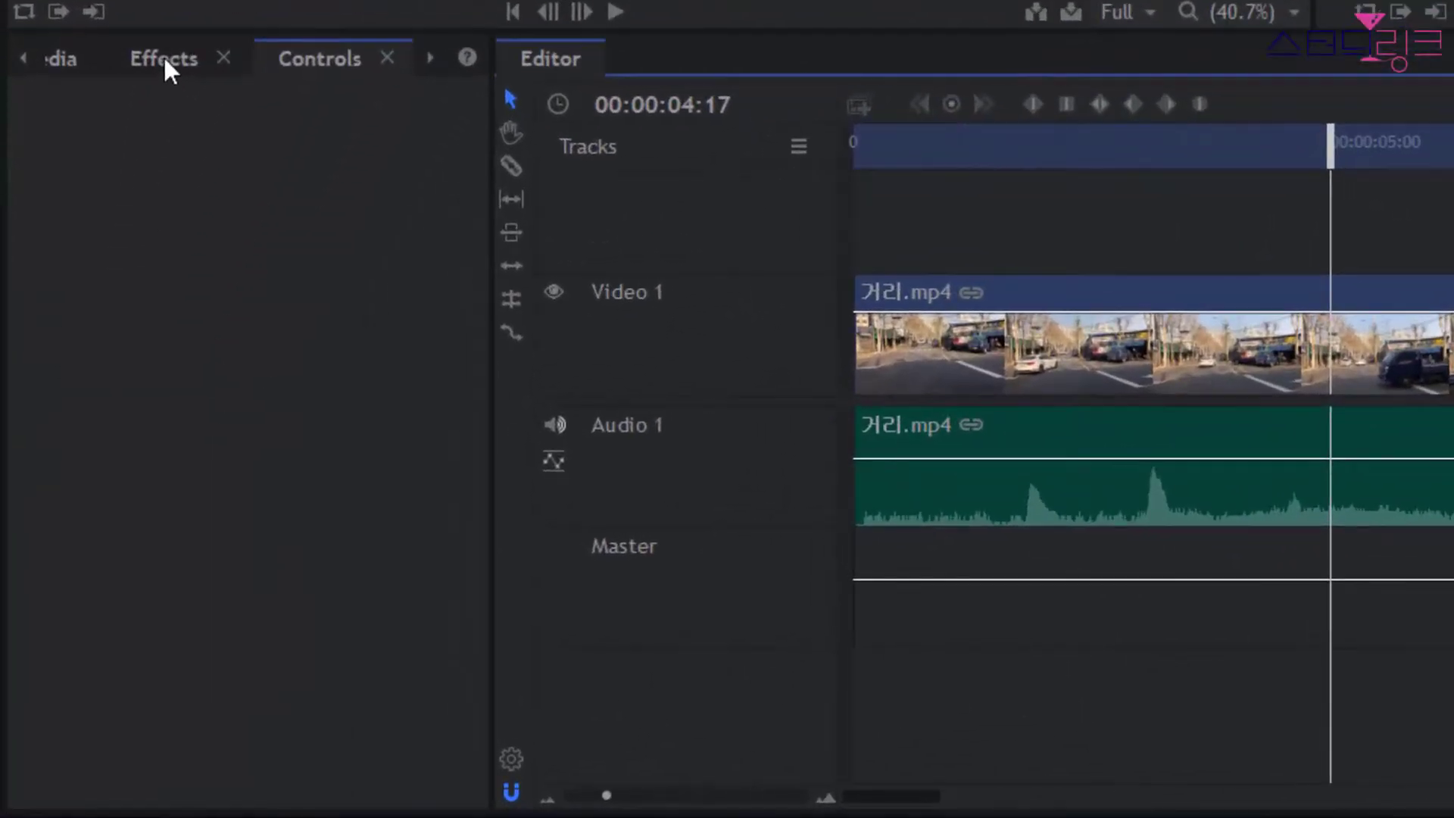
click(165, 61)
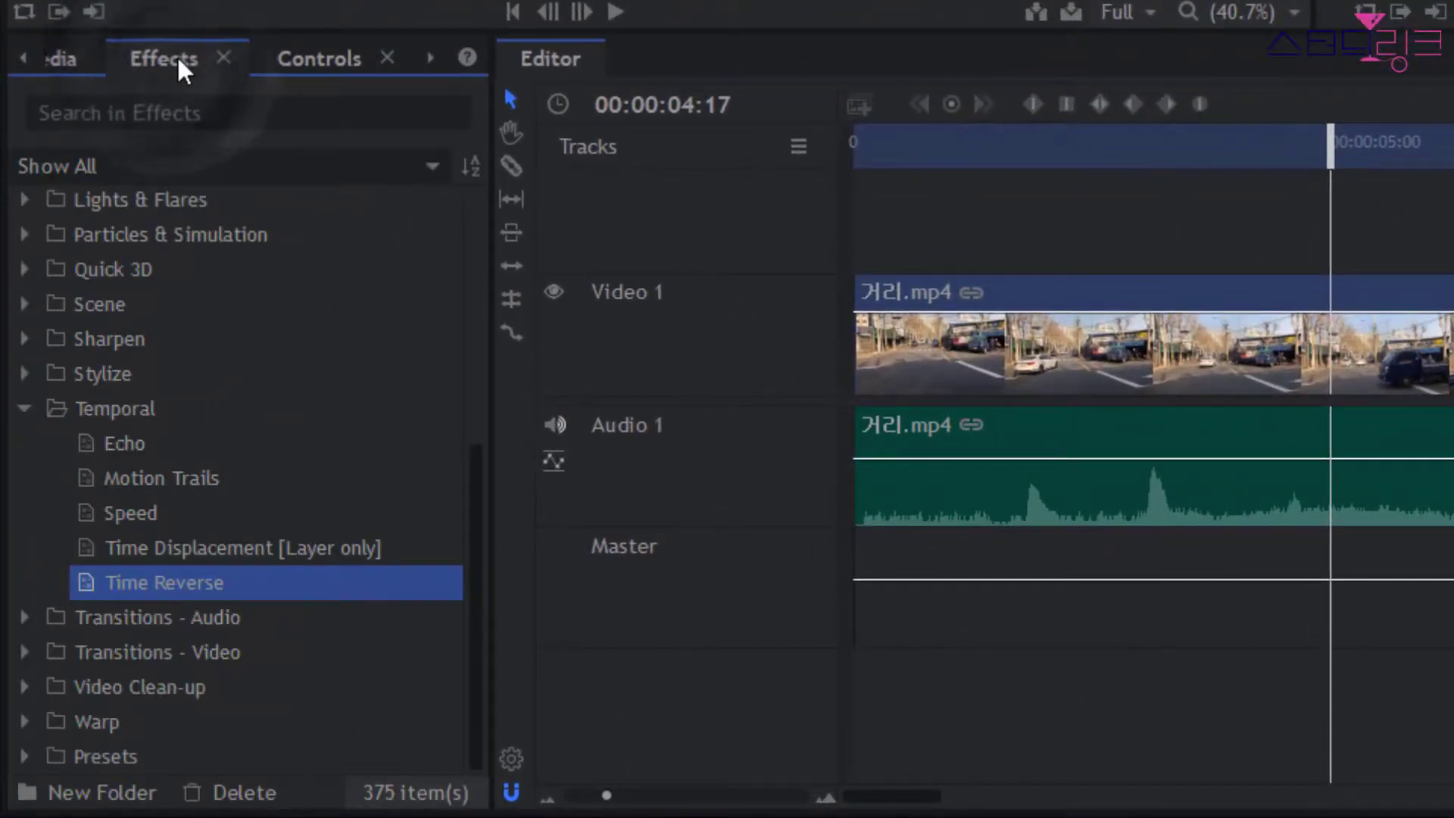
click(130, 515)
drag(129, 515, 1324, 351)
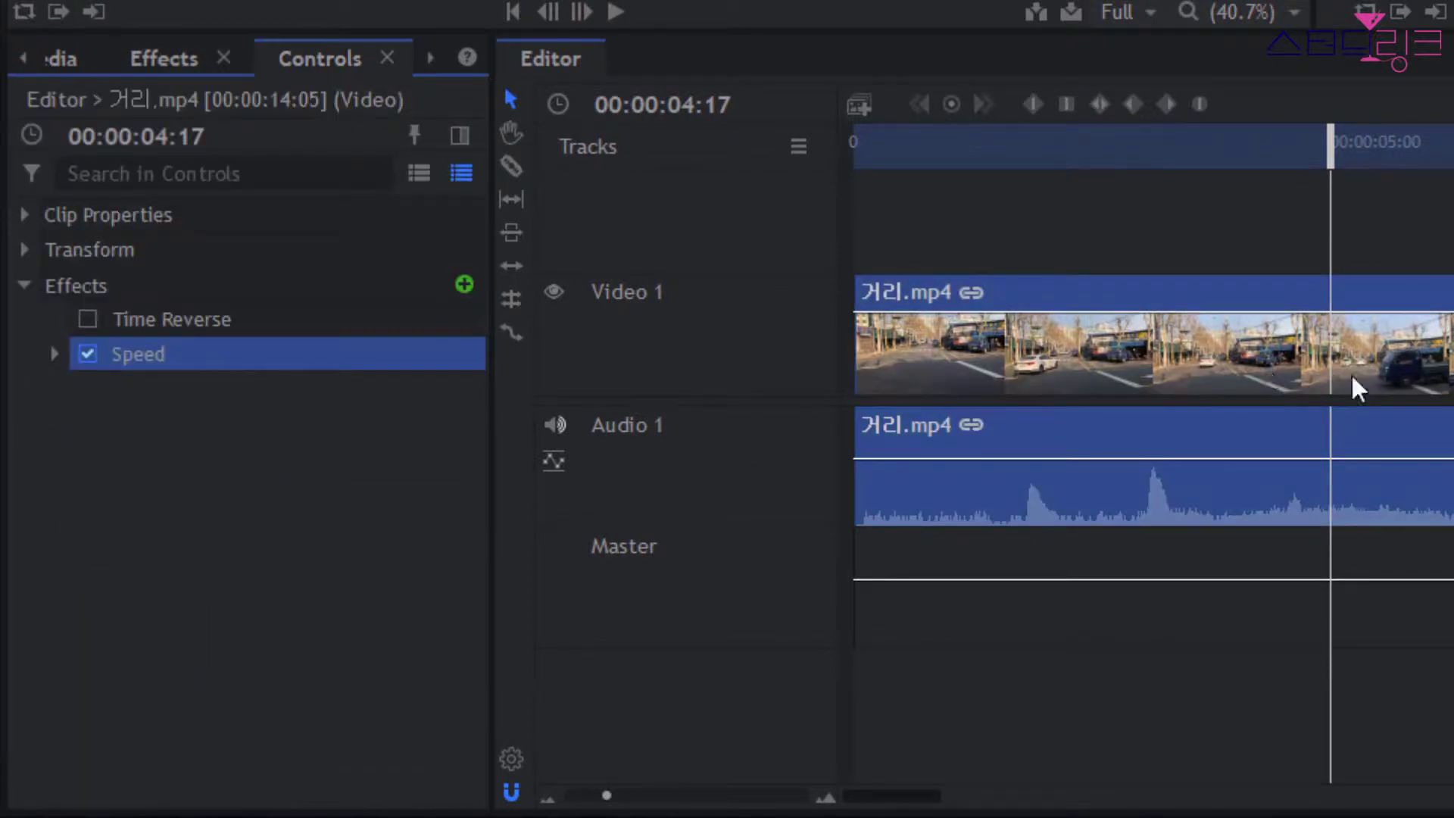
click(54, 354)
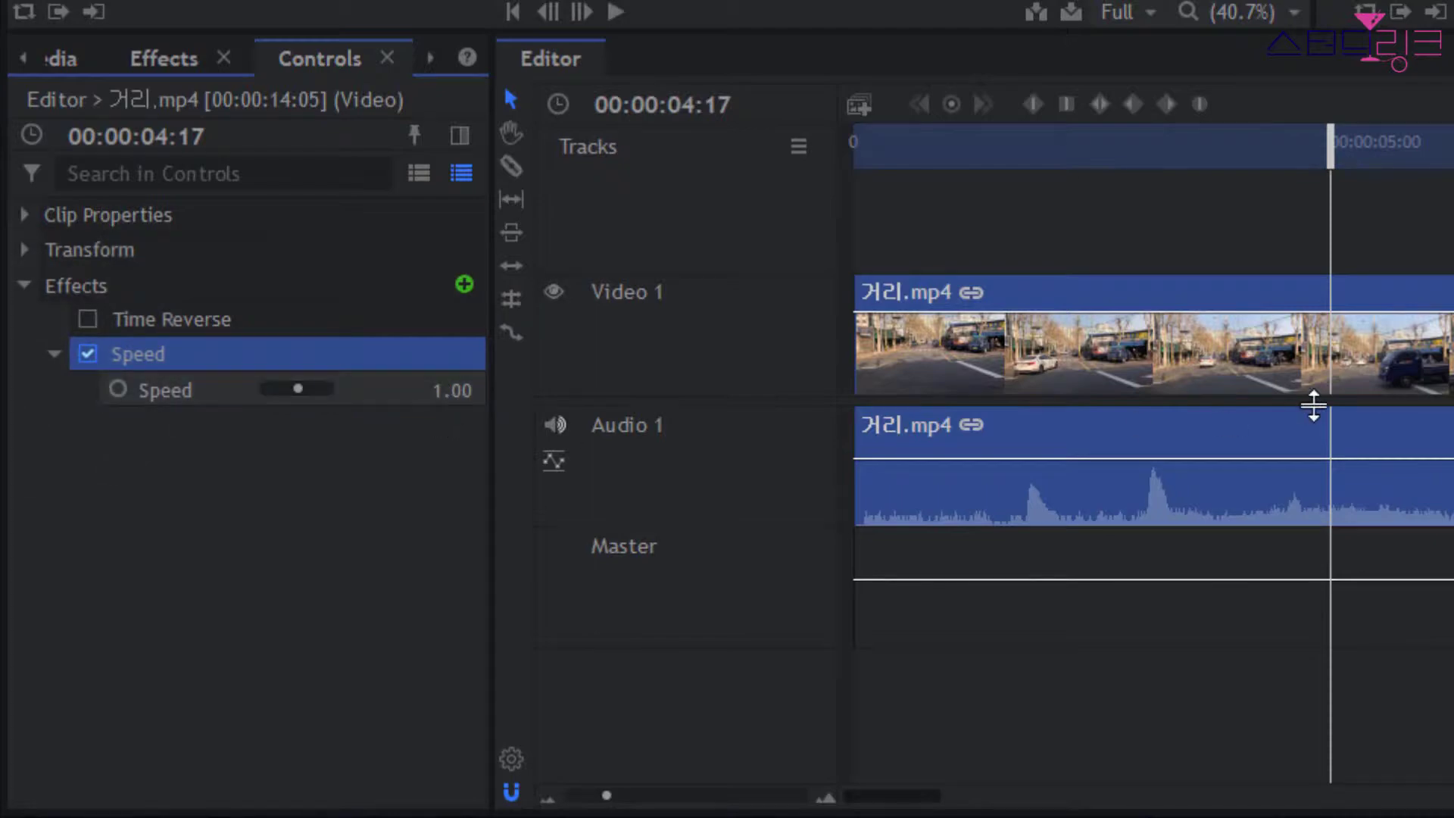
Turn on keyframing for Speed at 00:00:05:01, keeping the value 1.00.
drag(1330, 150, 1164, 146)
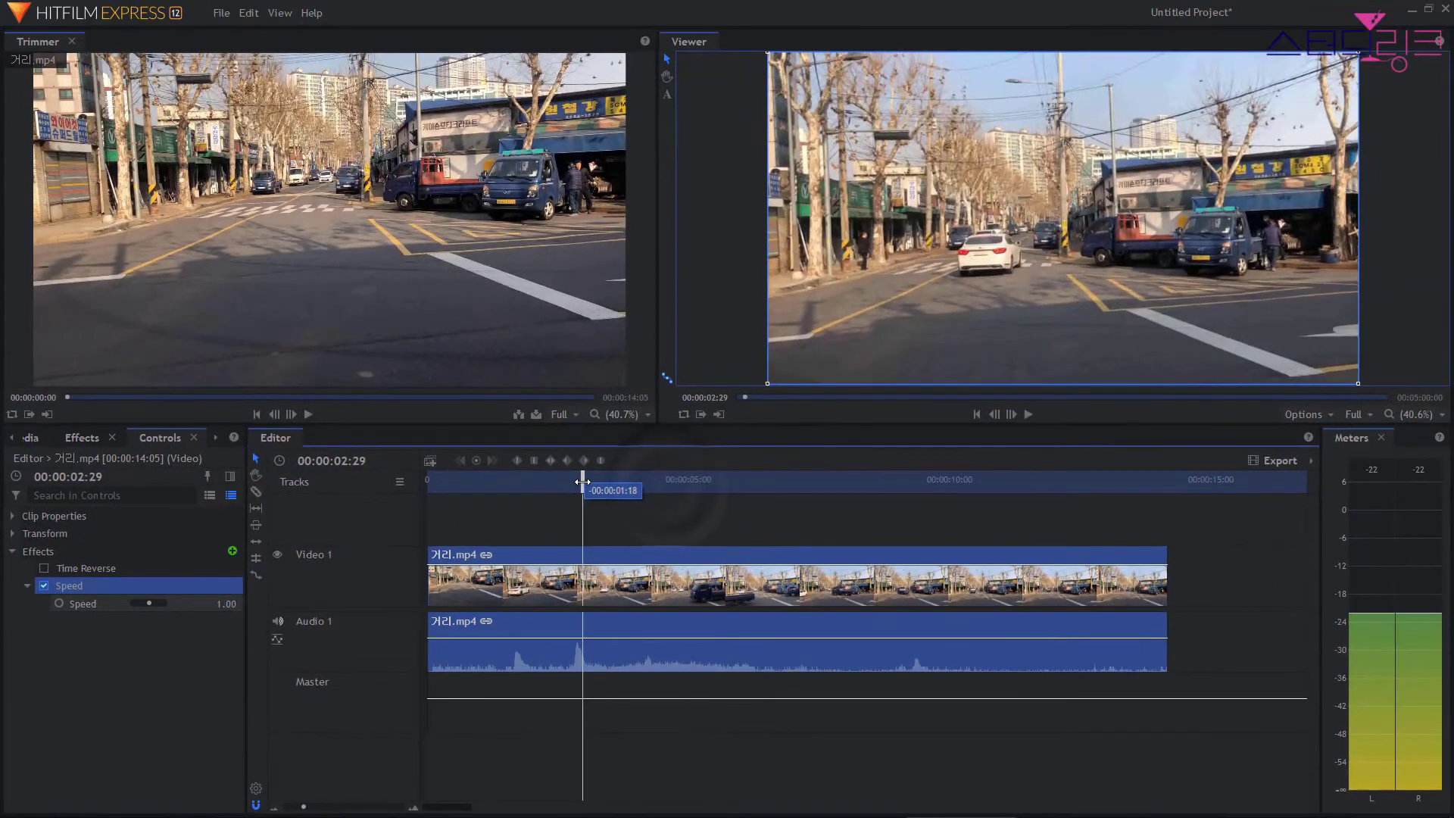
drag(583, 481, 690, 505)
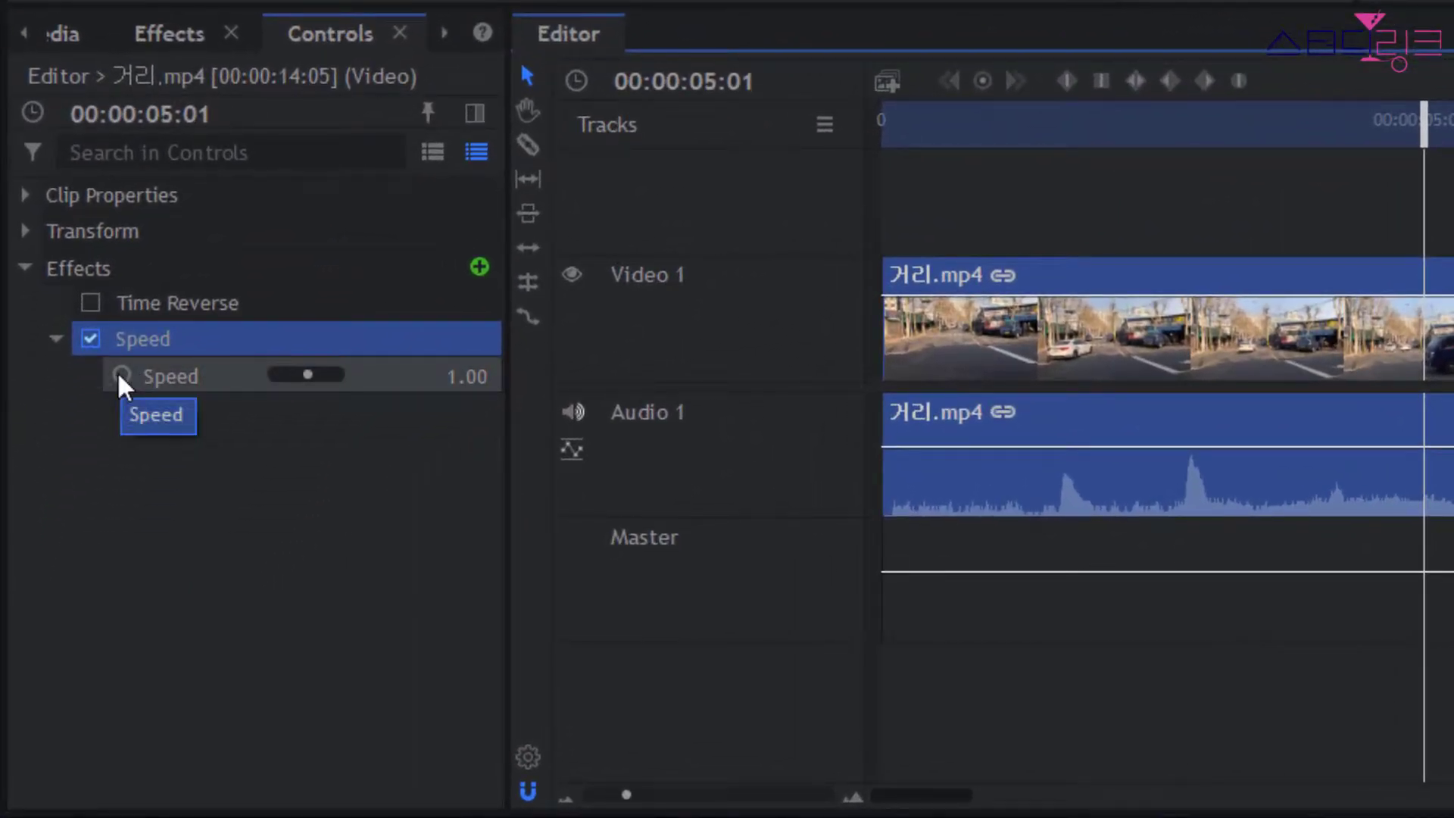
click(118, 375)
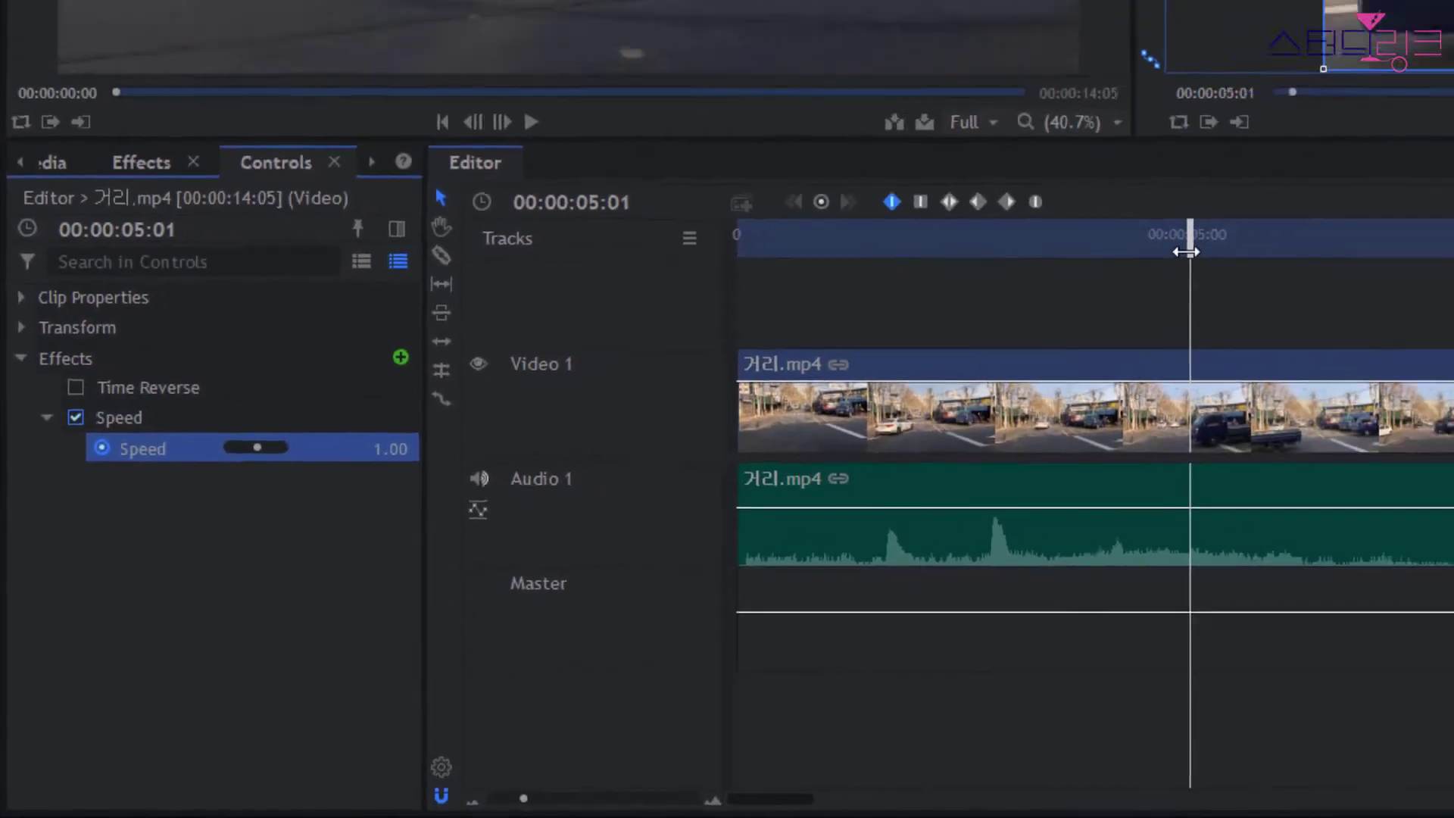
Add a Speed keyframe with value 0 at 00:00:05:20.
drag(885, 389, 928, 397)
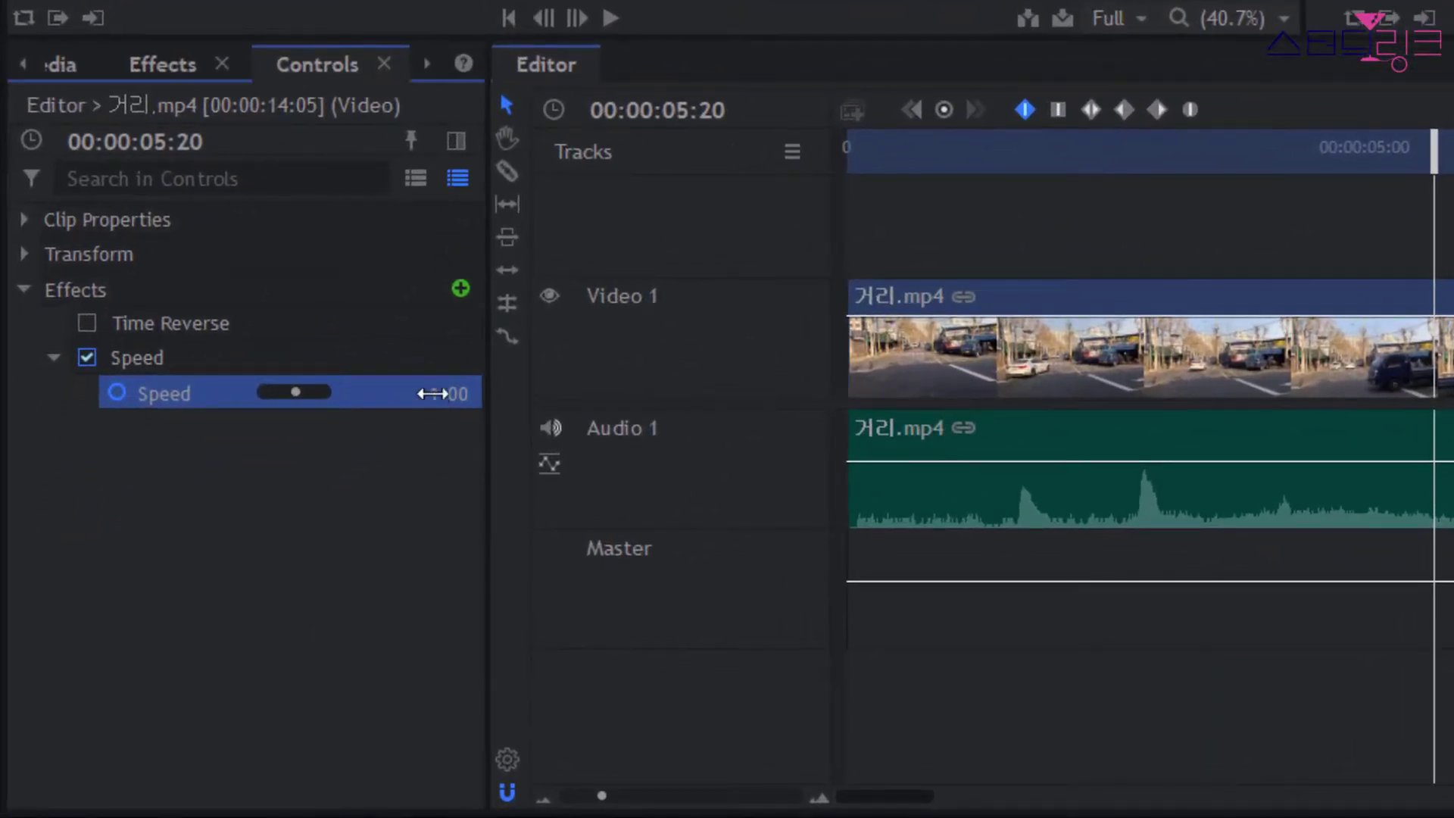
click(432, 393)
text(0)
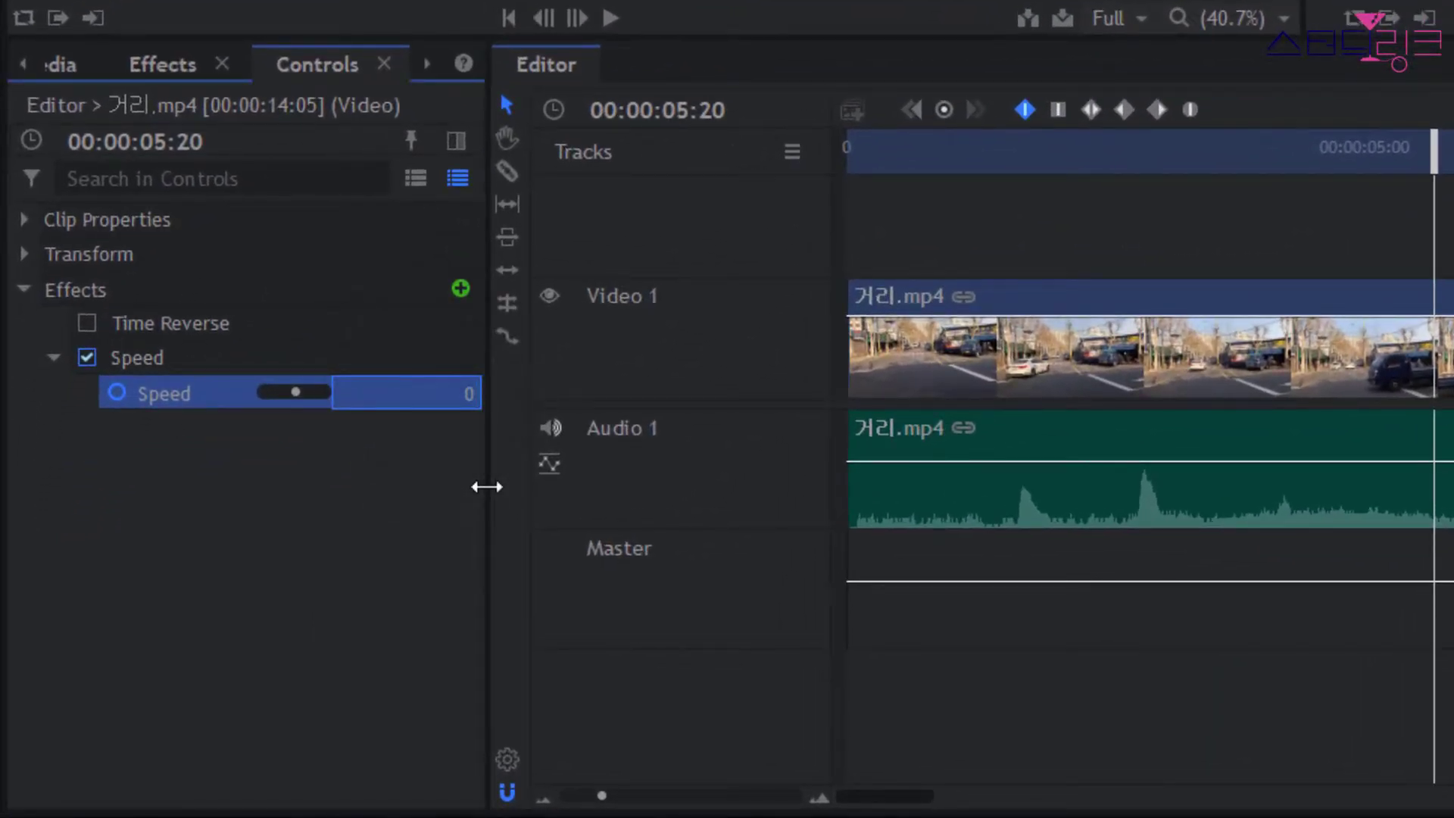
key(Return)
click(439, 485)
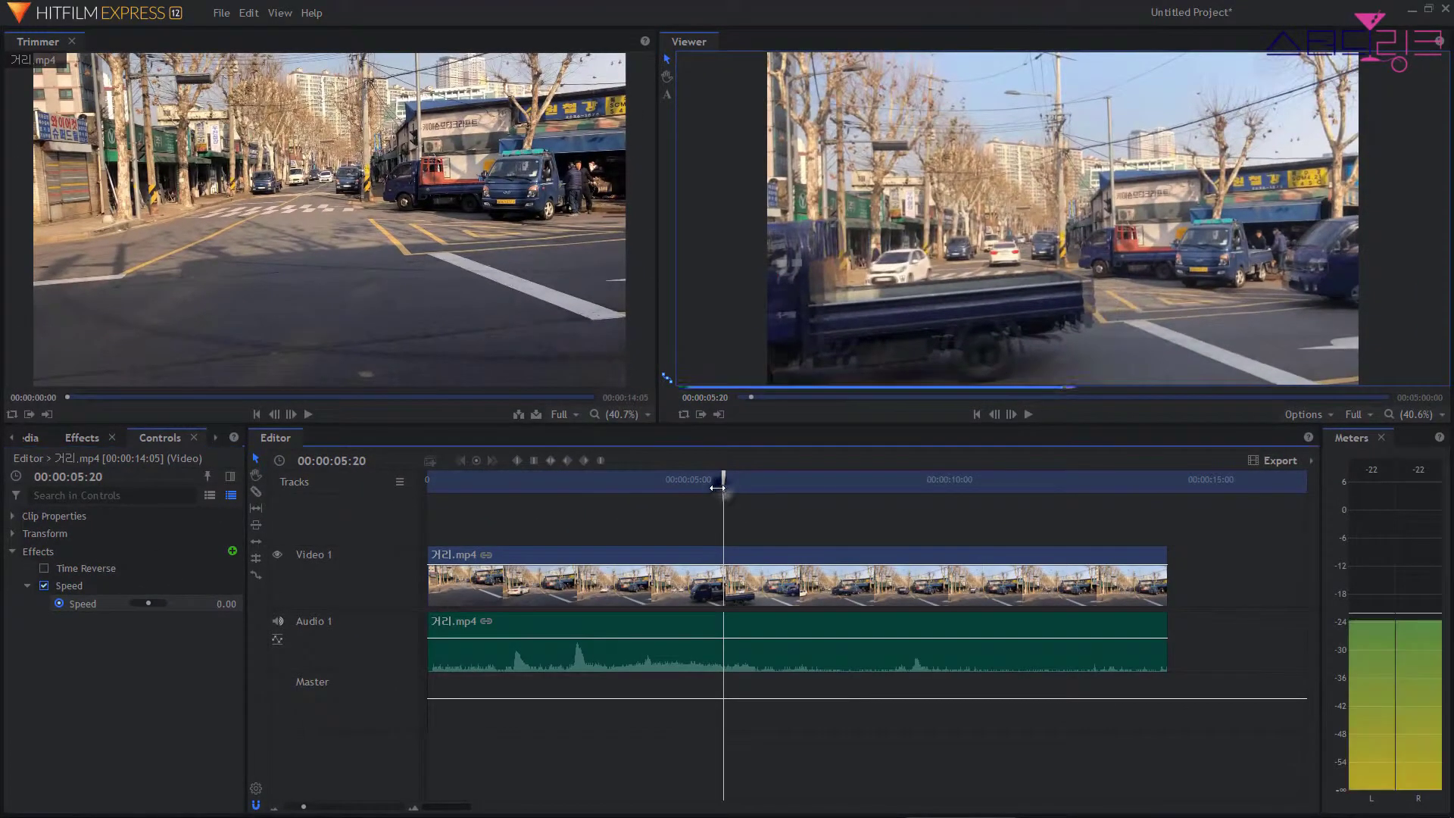
Scrub before and beyond the zero-speed keyframe to examine how the truck's motion and the Speed value change.
drag(716, 487, 779, 485)
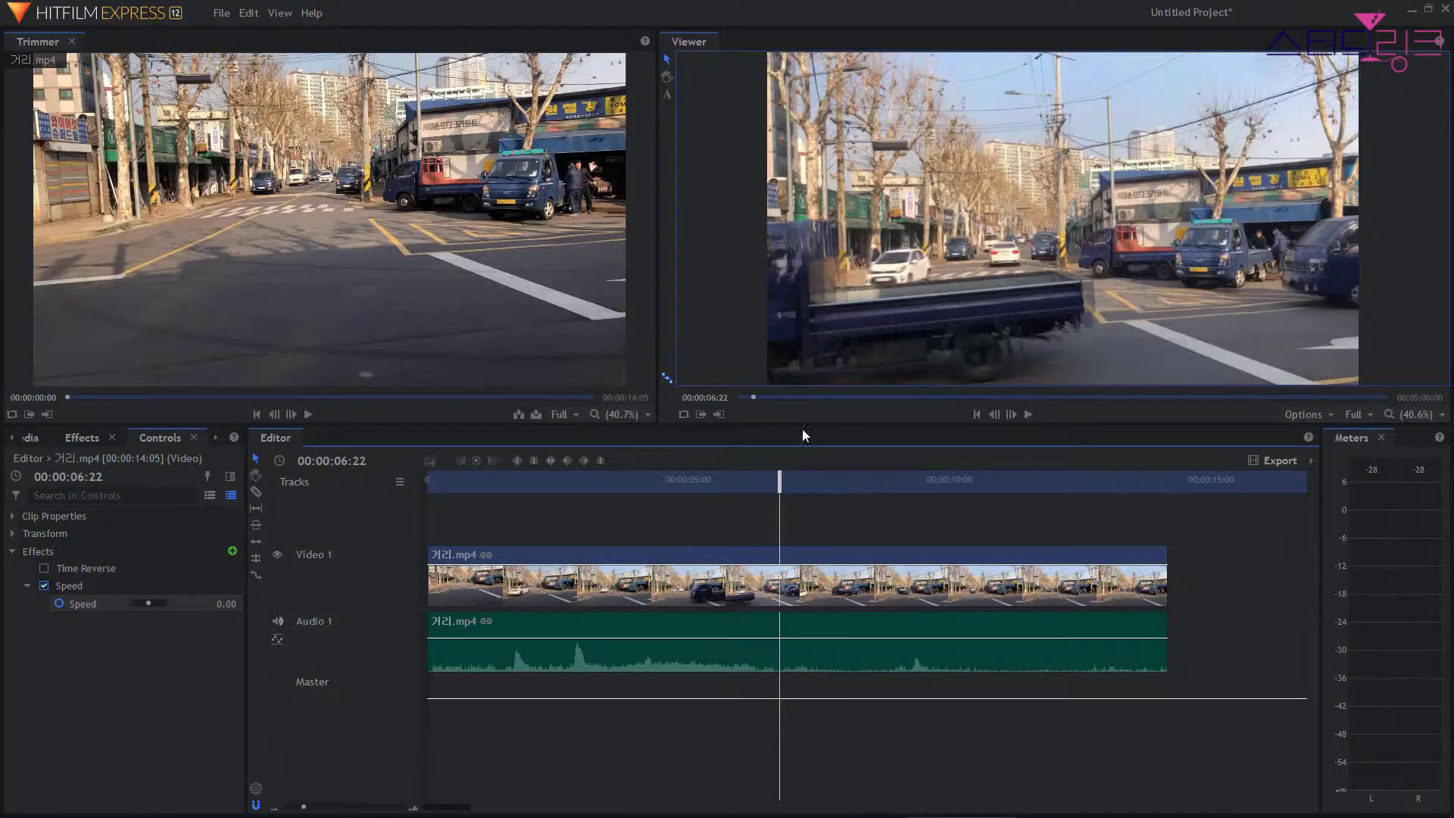
drag(780, 486, 1043, 505)
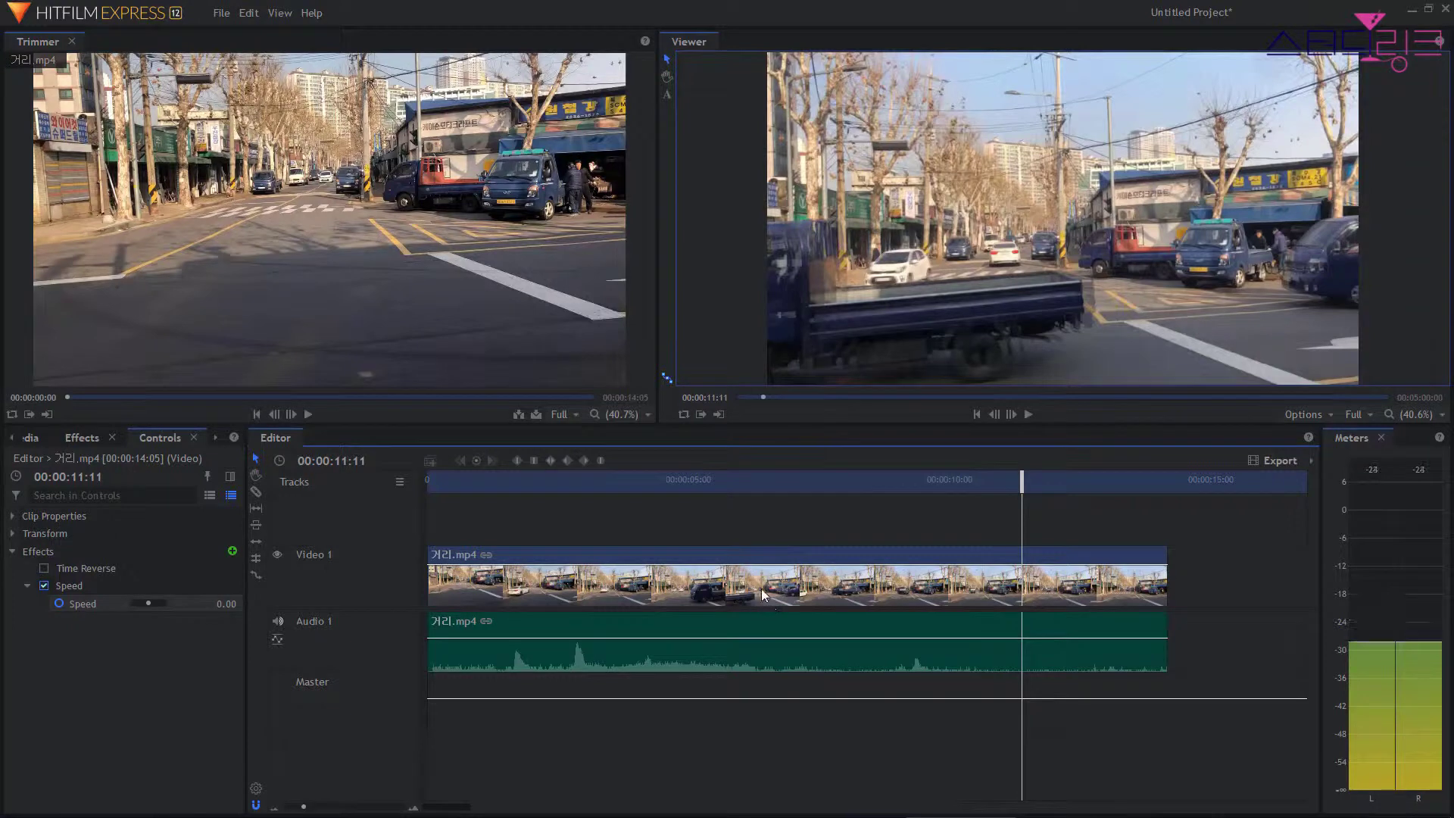
drag(885, 480, 710, 482)
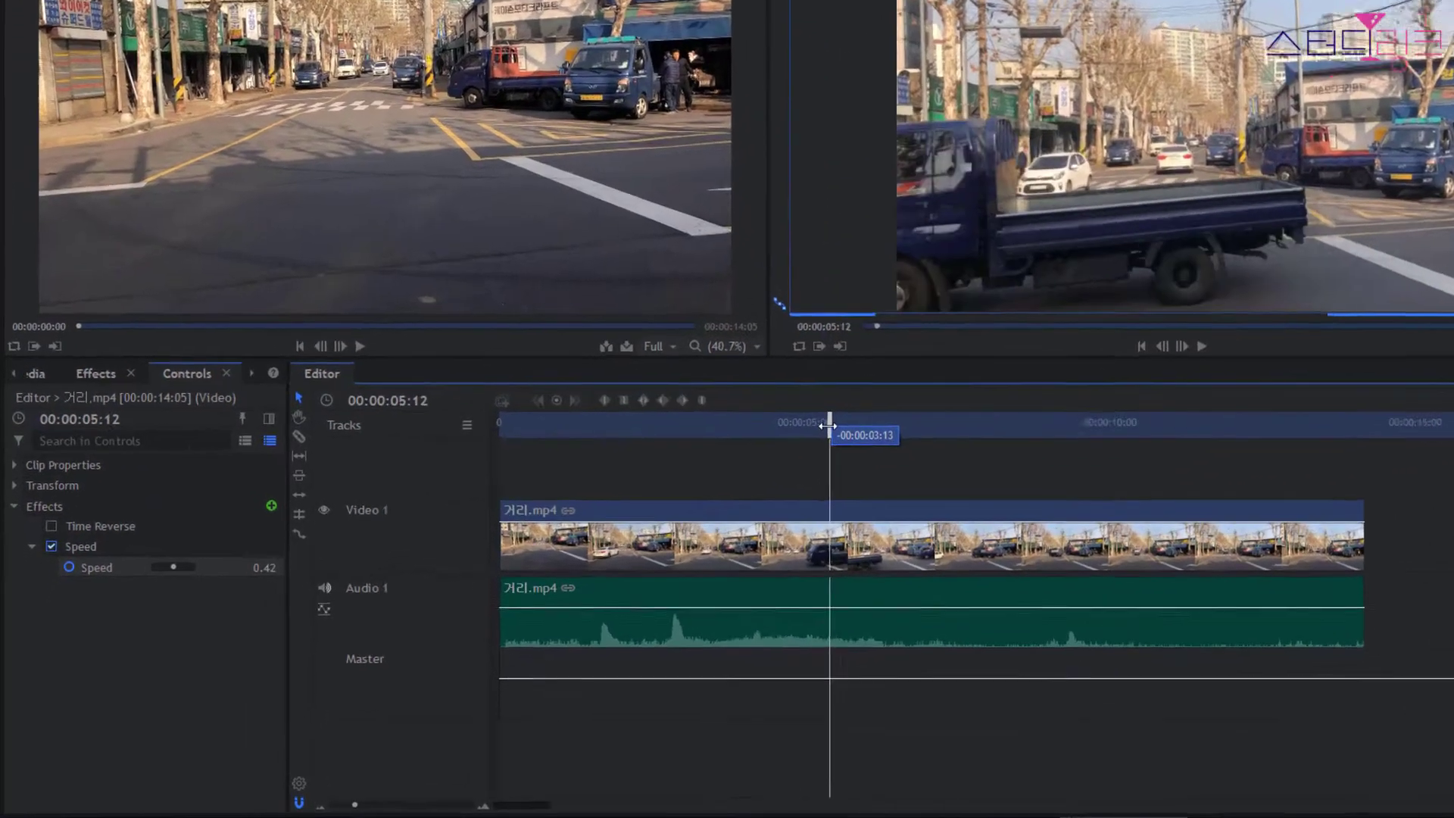
drag(827, 426, 827, 425)
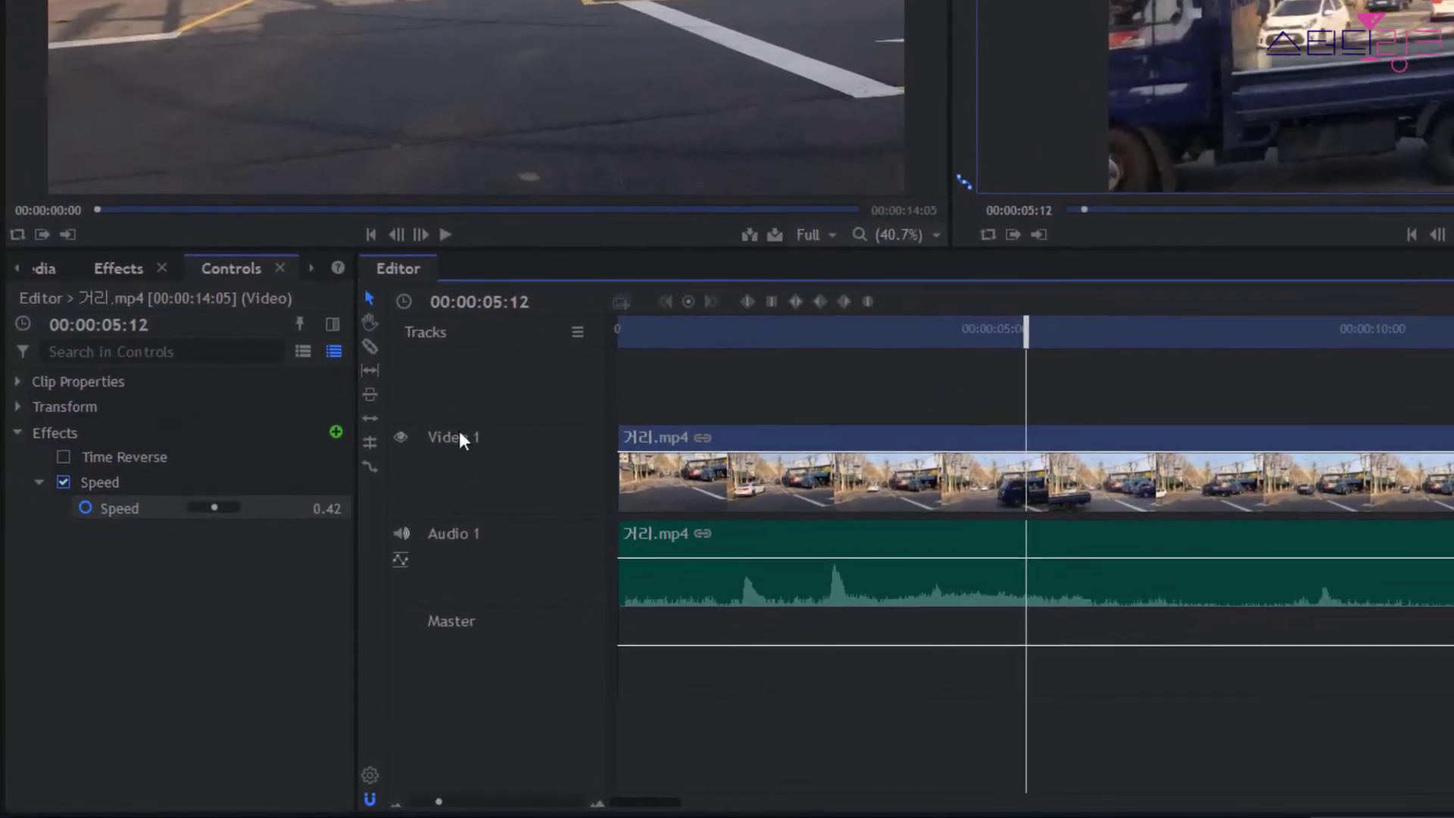
drag(1021, 341, 1049, 340)
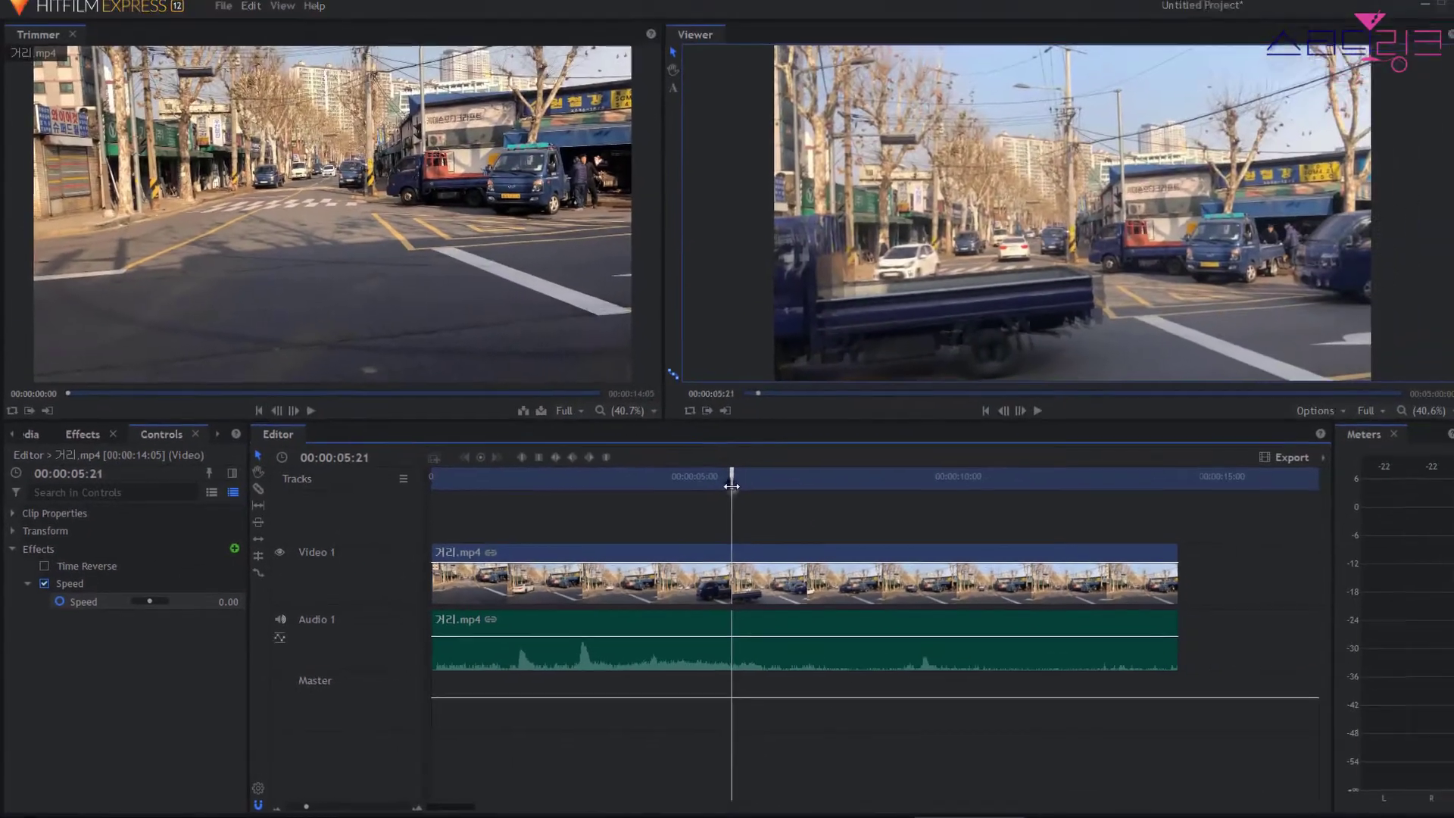
Remove the zero-speed keyframe at 00:00:05:20 and scrub back around the remaining keyframe at 00:00:05:01.
click(721, 486)
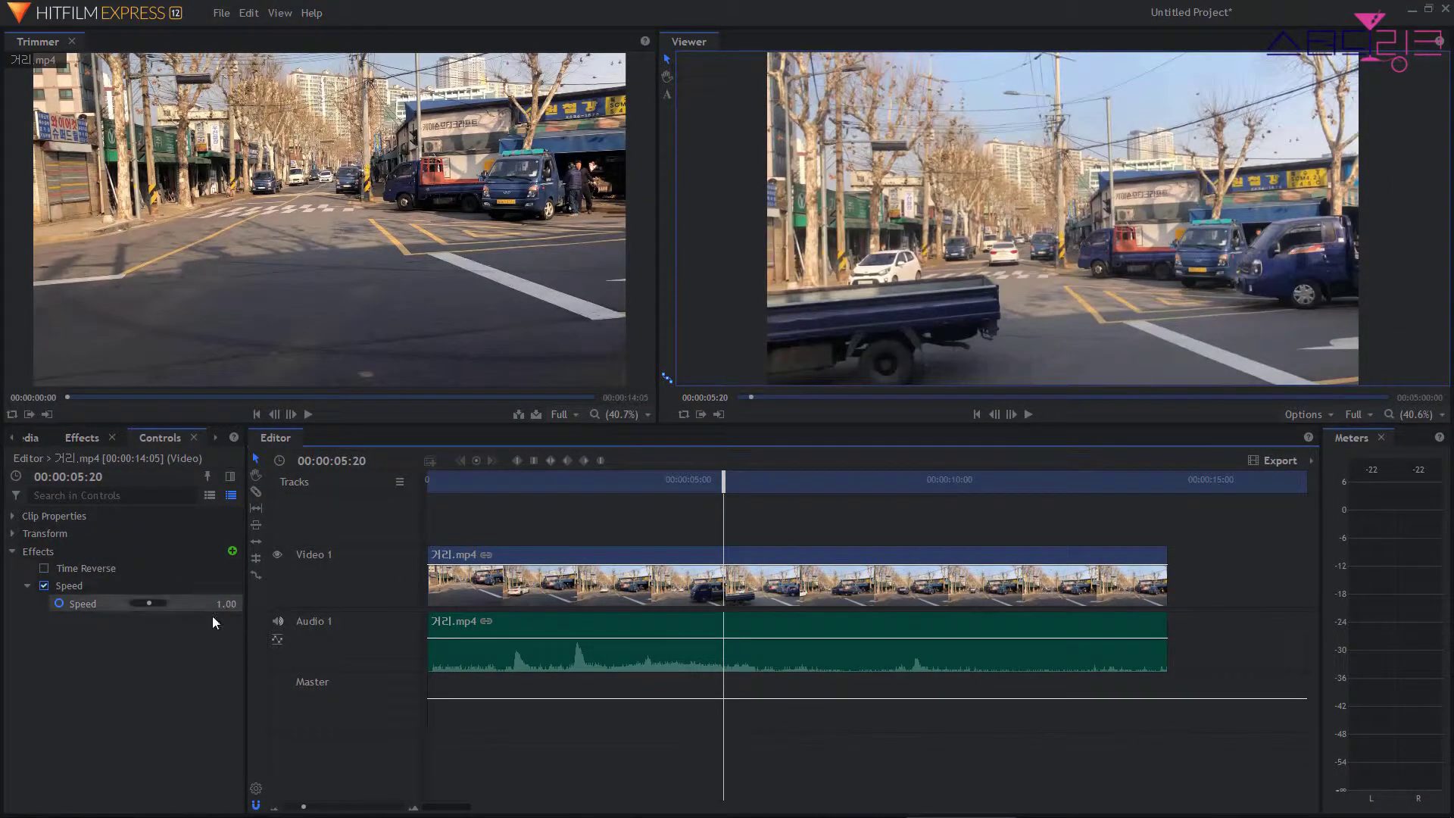
drag(721, 490, 685, 494)
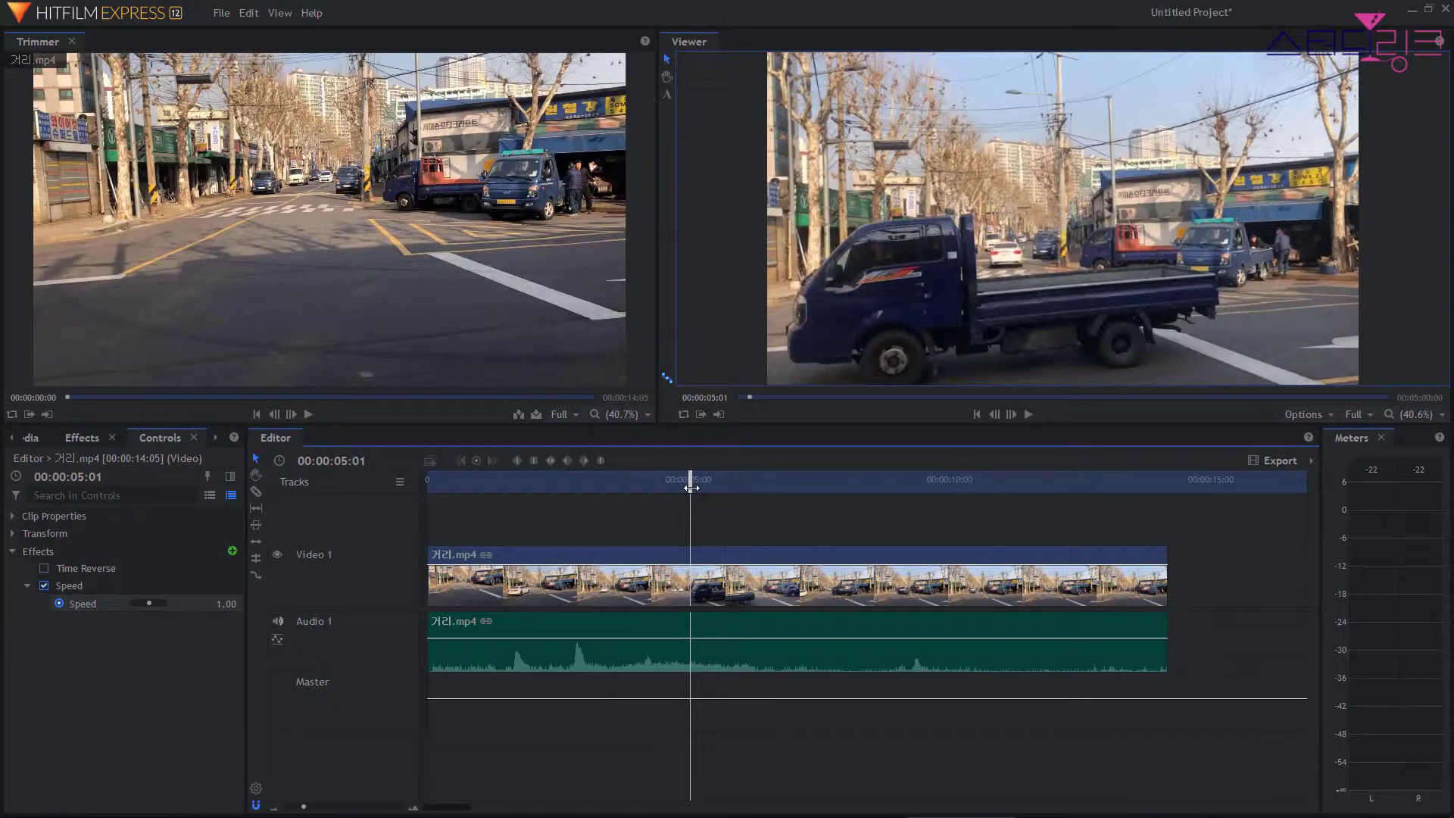
click(799, 434)
drag(729, 469, 732, 470)
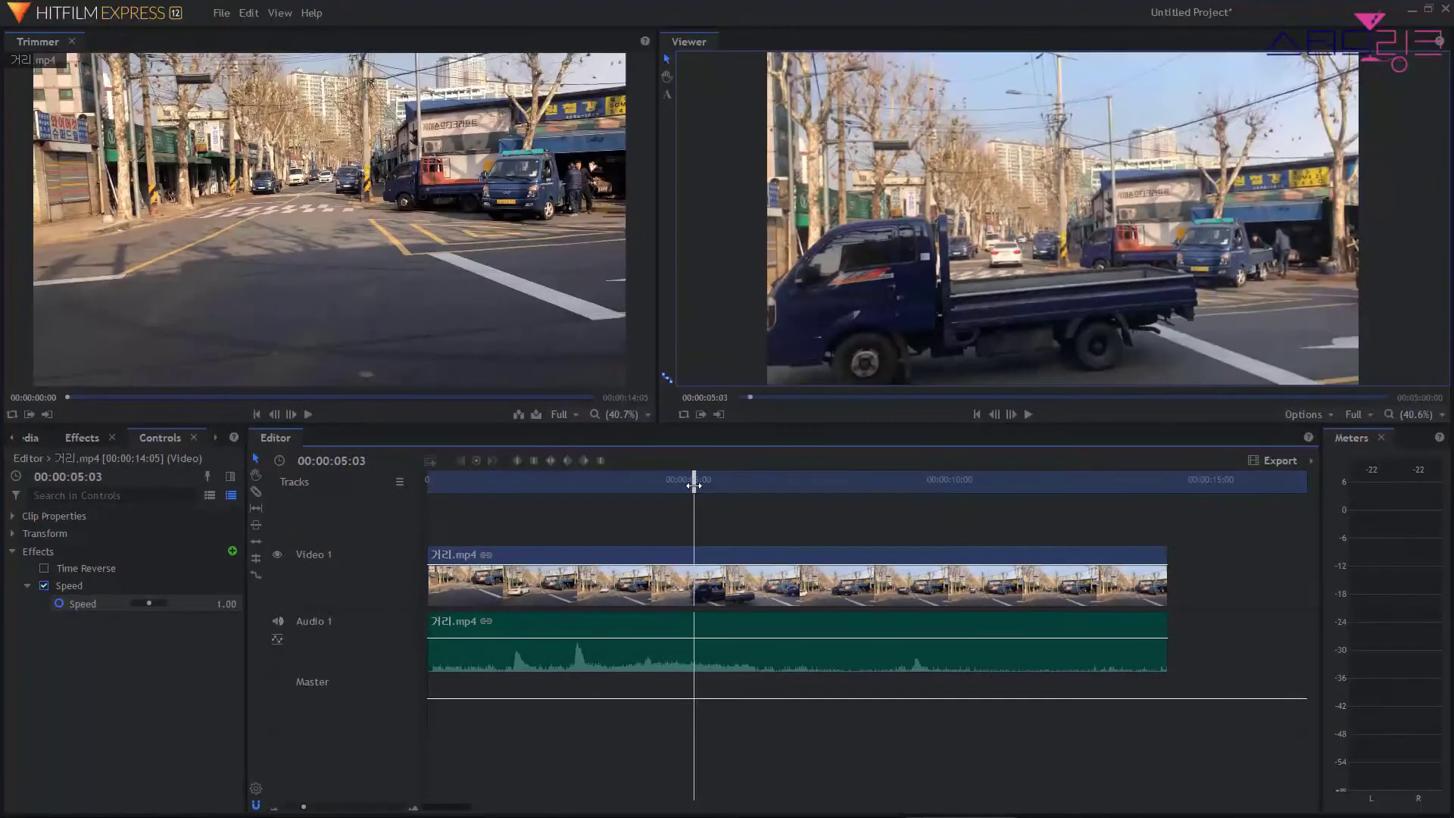
Add a Speed keyframe with value -1 at 00:00:05:19.
drag(691, 486, 721, 488)
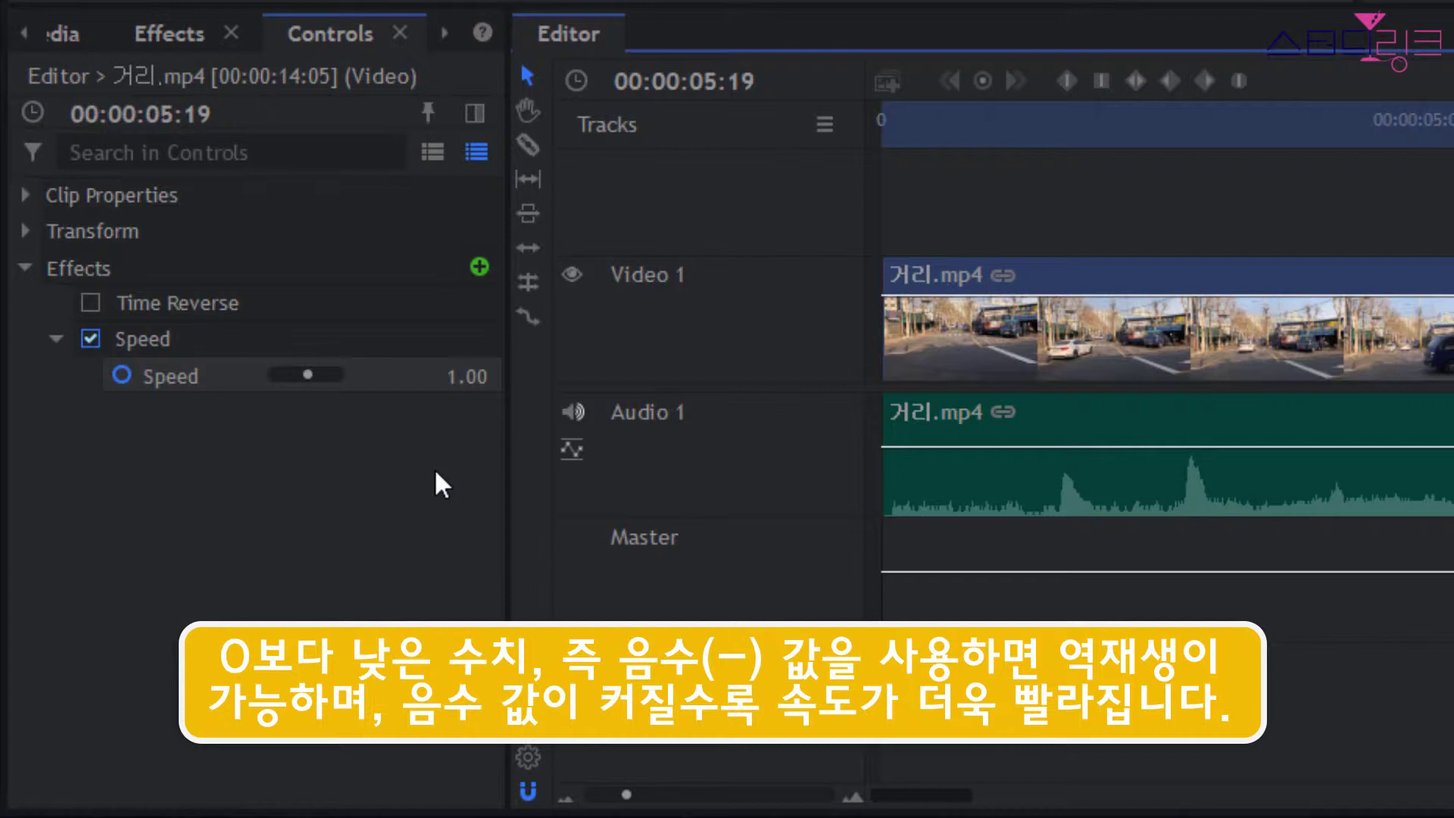
click(463, 377)
text(-1)
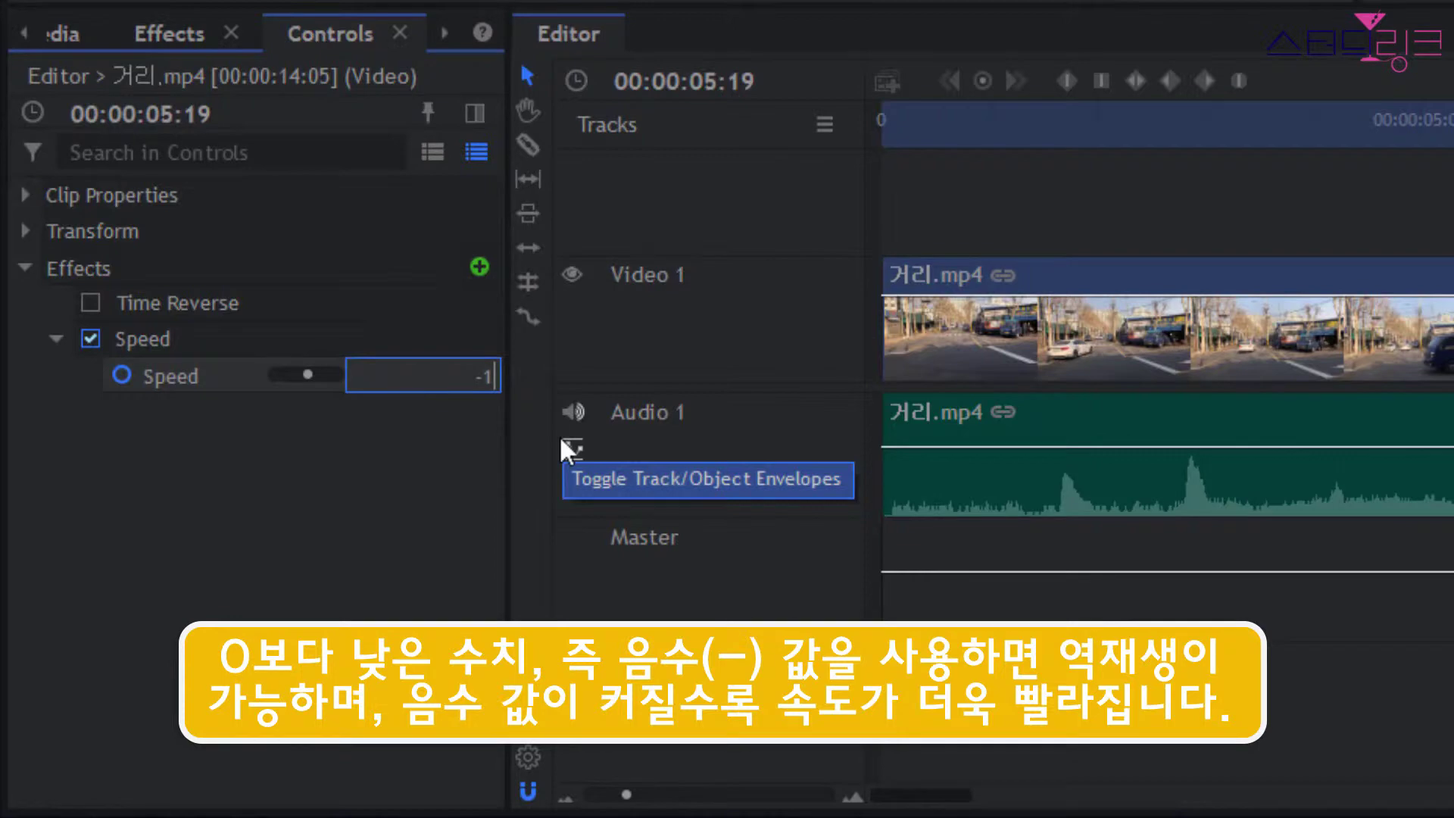
key(Return)
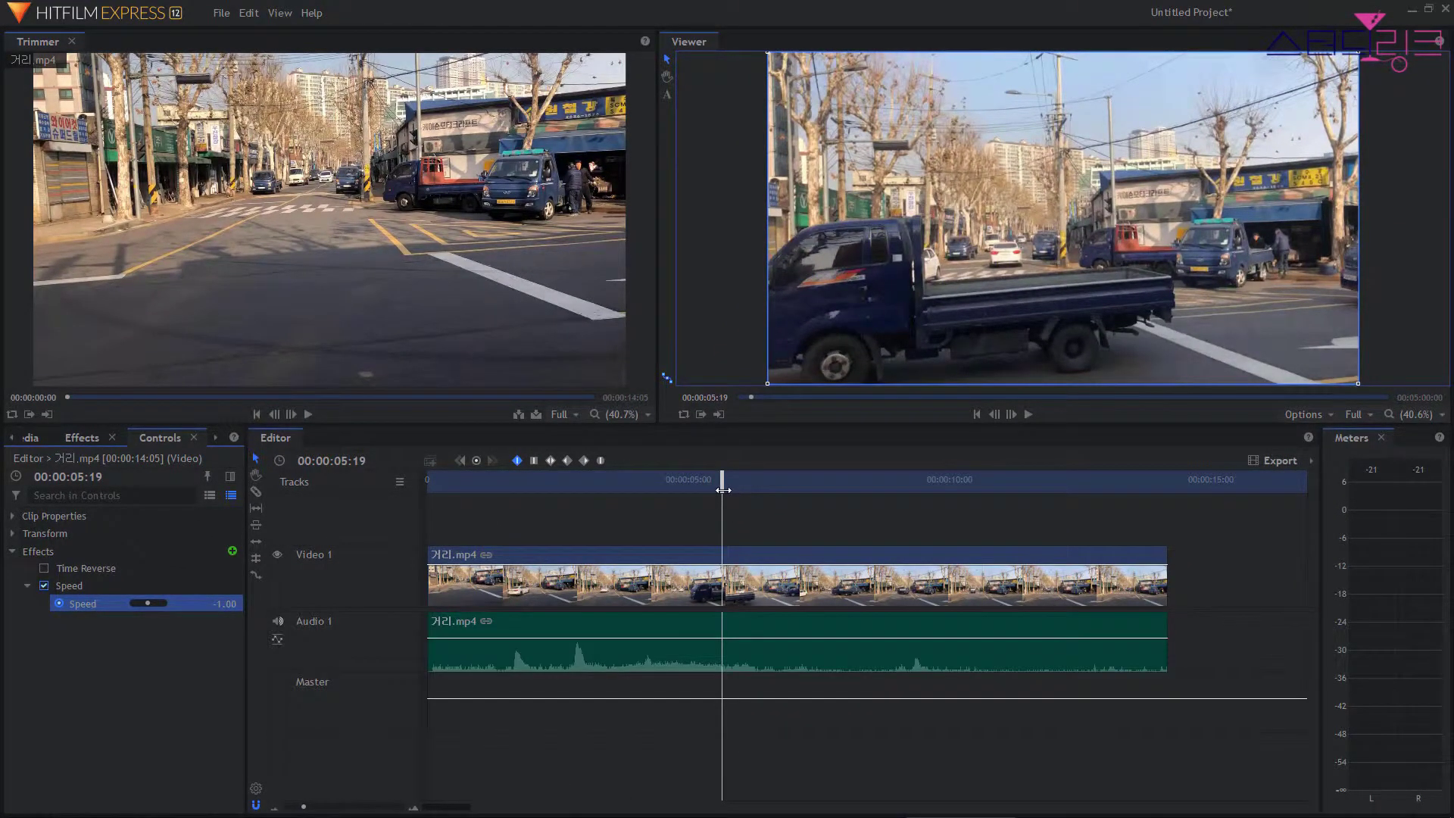
Scrub around the -1 Speed keyframe at 00:00:05:19 and undo that keyframe.
mouse_move(723, 490)
mouse_down()
mouse_move(766, 490)
mouse_move(734, 490)
mouse_move(747, 490)
mouse_up()
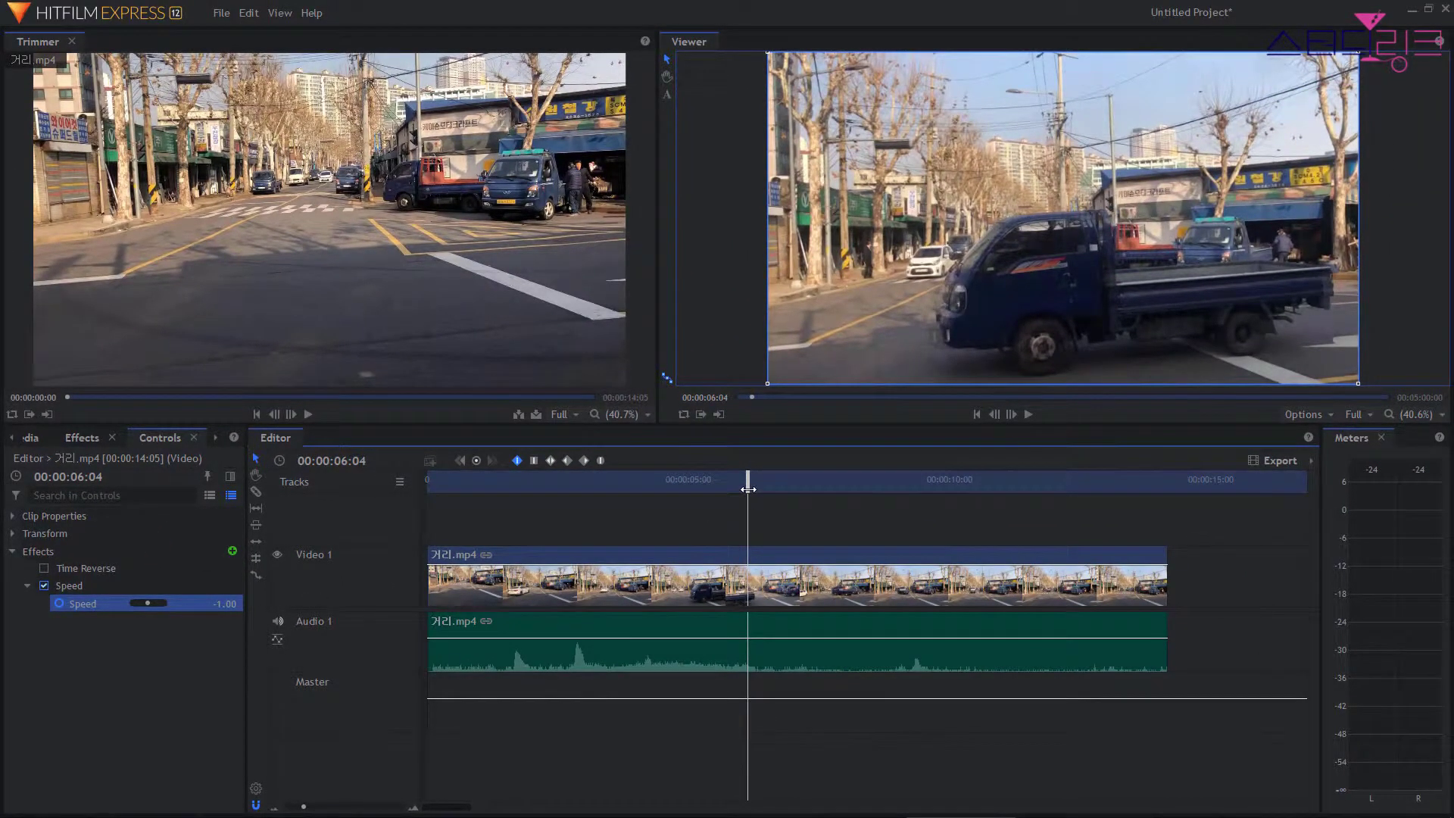
drag(748, 489, 732, 491)
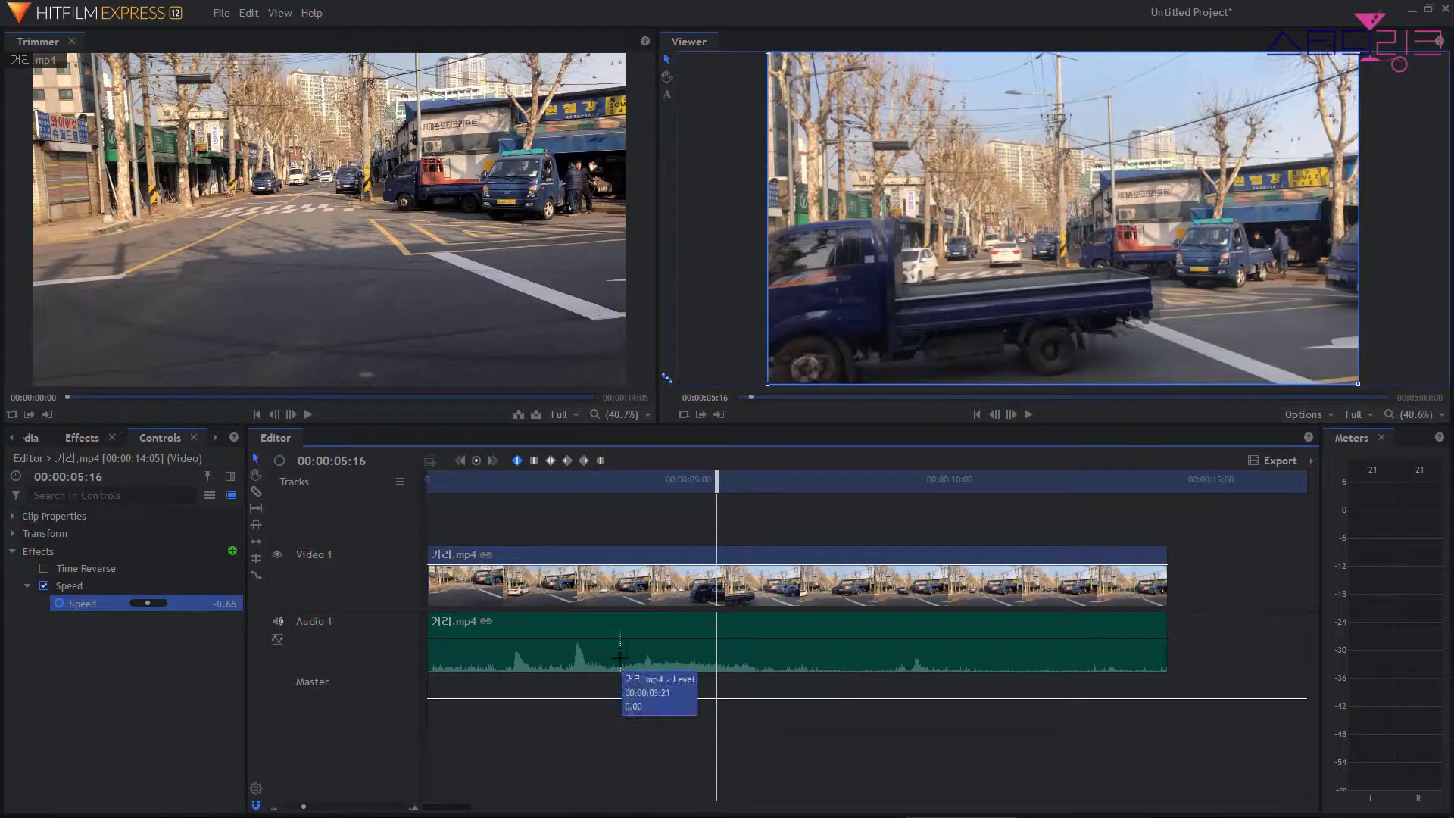
key(ctrl+z)
Add a Speed keyframe with value -3 at 00:00:05:10.
mouse_move(716, 487)
mouse_down()
mouse_move(688, 487)
mouse_move(705, 485)
mouse_up()
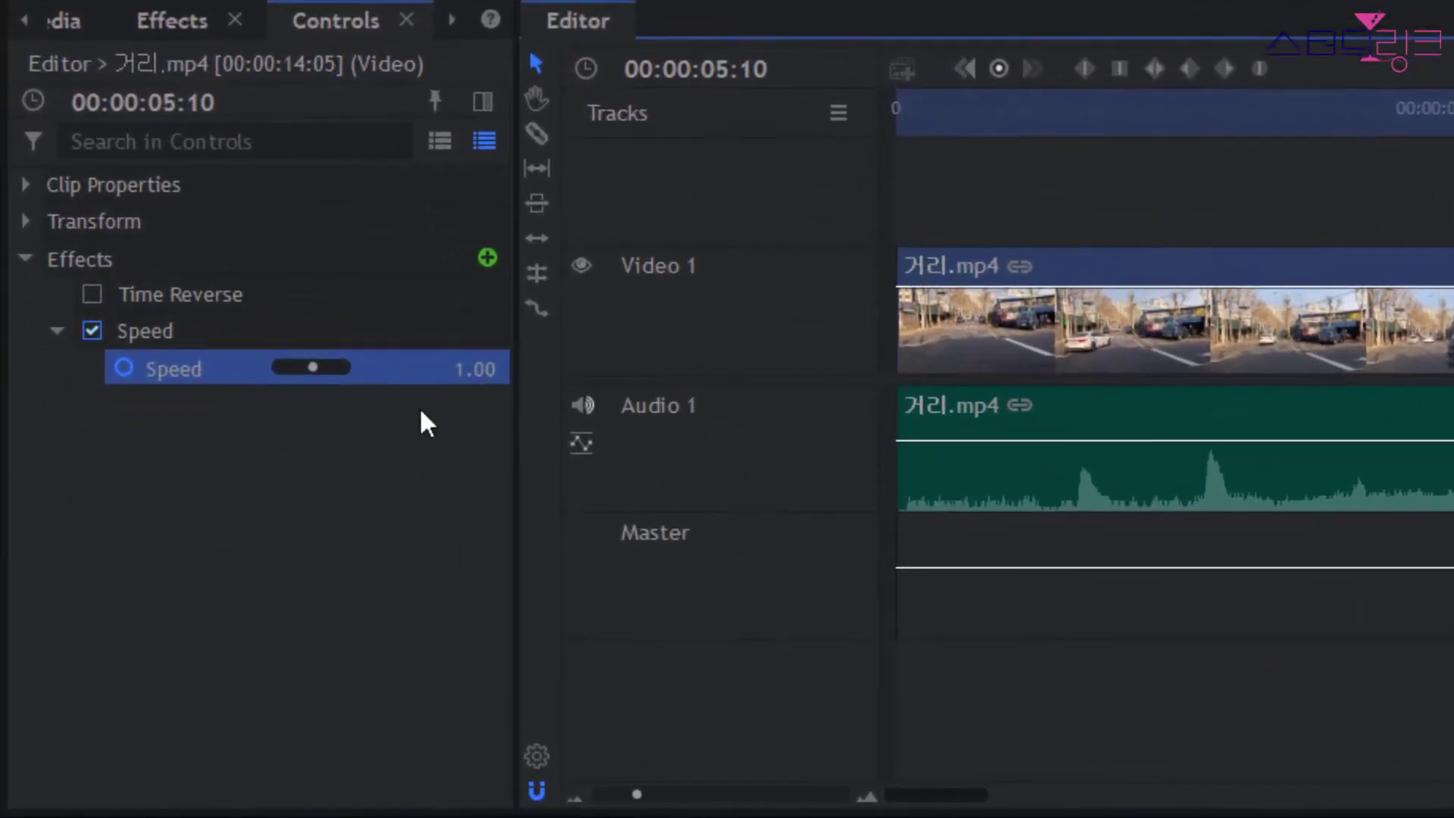
click(336, 488)
text(-)
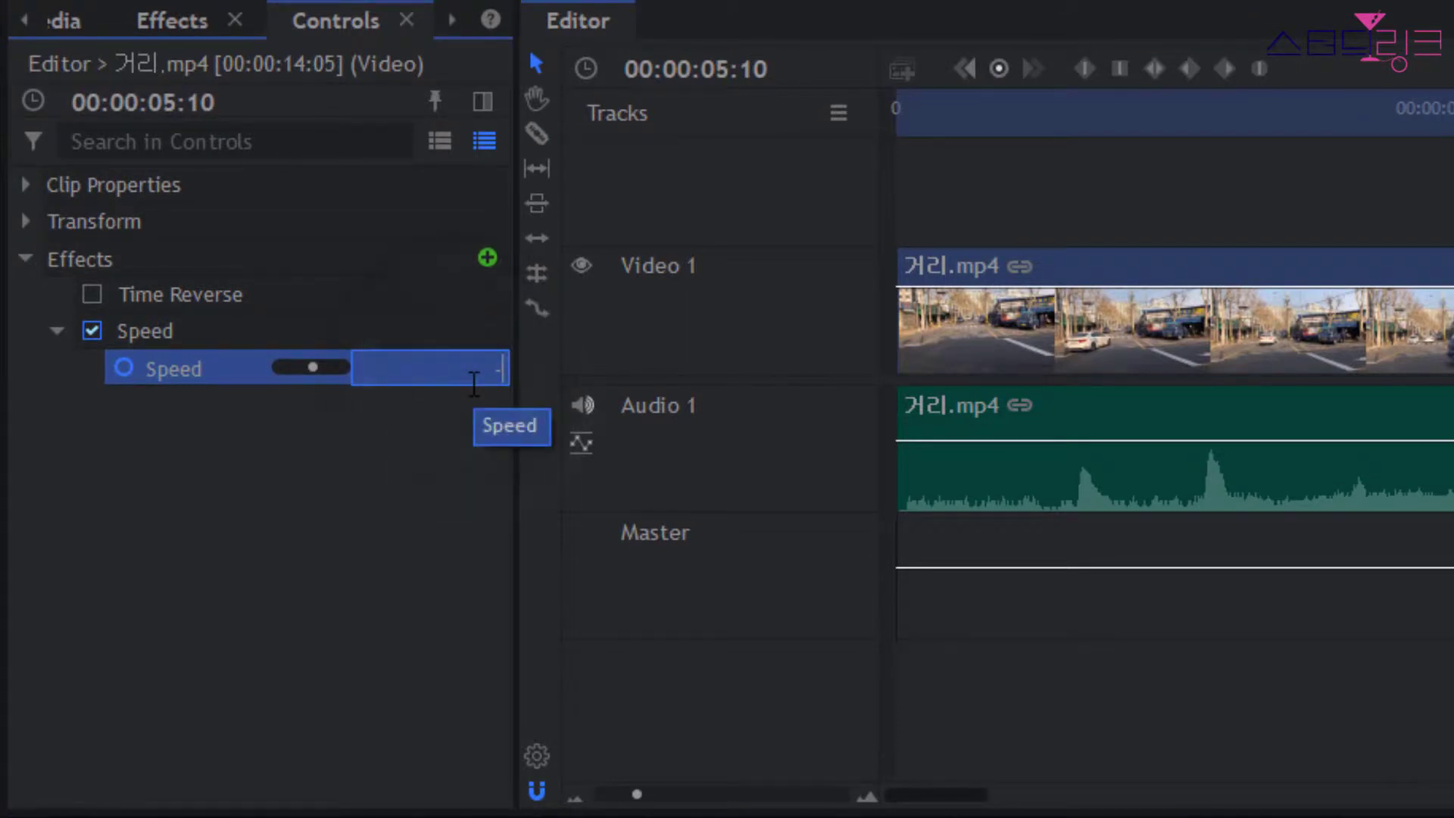
text(3)
key(Return)
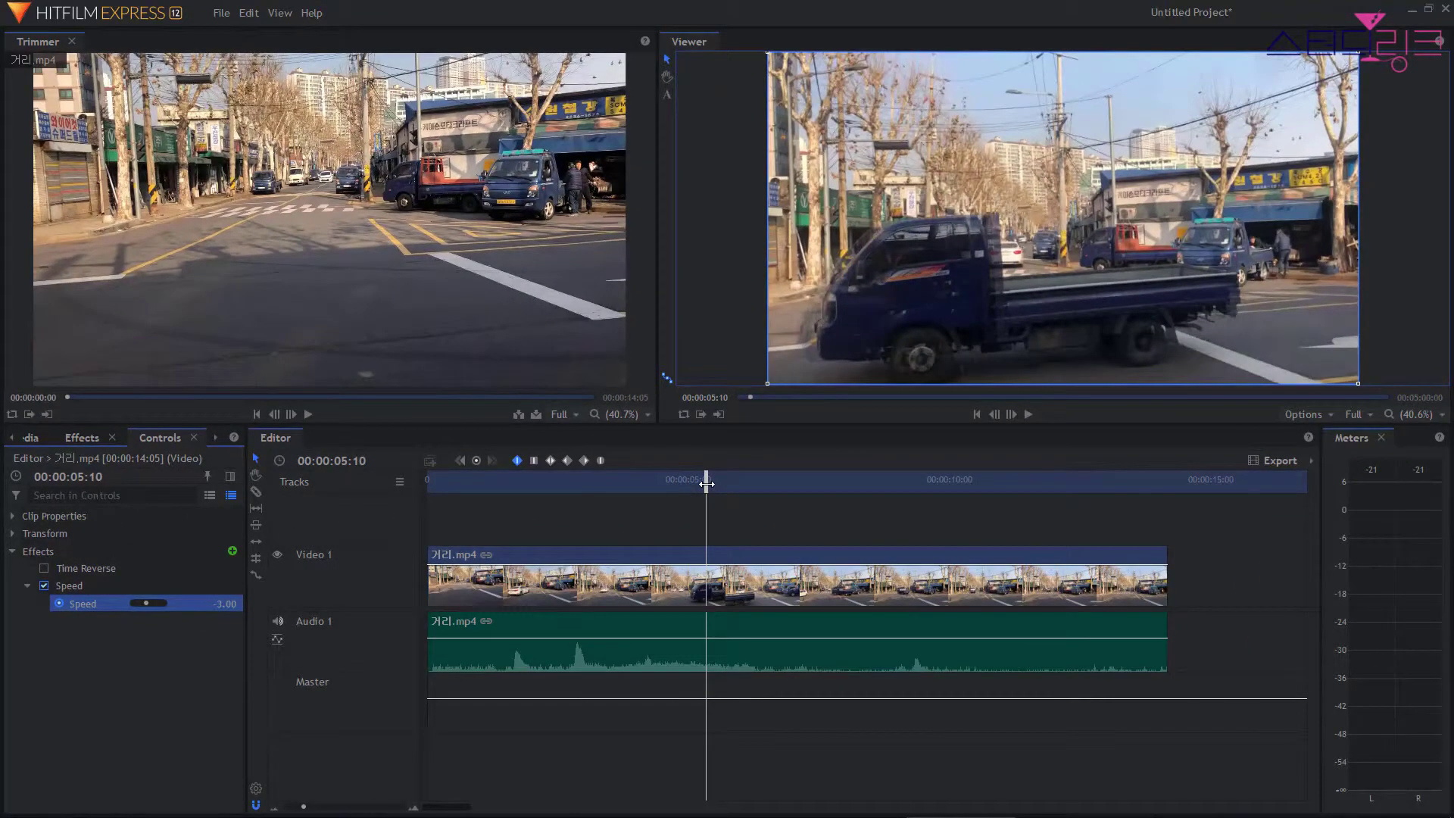
Play the clip from 00:00:04:15 past the -3 Speed keyframe to check the truck's reverse motion.
drag(722, 475, 677, 475)
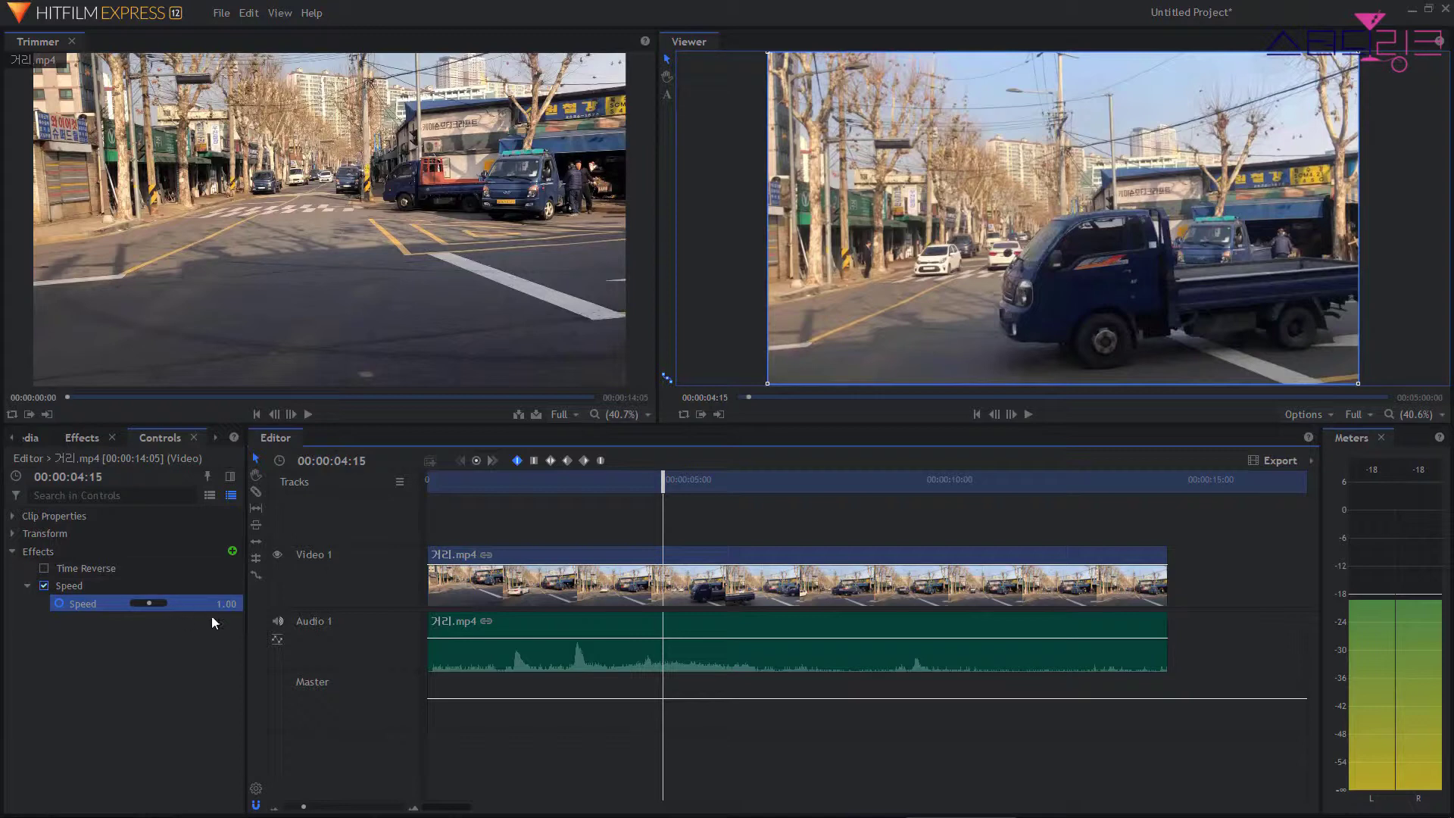
click(1028, 413)
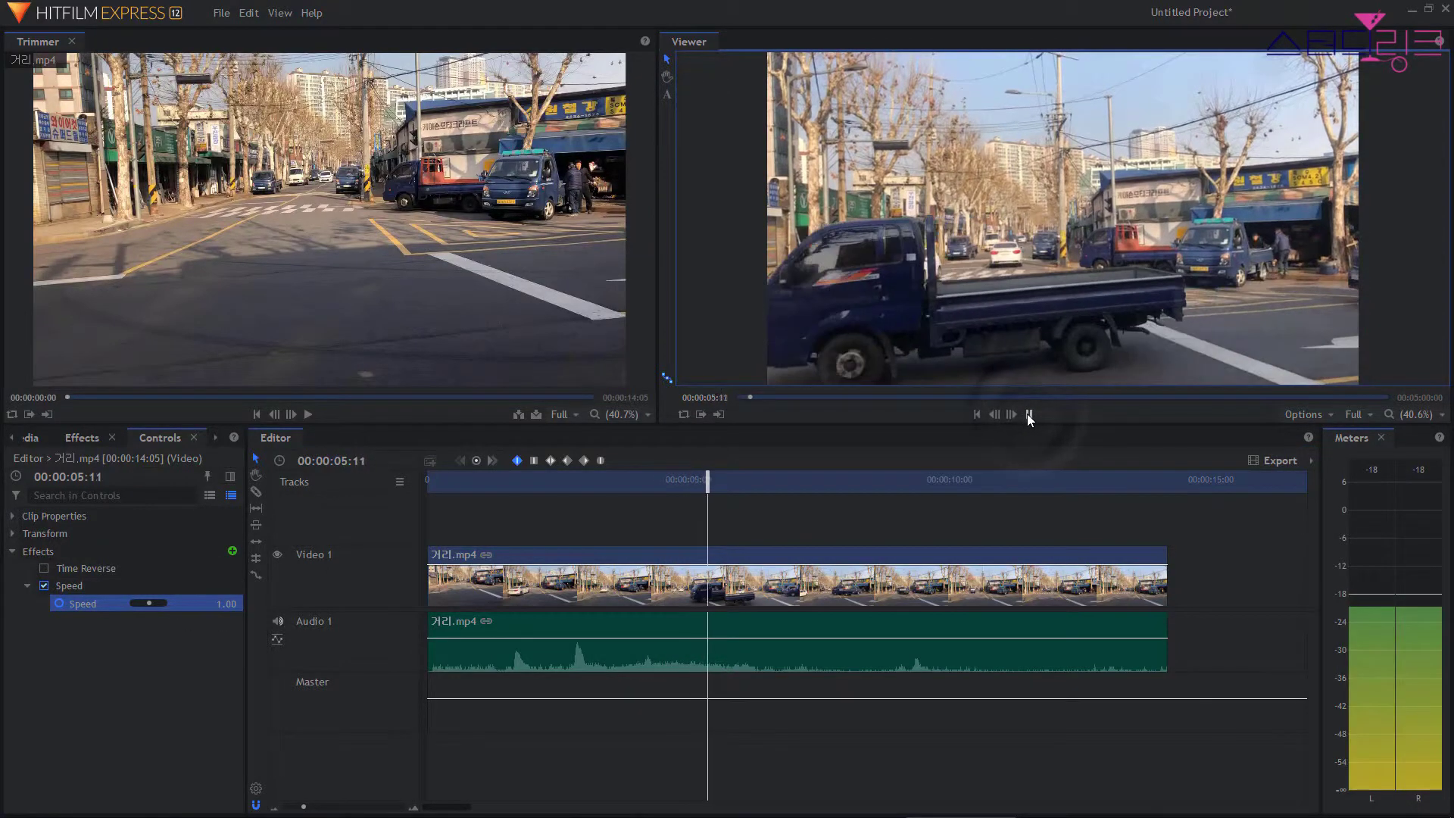
click(1028, 415)
Add a Speed keyframe with value 1 at 00:00:05:25.
drag(755, 480, 732, 513)
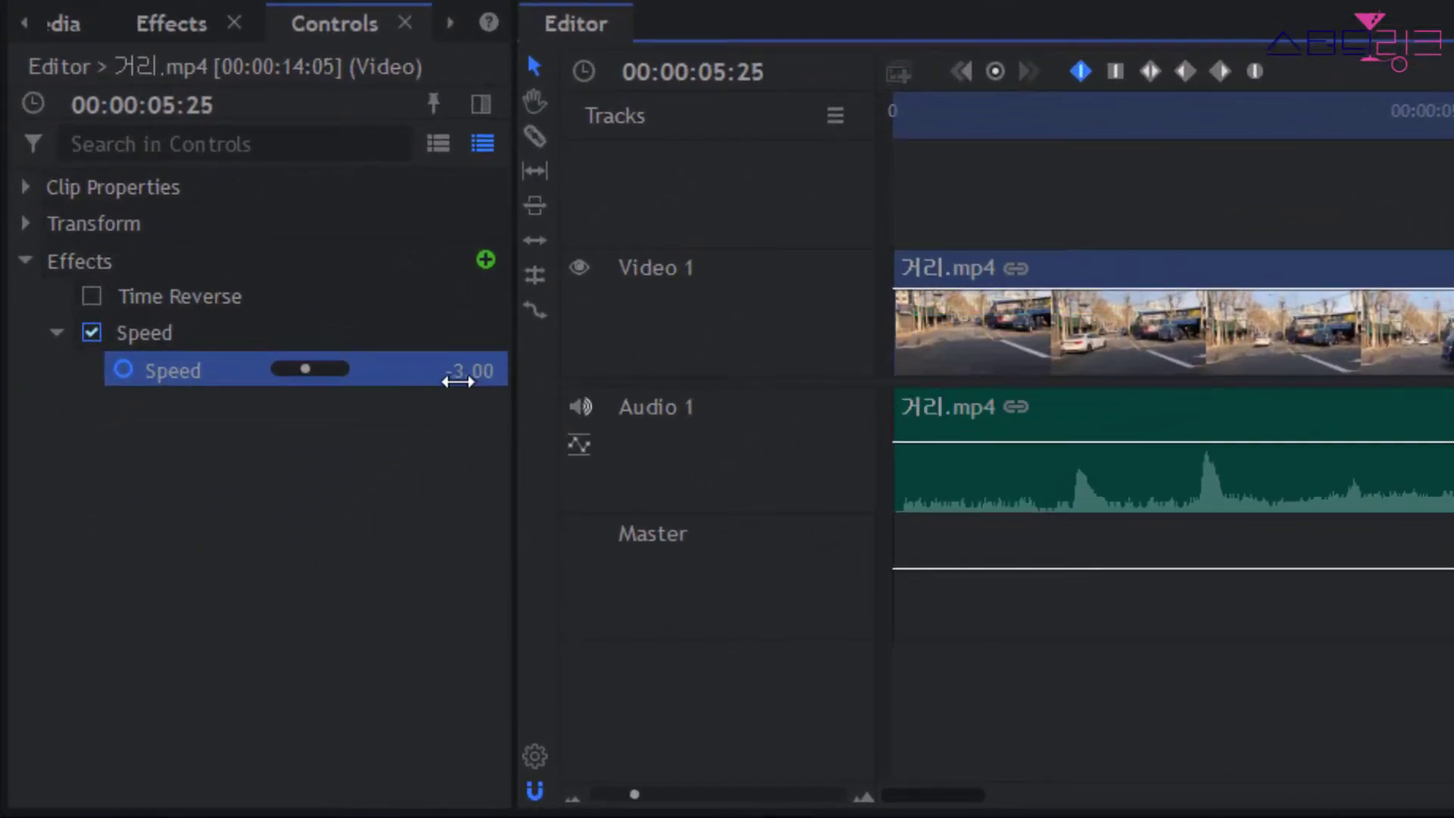
click(465, 381)
text(1)
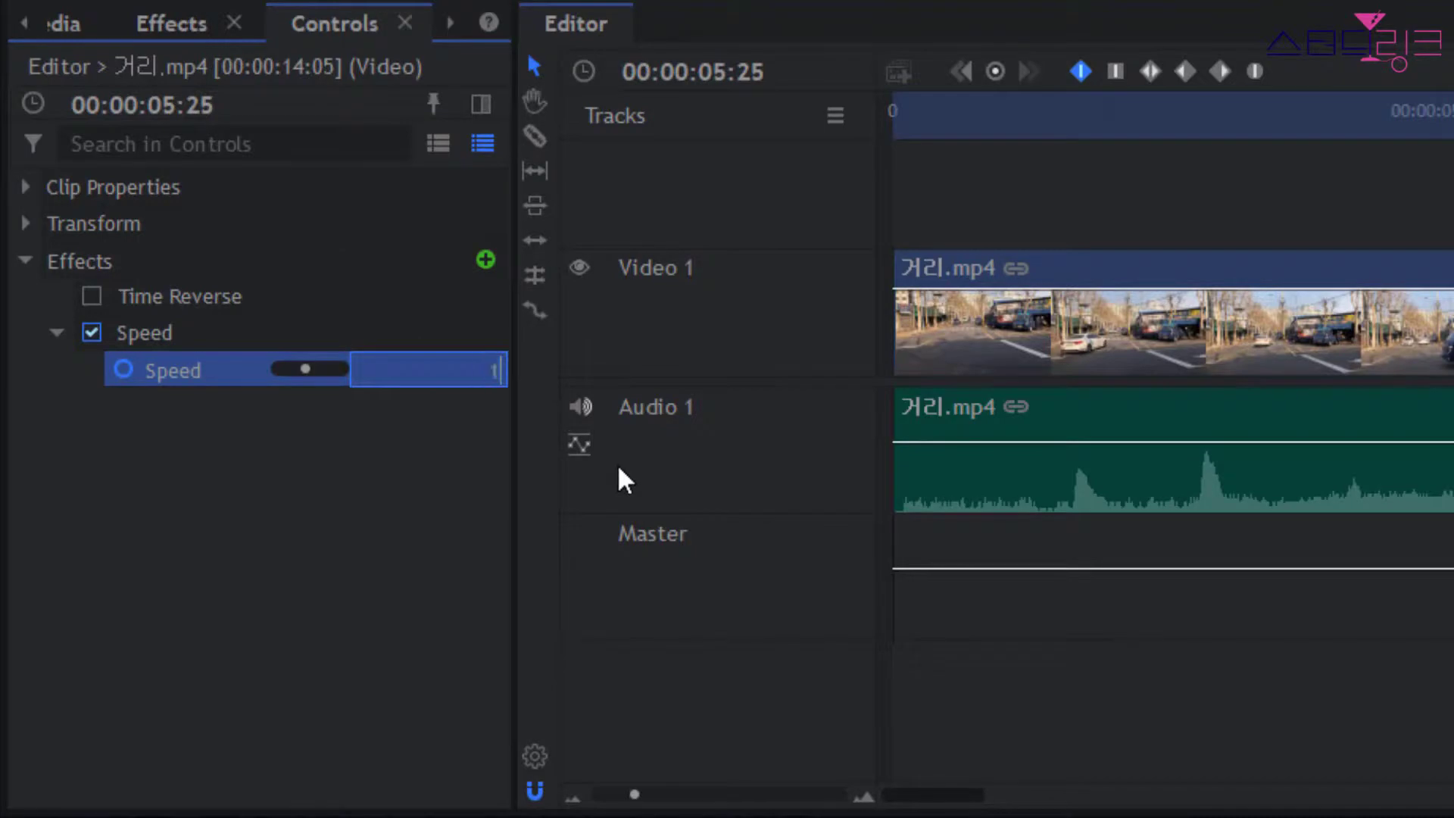
key(Return)
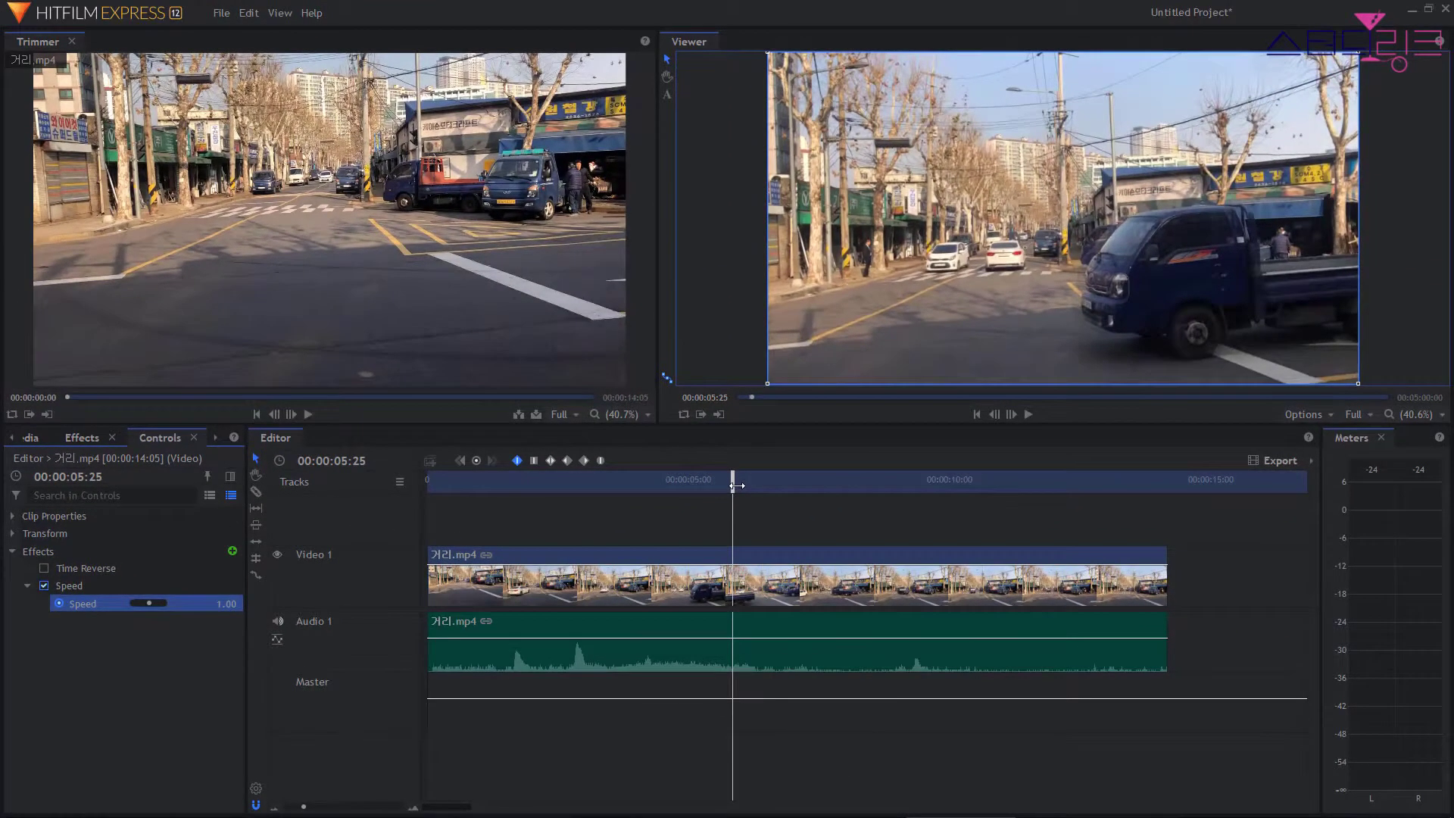
Play the clip repeatedly from just before the Speed keyframes to check the truck's forward, backward and forward motion.
click(1029, 414)
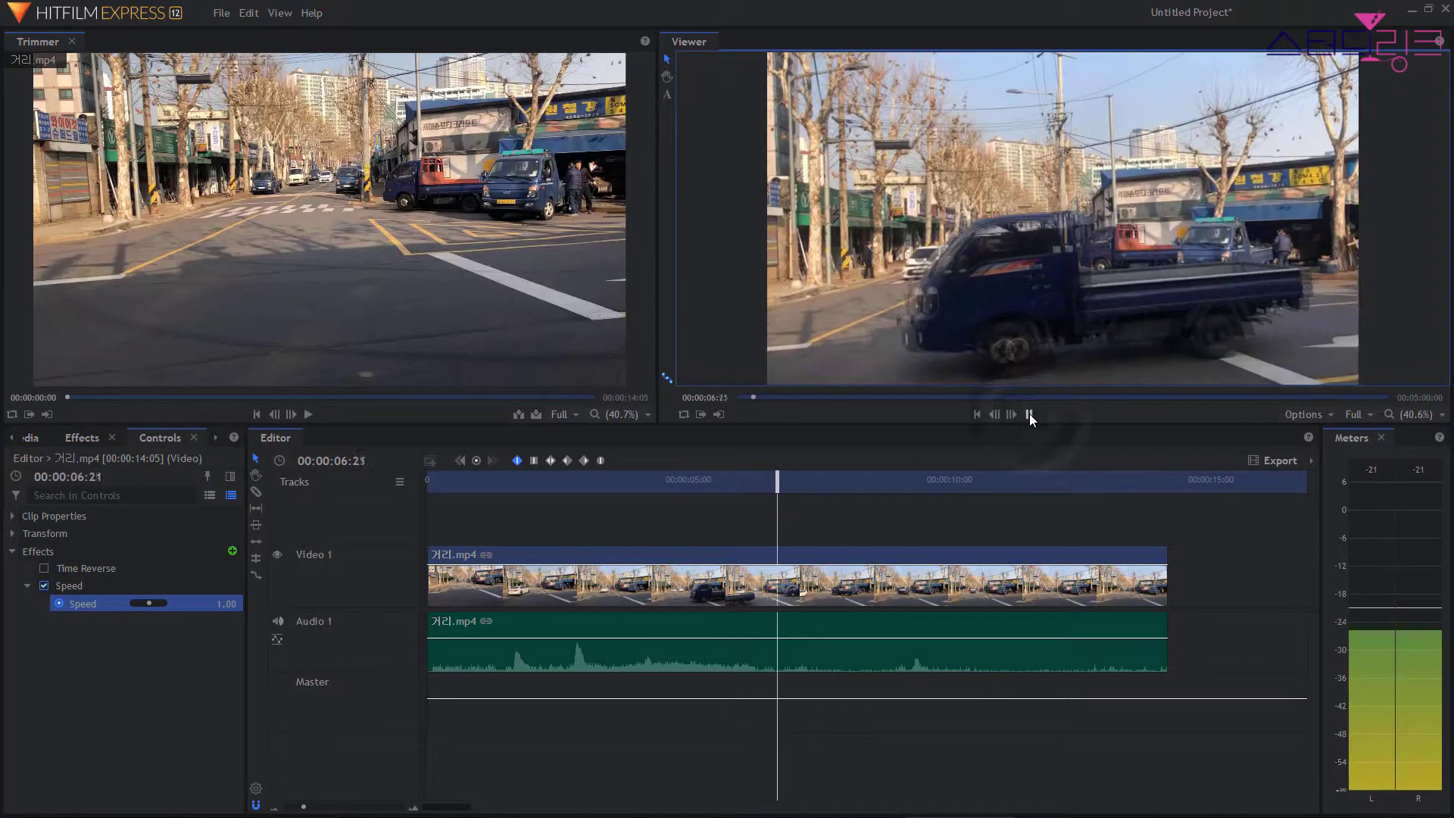
drag(778, 484, 670, 489)
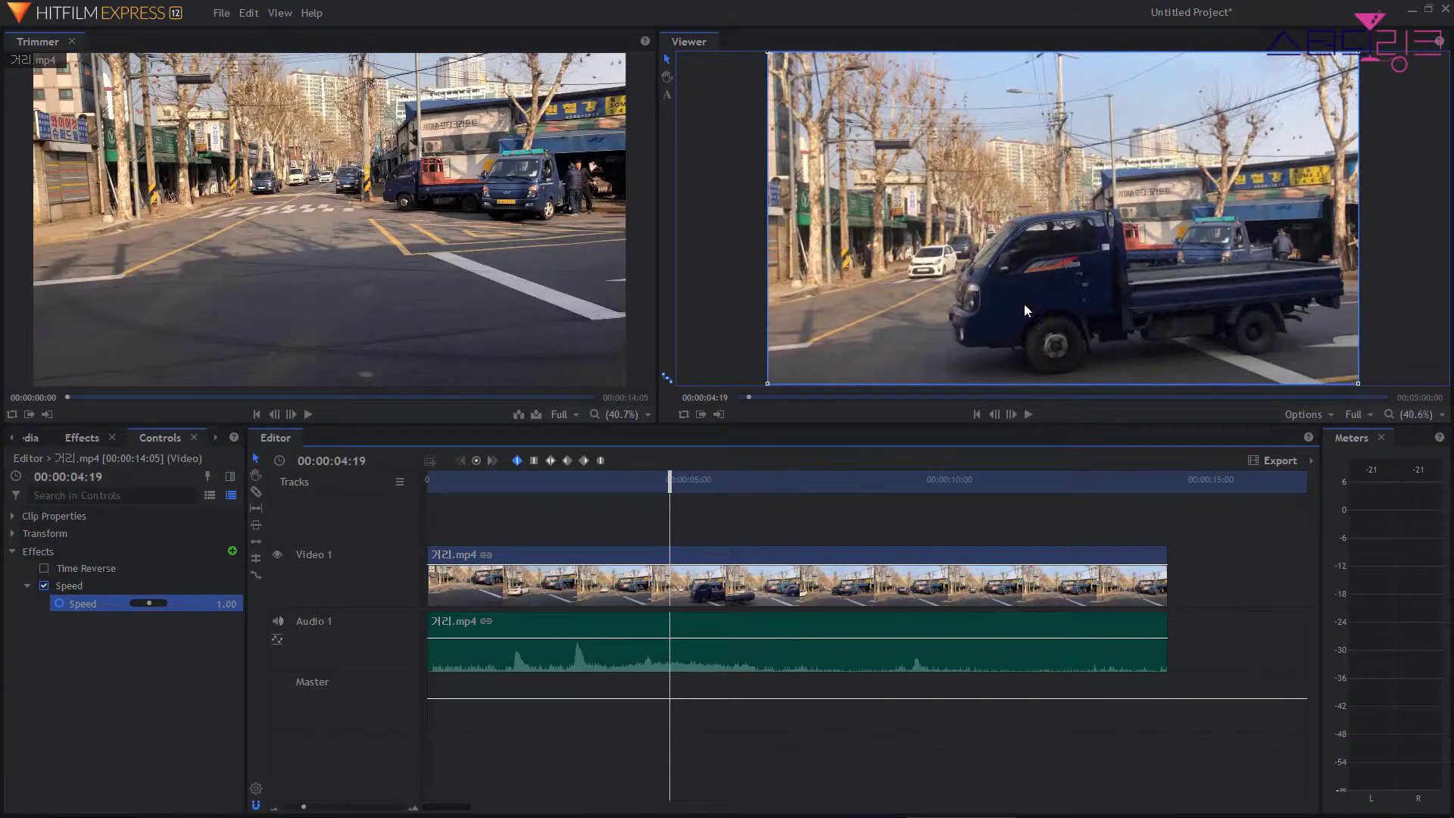
click(1028, 415)
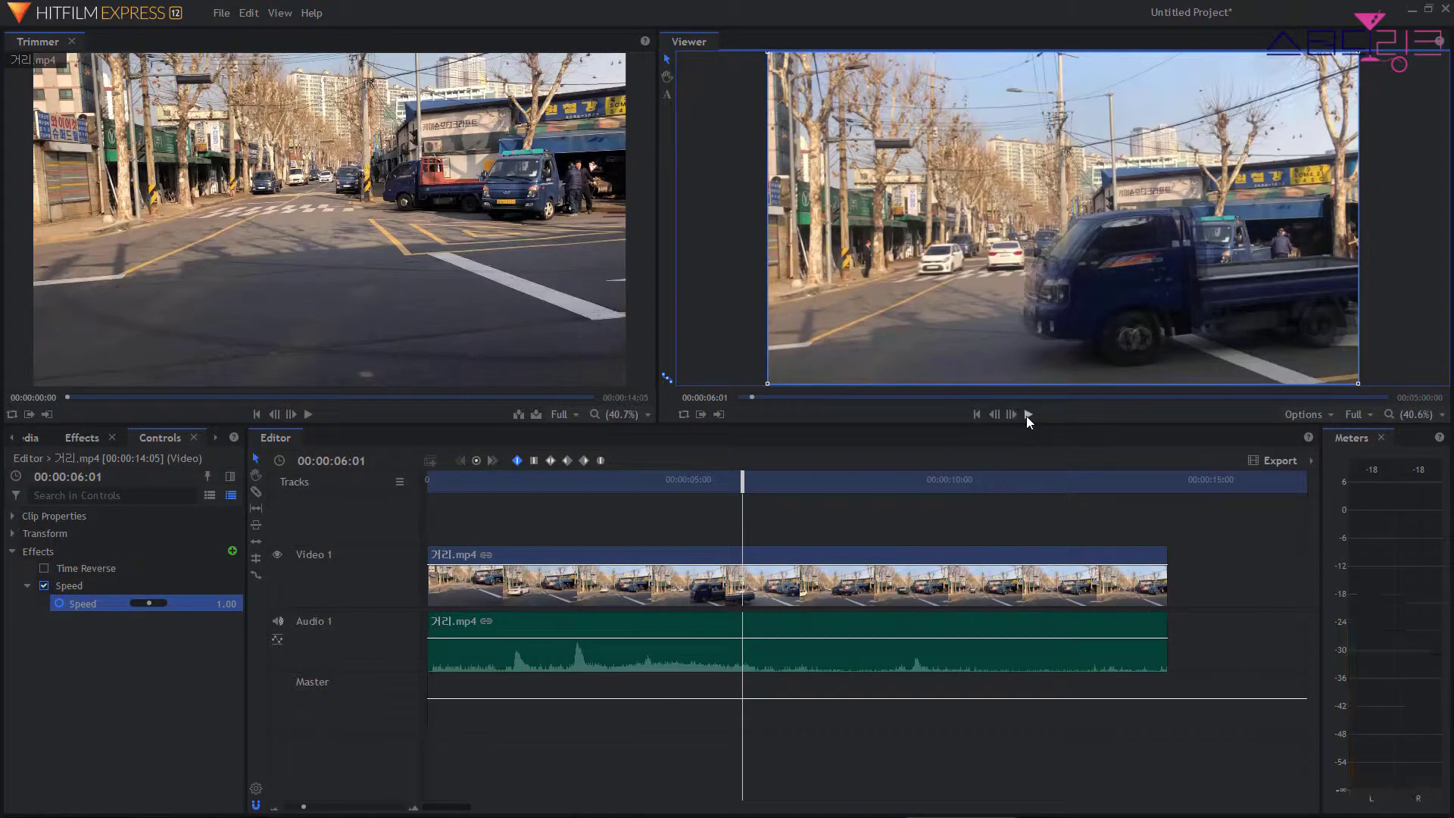
click(1027, 415)
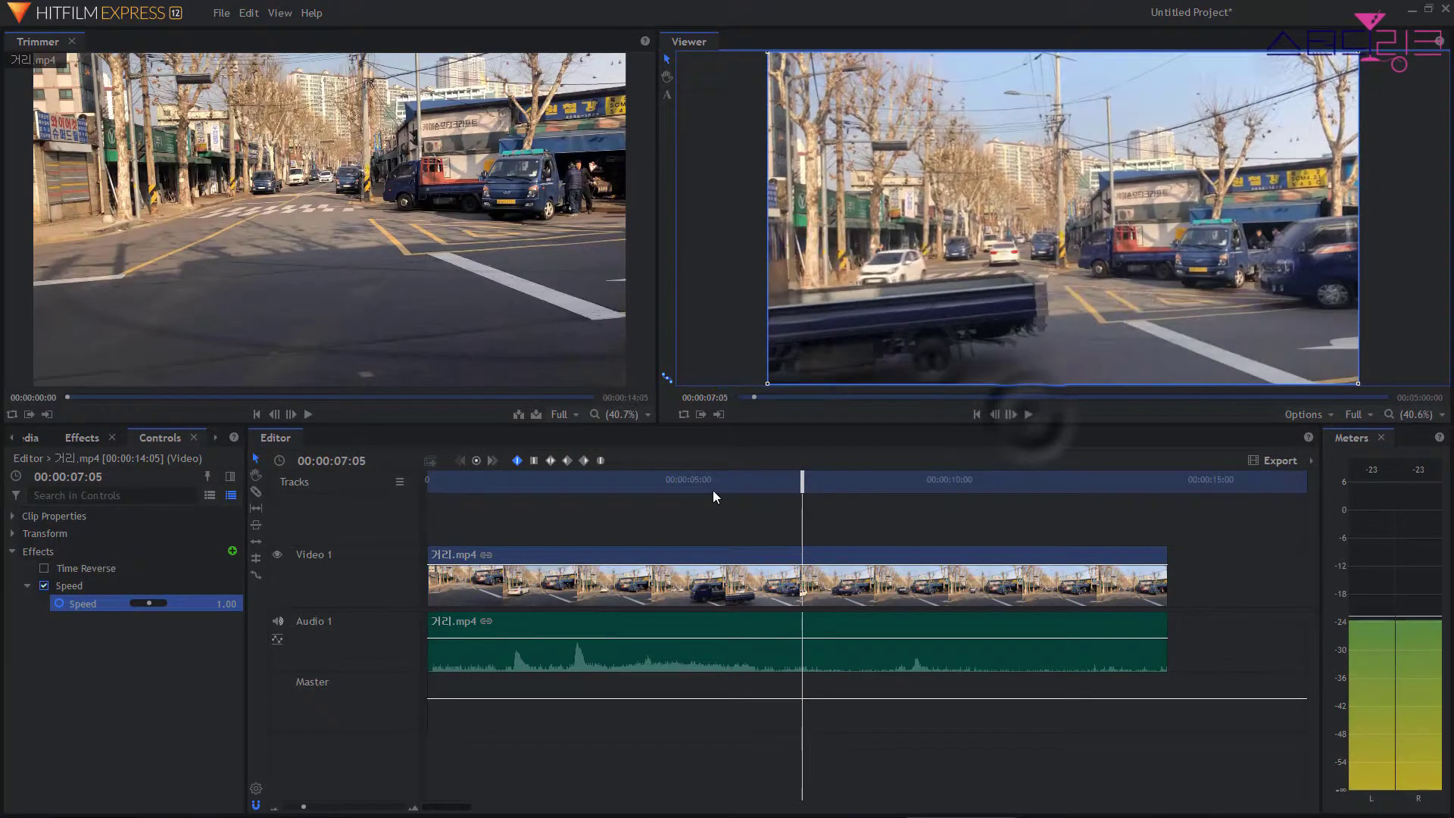
click(666, 484)
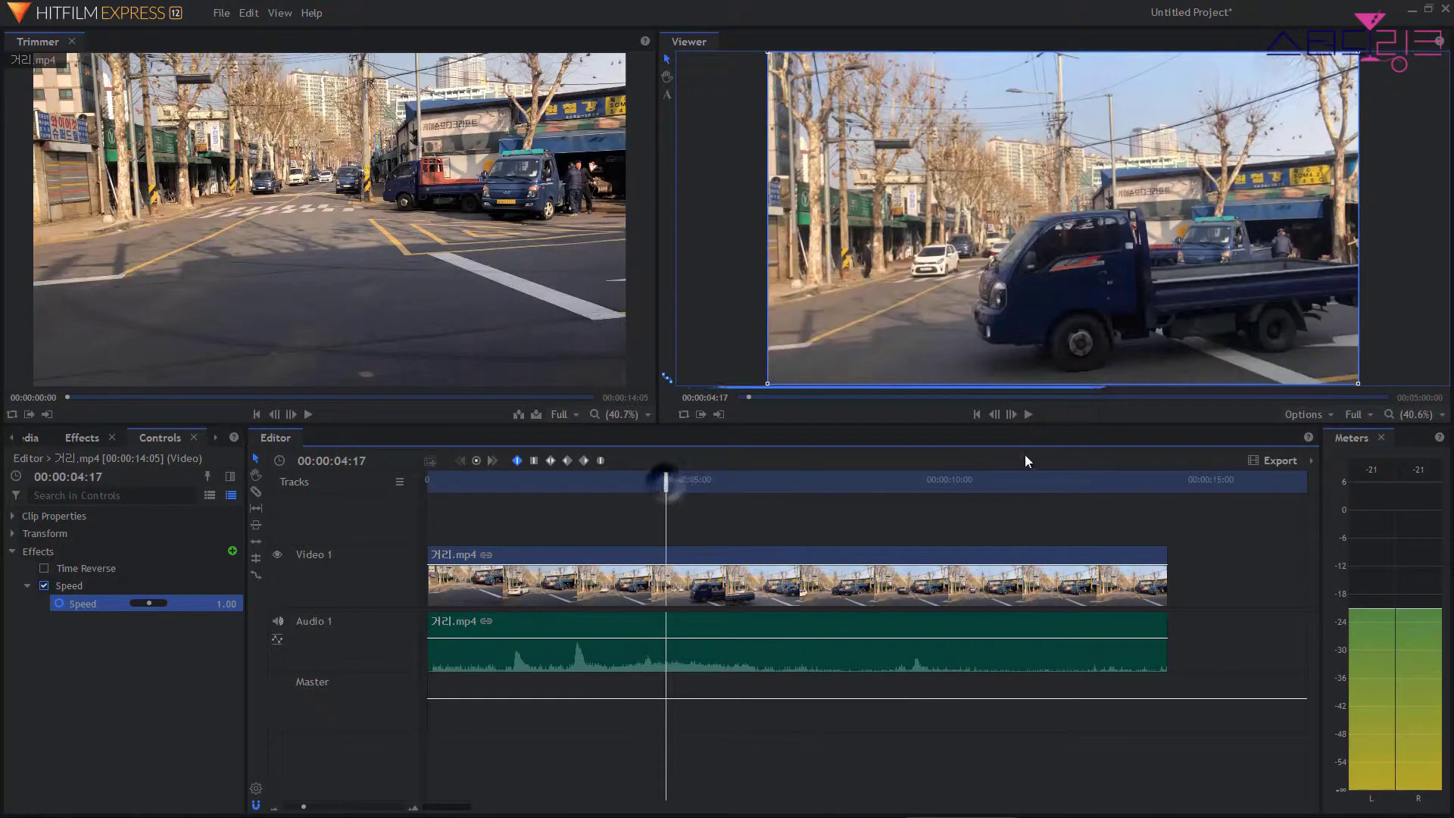
click(1030, 415)
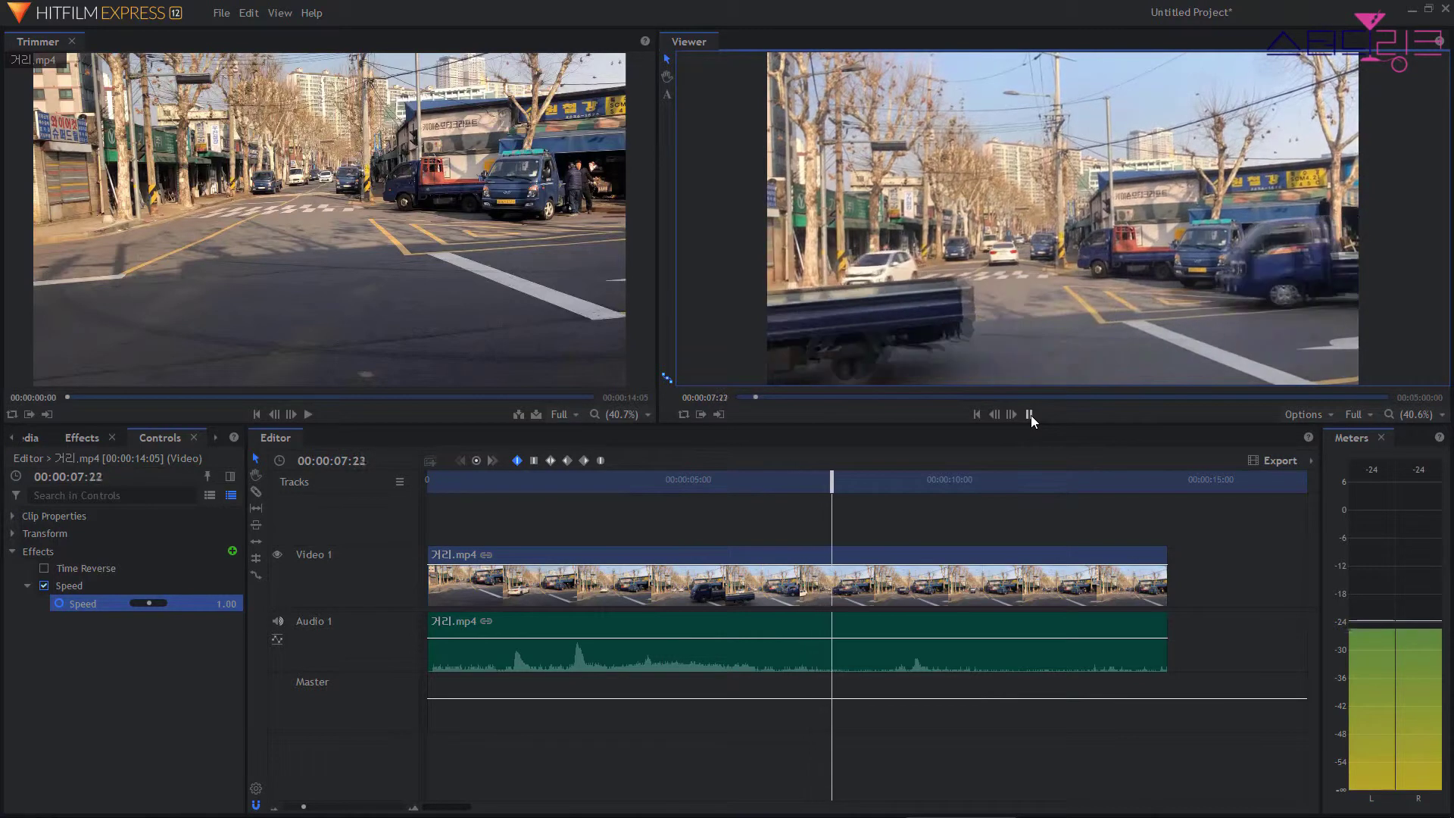
click(1029, 415)
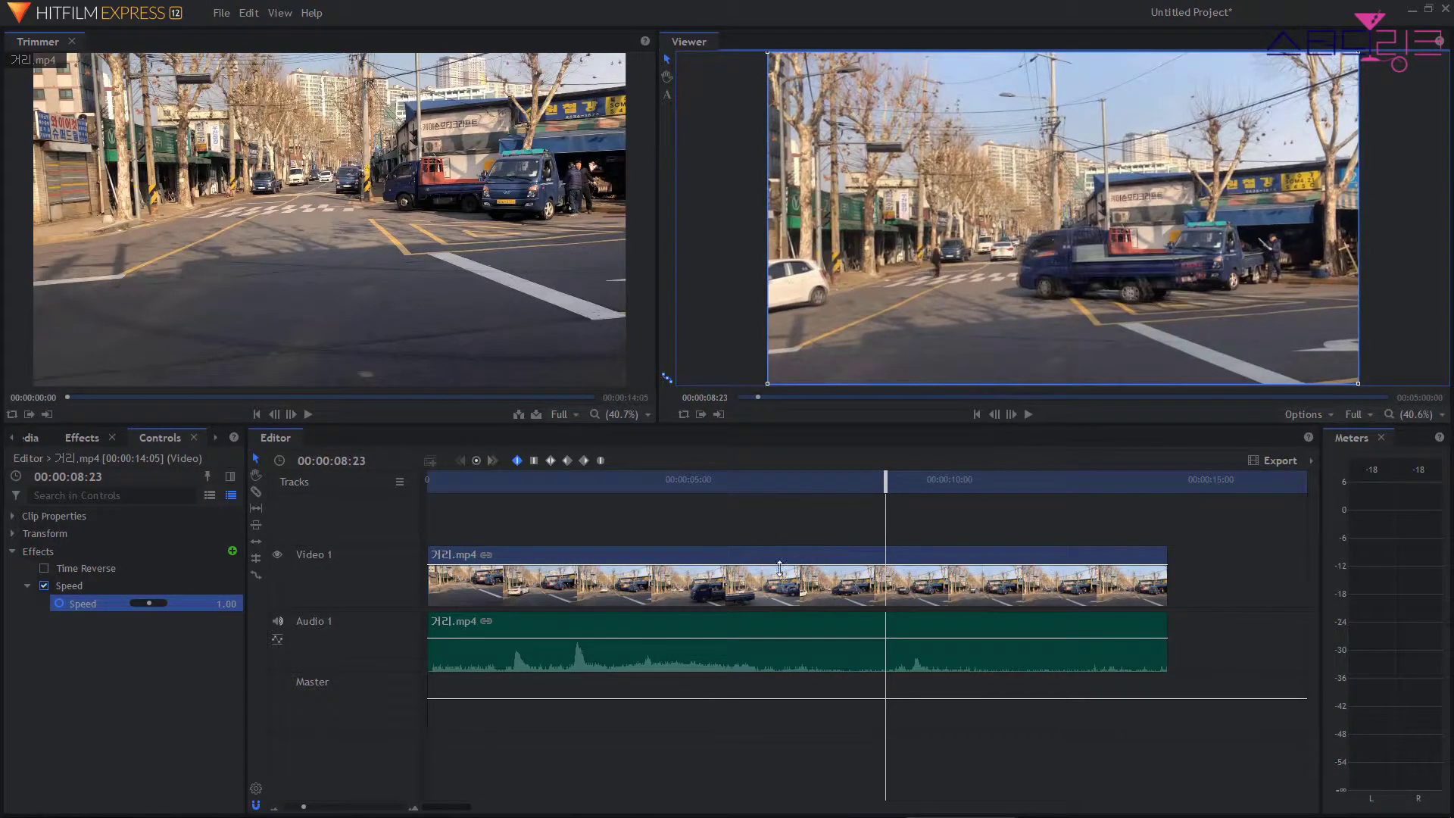
Delete the Speed and Time Reverse effects from the 거리.mp4 video clip.
drag(885, 504, 716, 511)
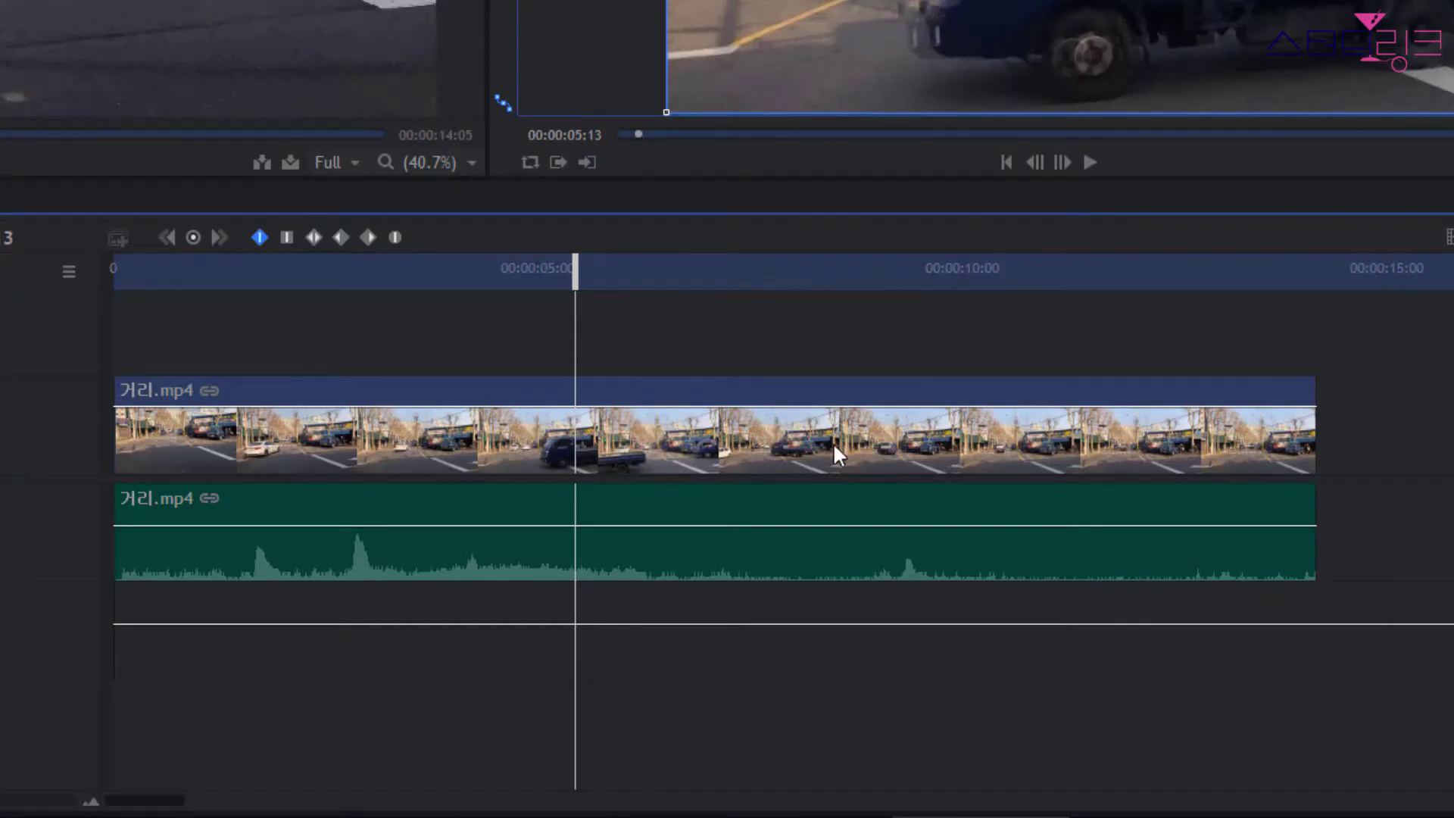
click(833, 442)
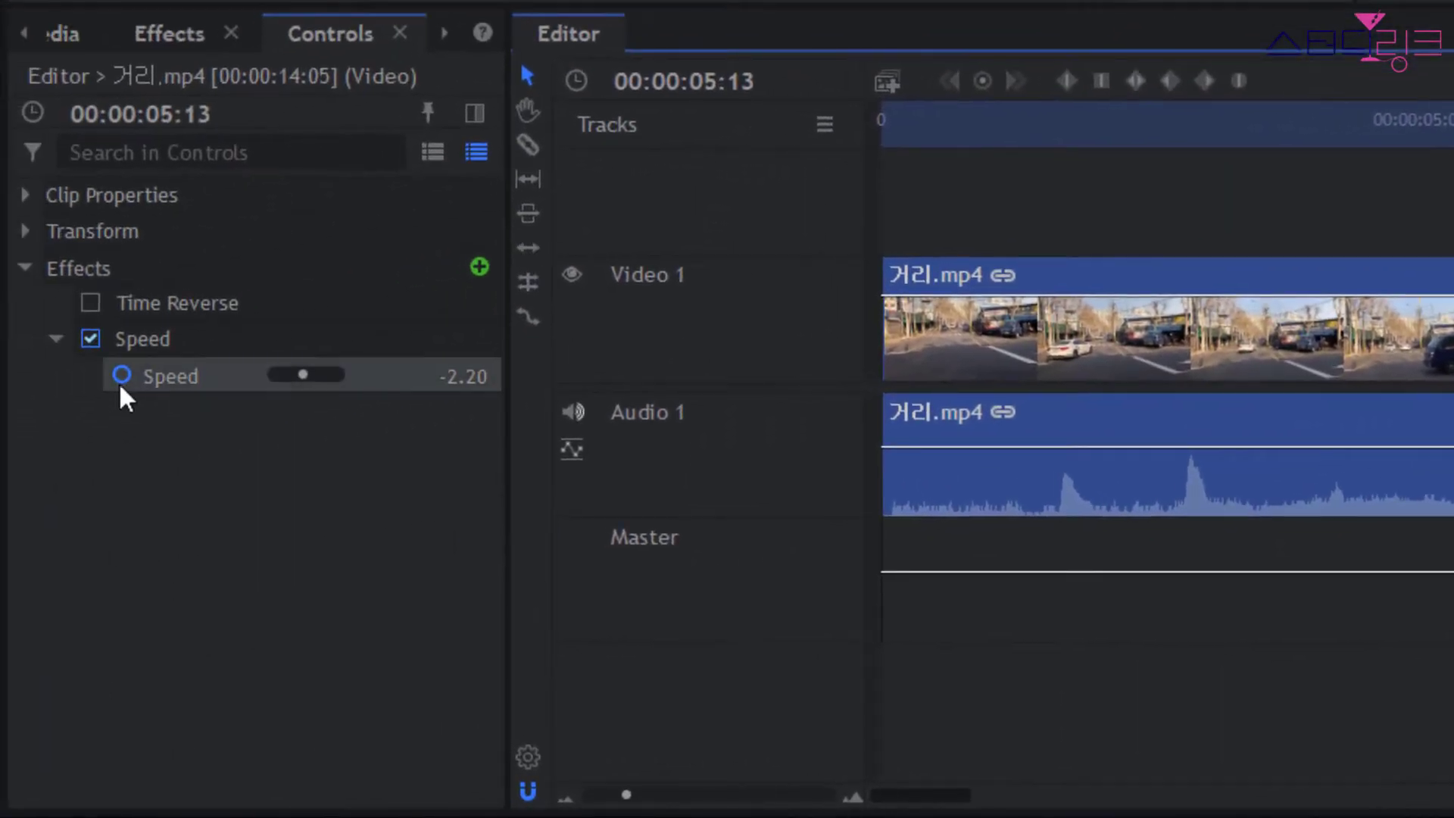
click(148, 338)
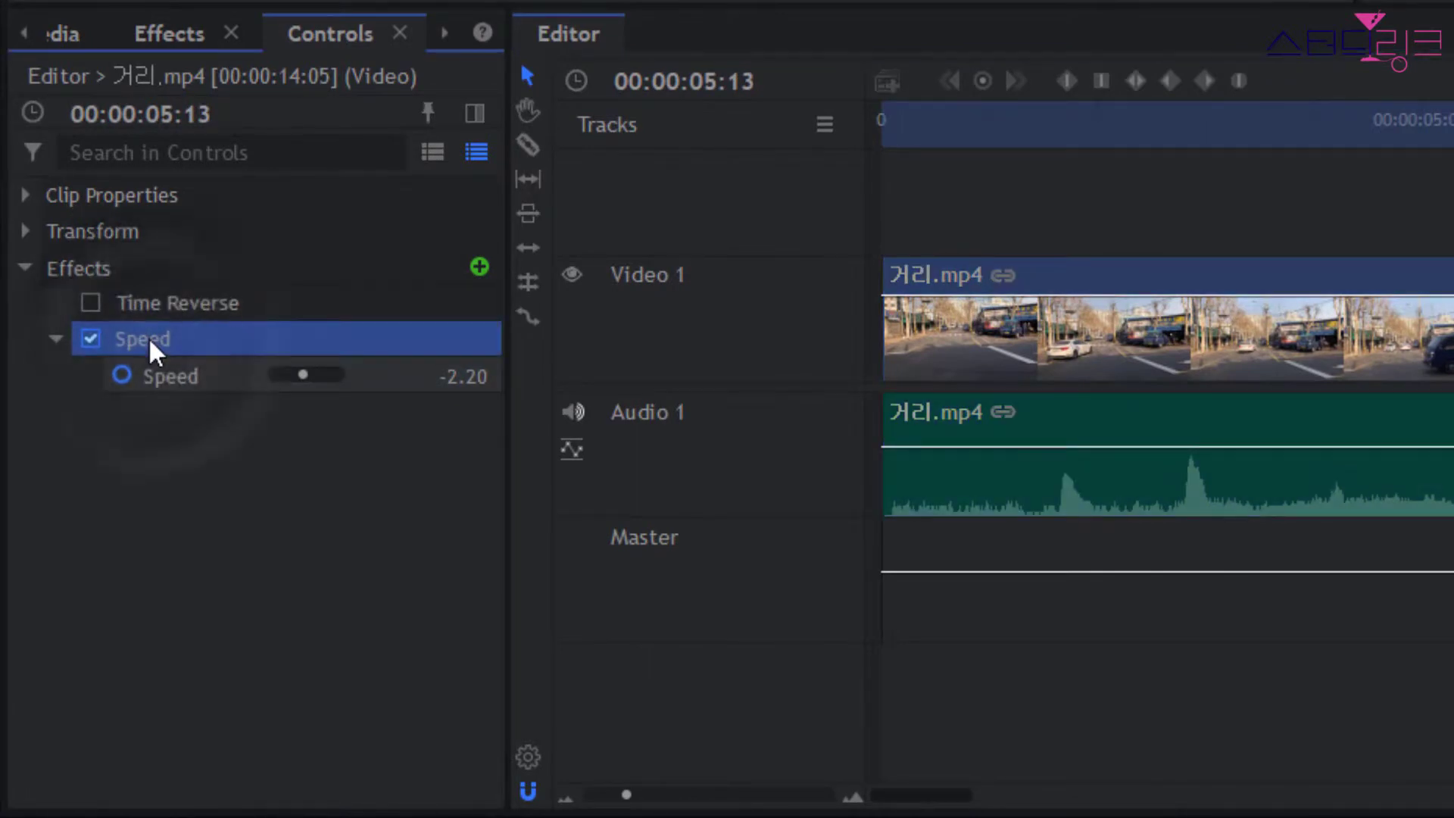
key(Delete)
click(170, 302)
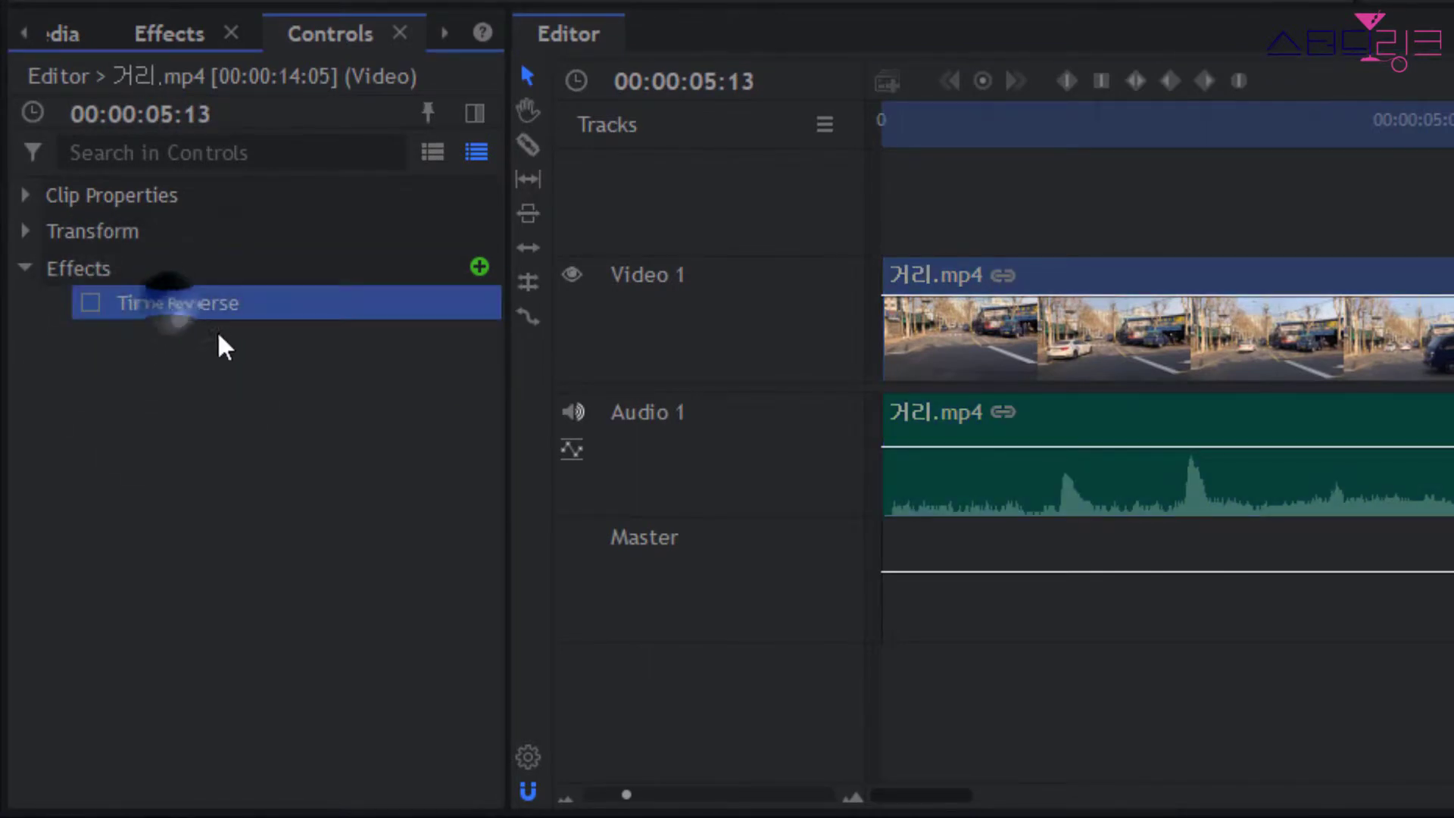
key(Delete)
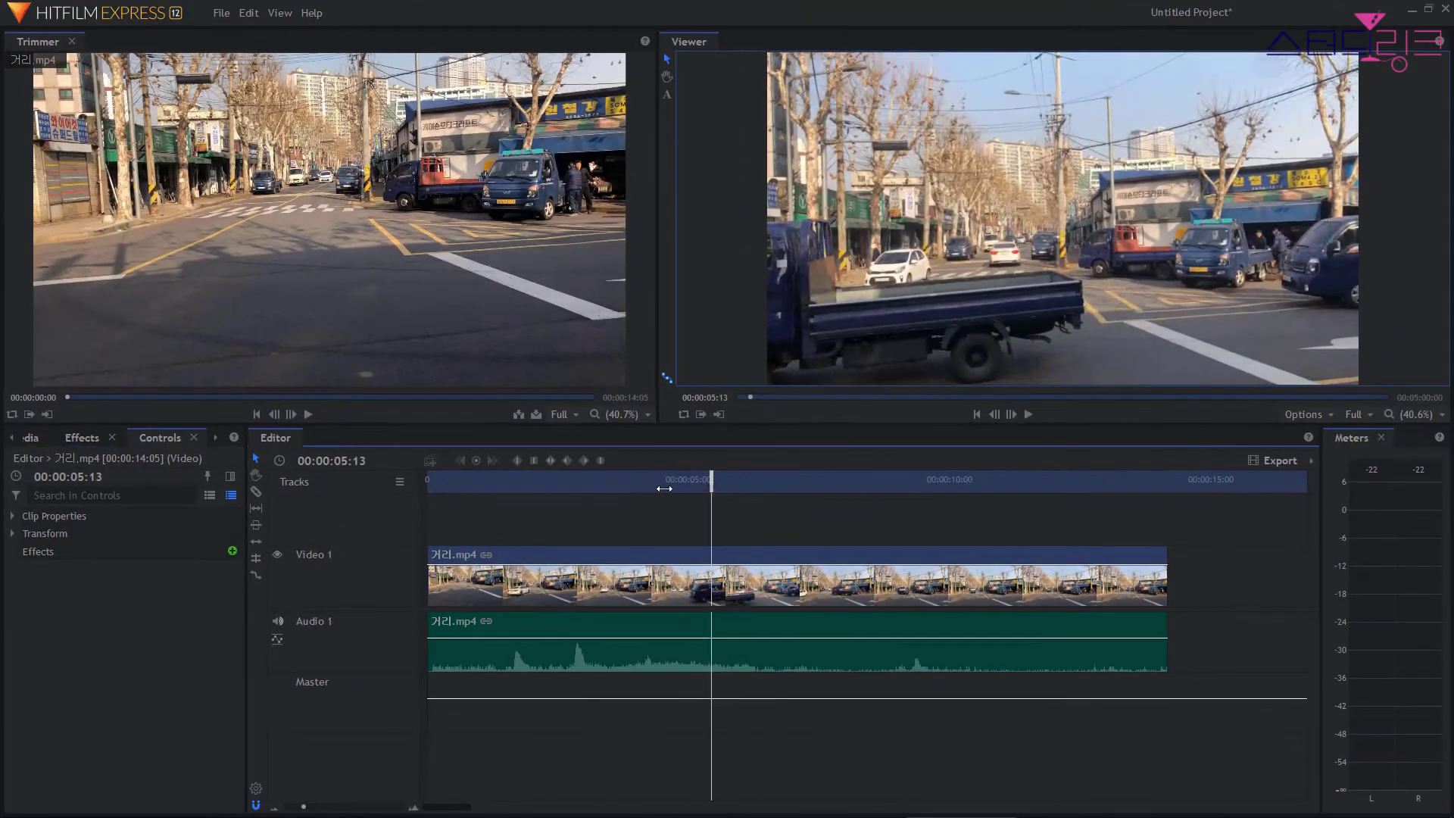
Move the playhead to 00:00:04:25 and start exporting that frame as an image.
drag(714, 500, 680, 530)
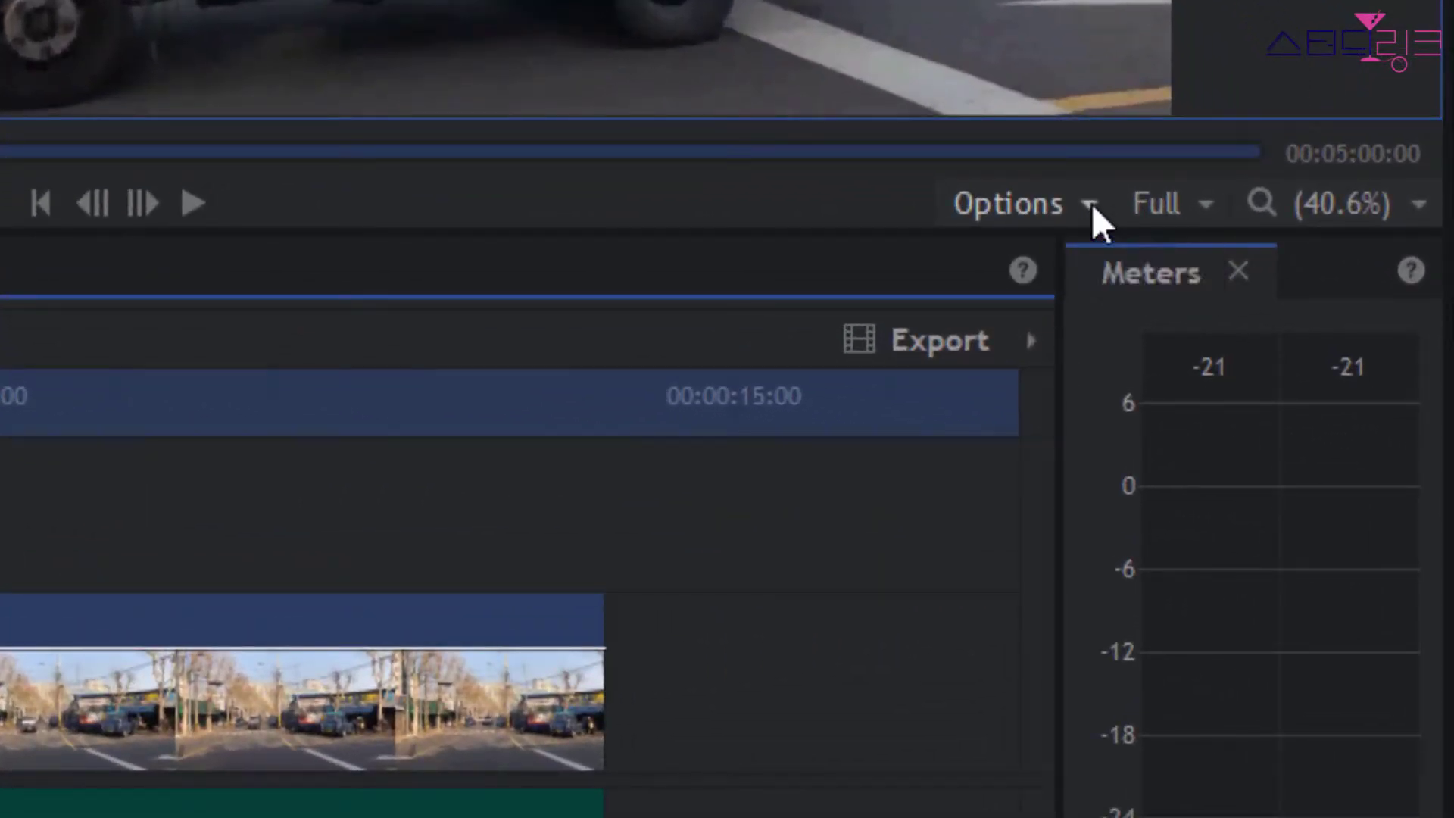
click(1092, 203)
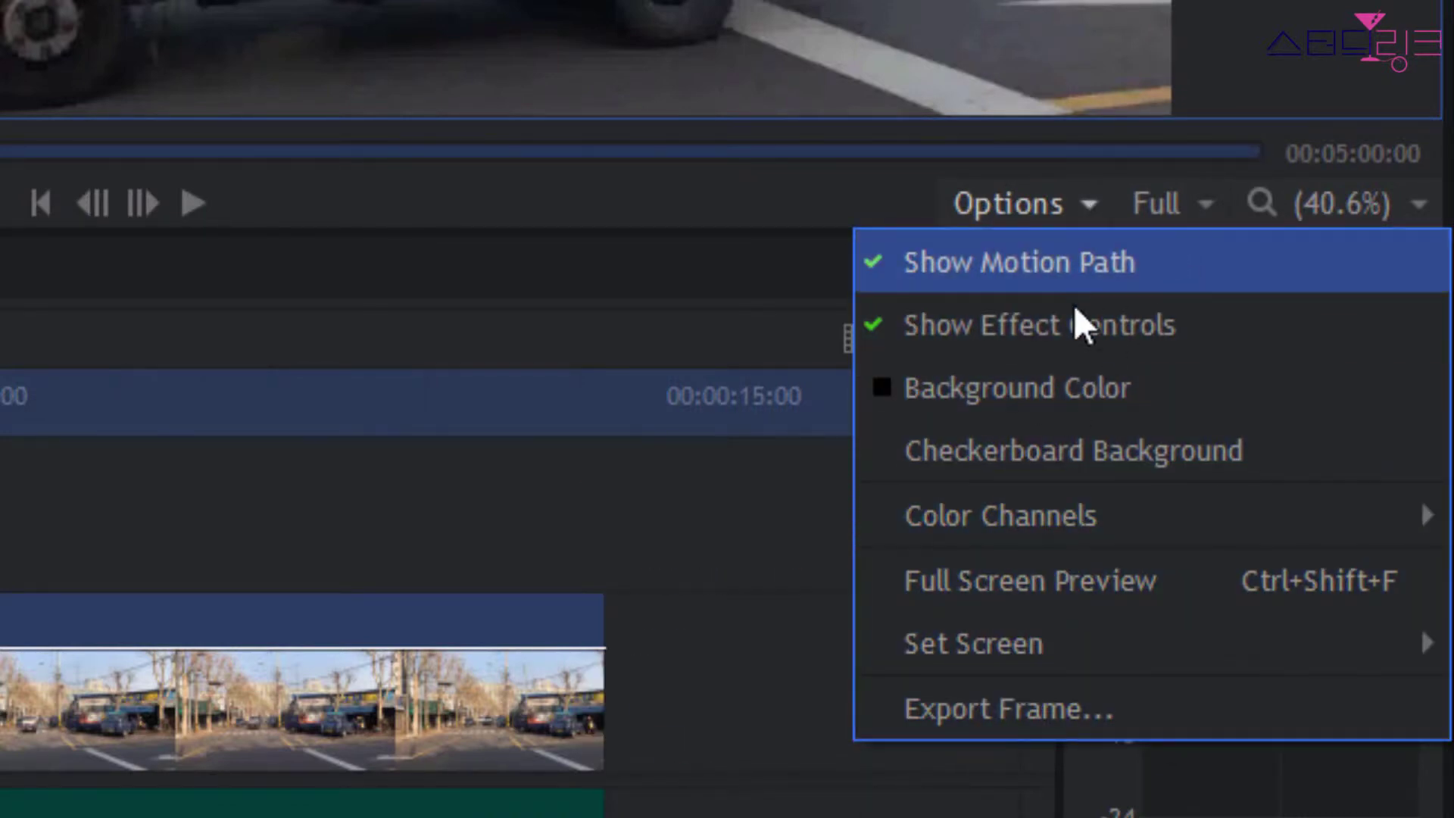
click(1101, 580)
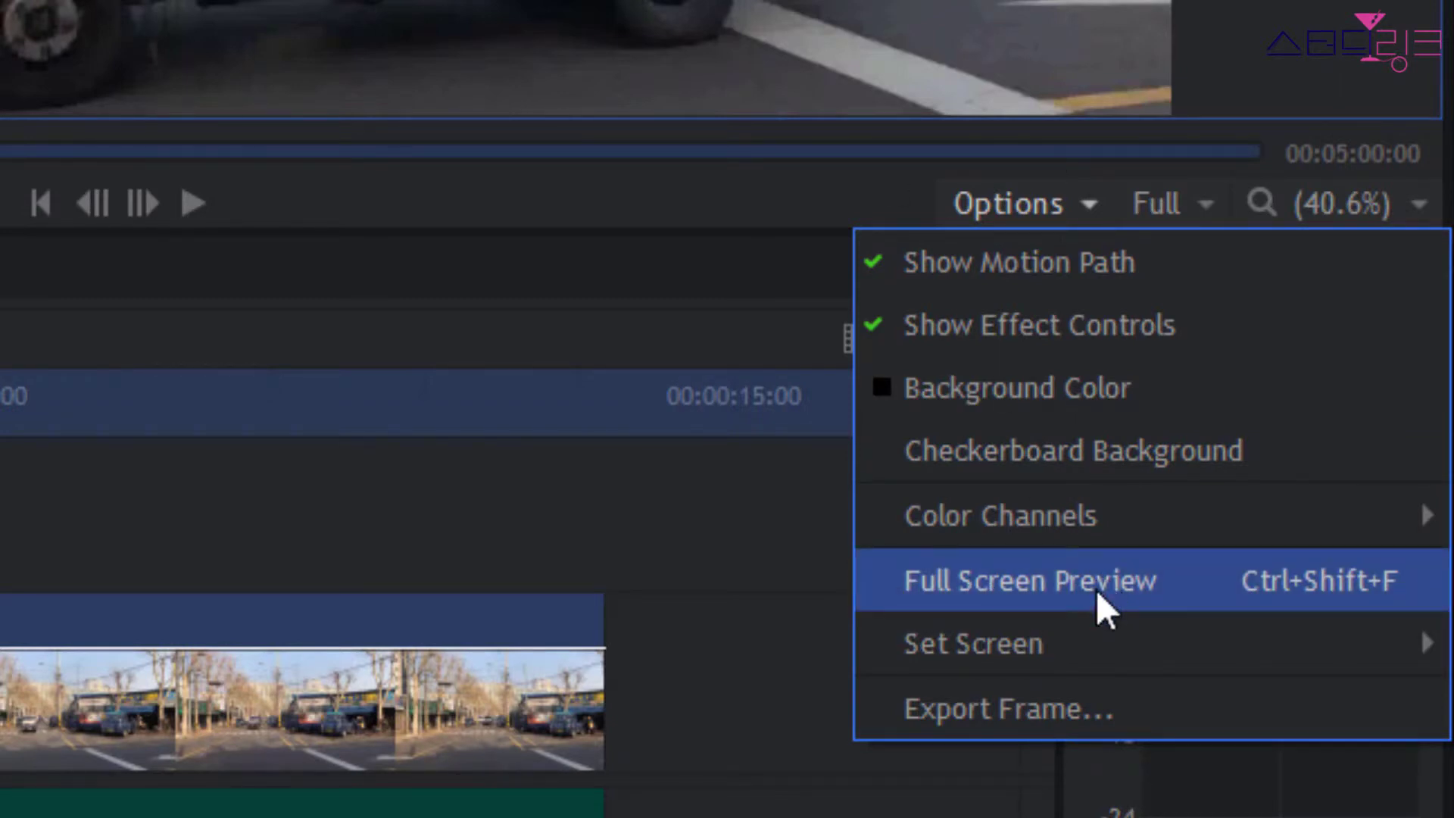
mouse_move(1081, 649)
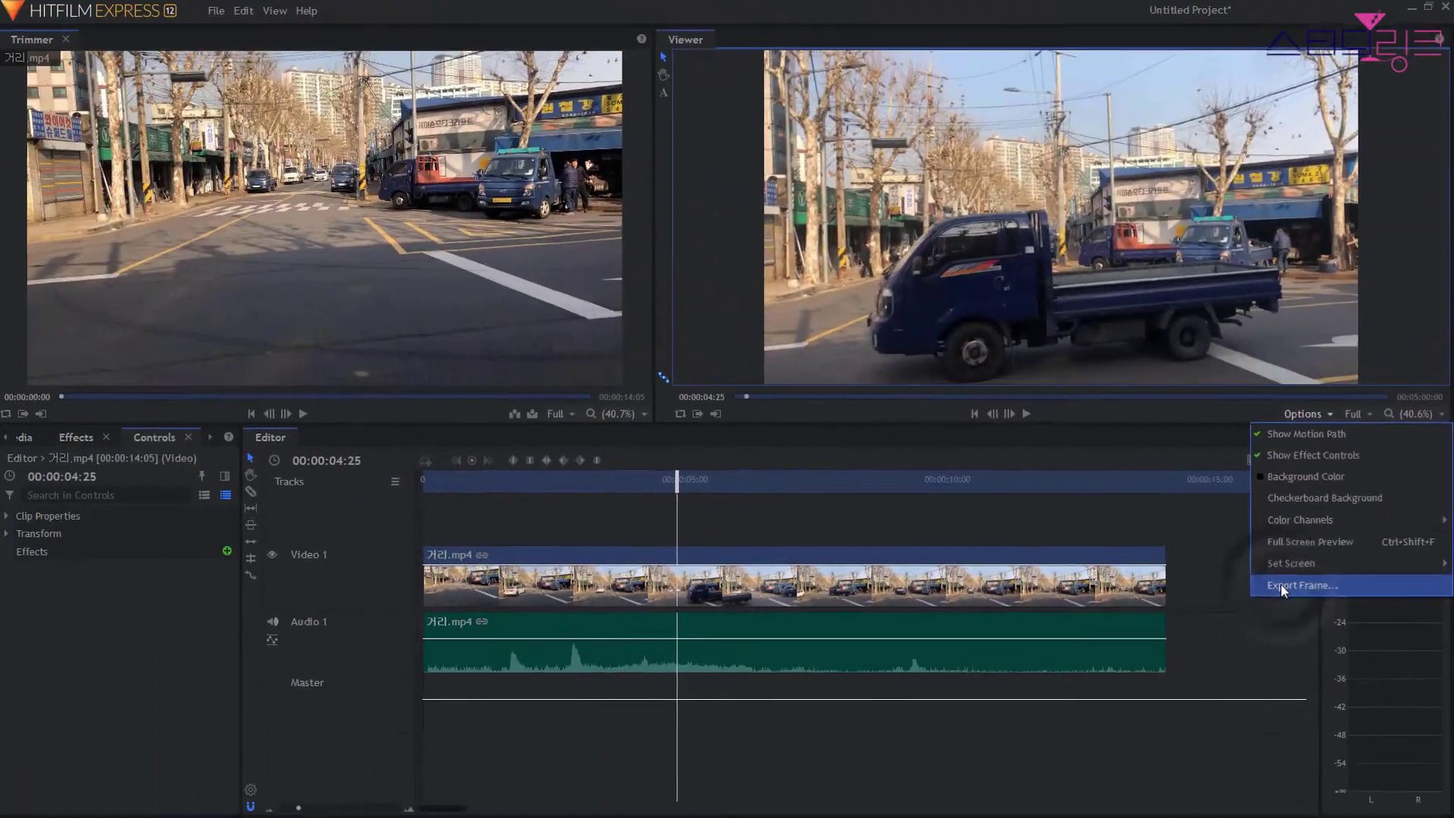
click(944, 707)
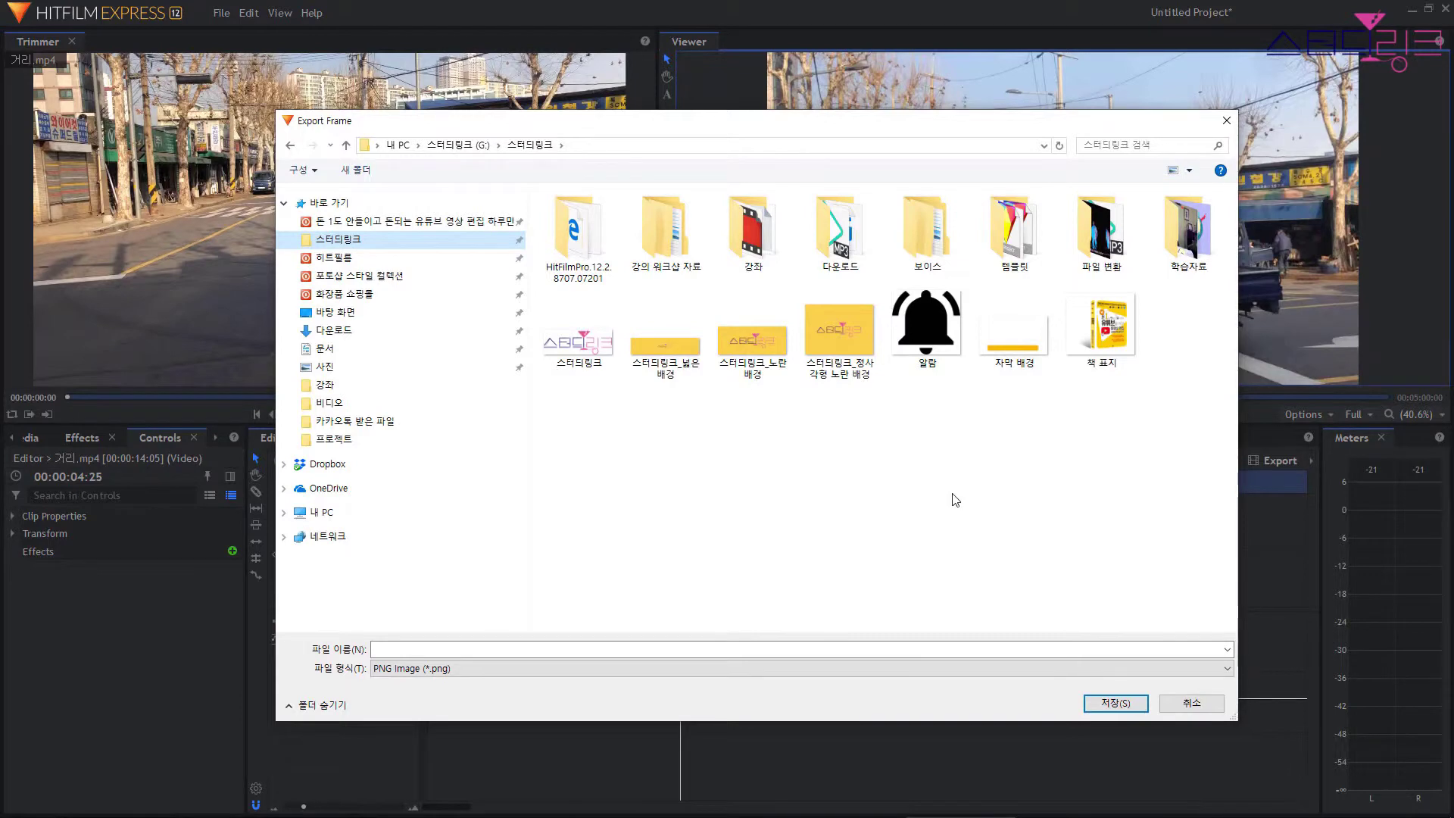
Save the exported frame as a PNG image named 정지 화면 in the 스터디링크 folder.
drag(987, 124, 932, 227)
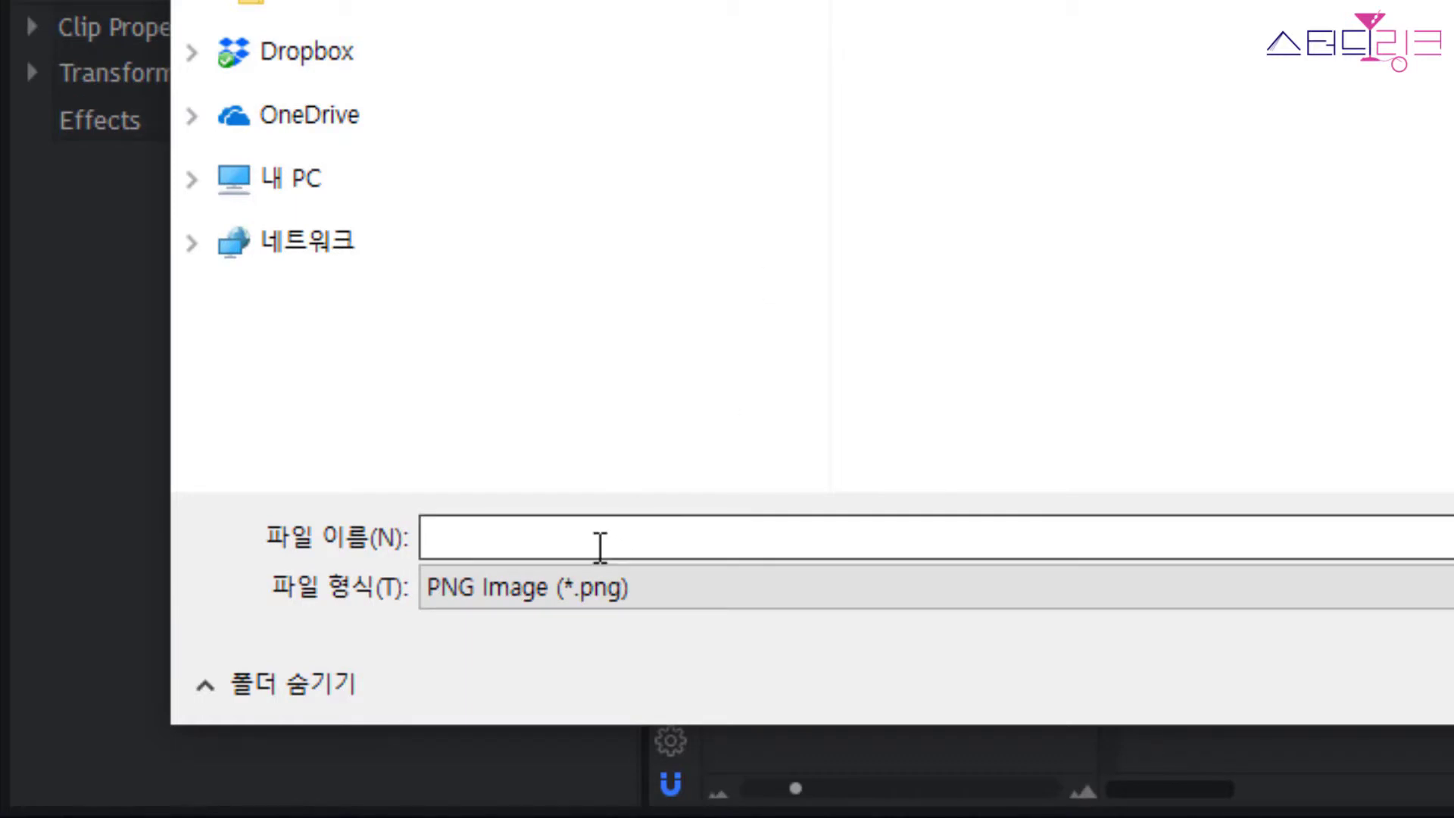
click(600, 536)
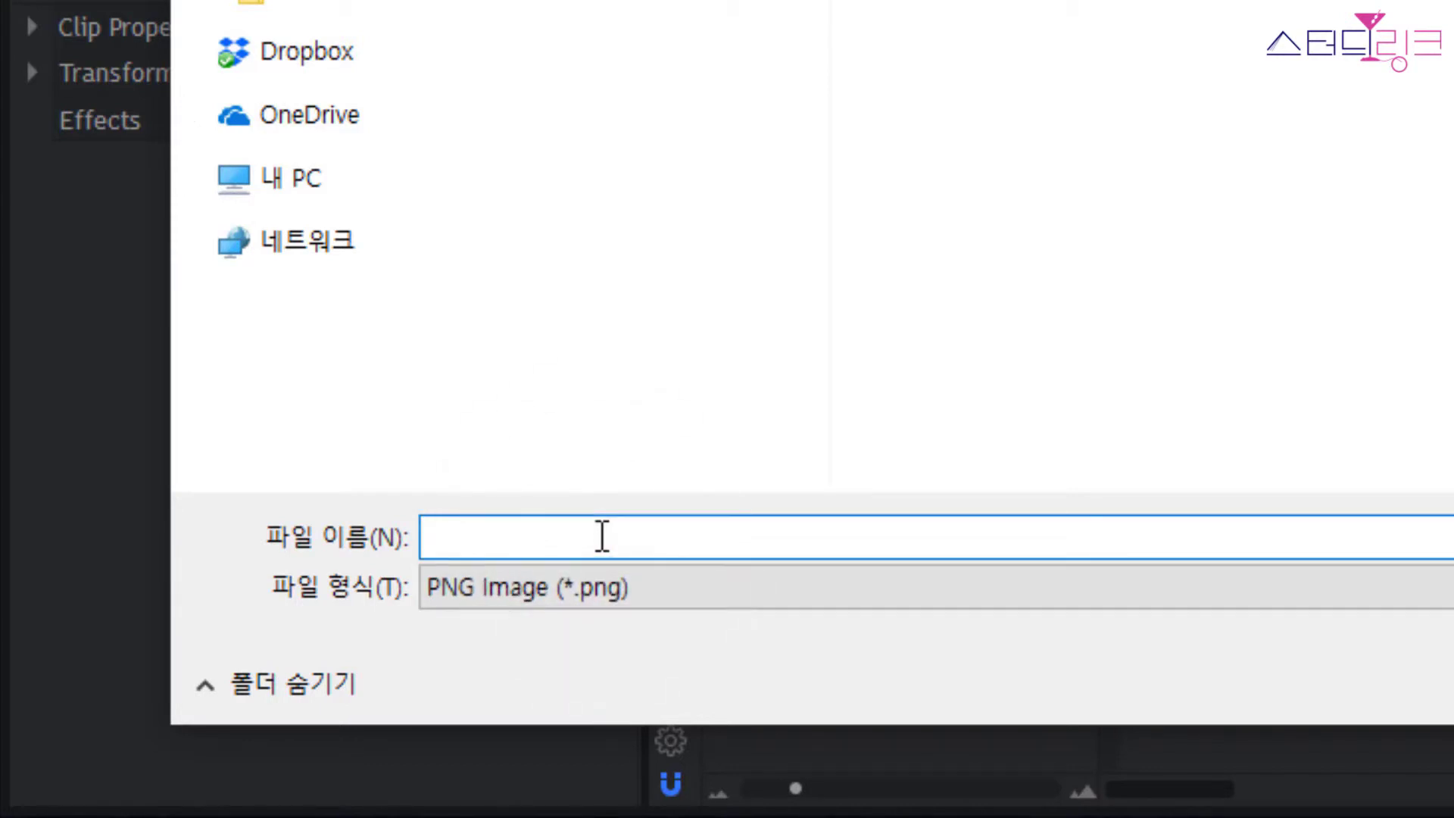
text(정지)
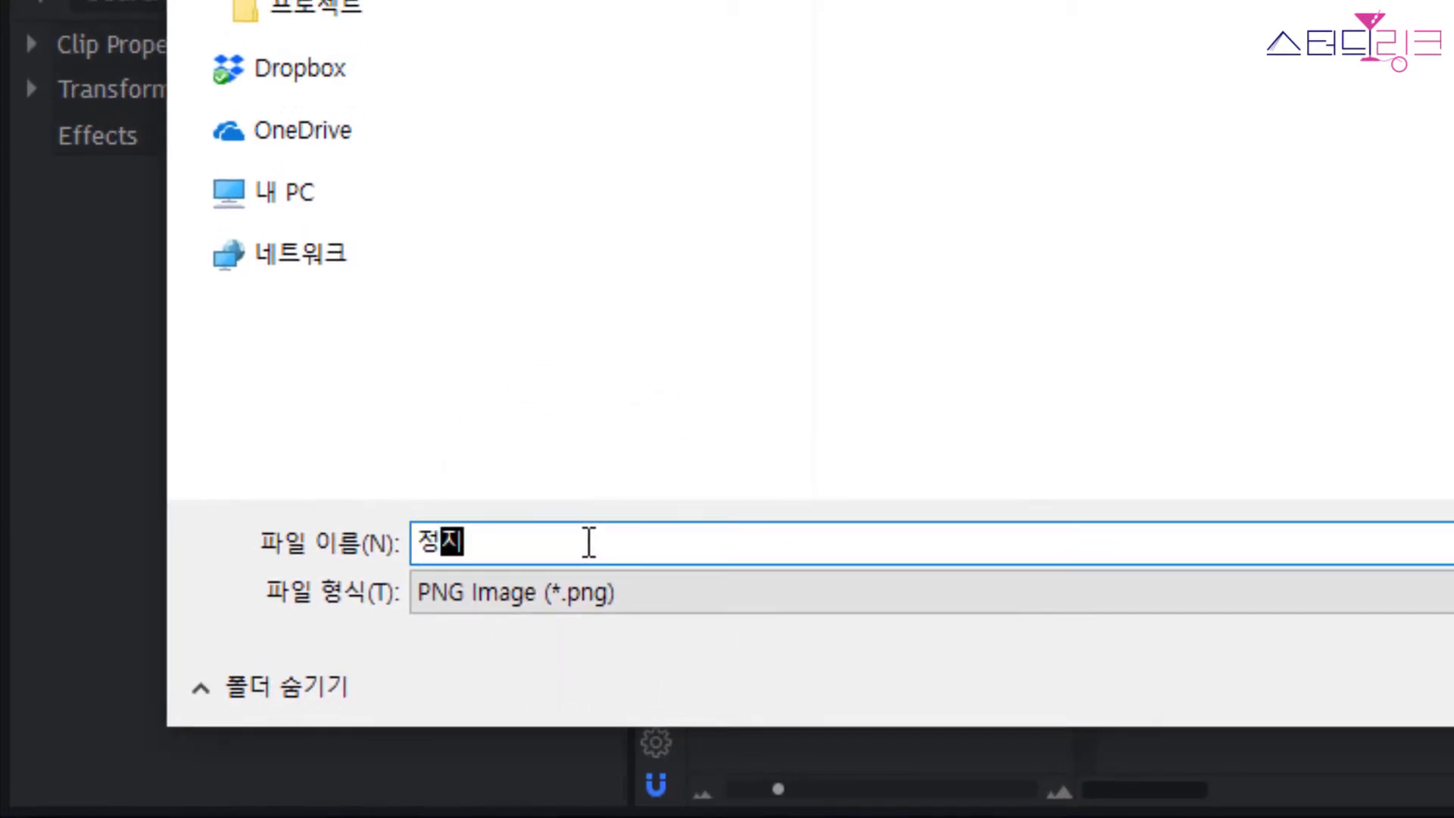
text( 캡면)
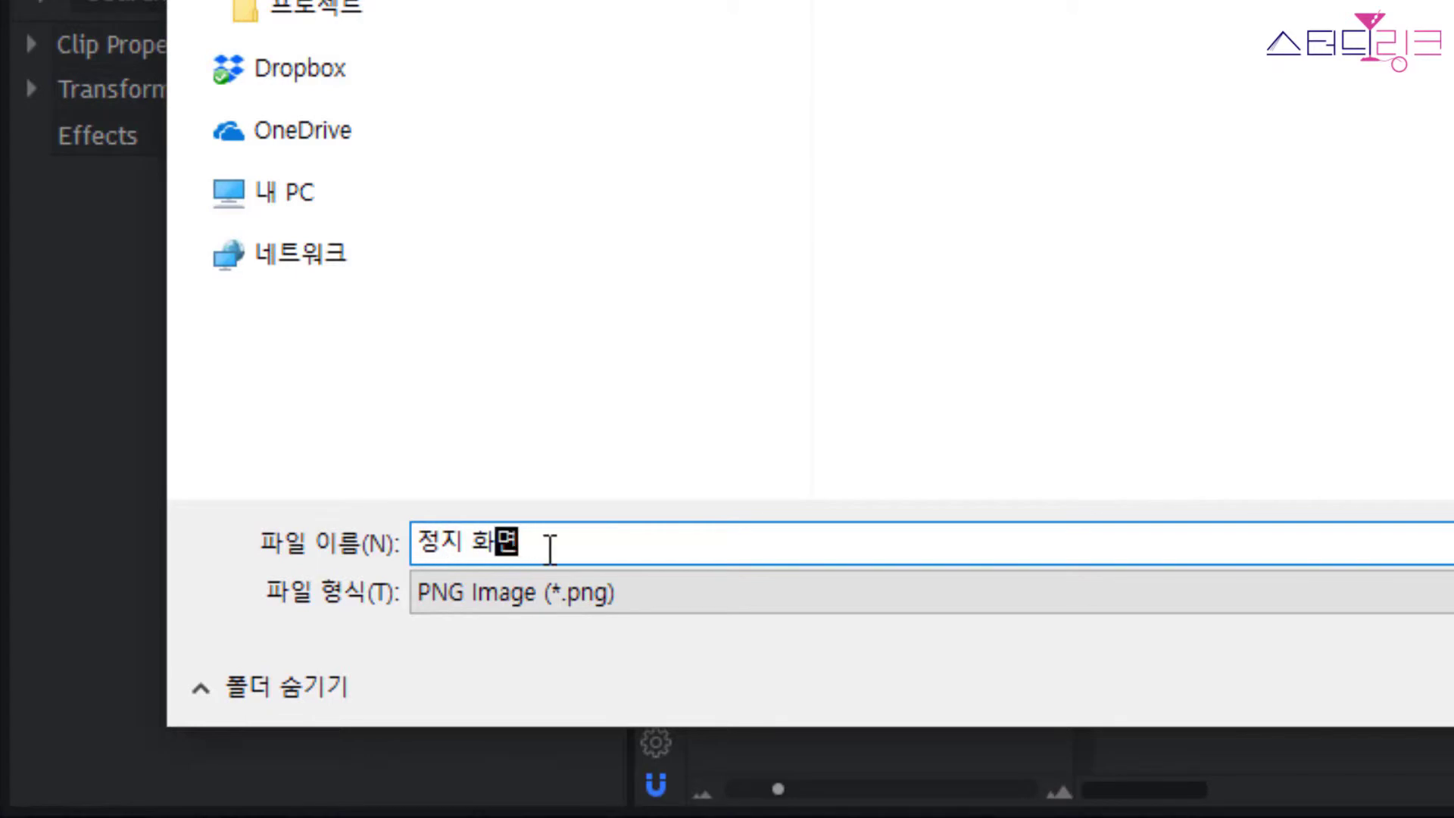
click(548, 542)
drag(549, 542, 394, 536)
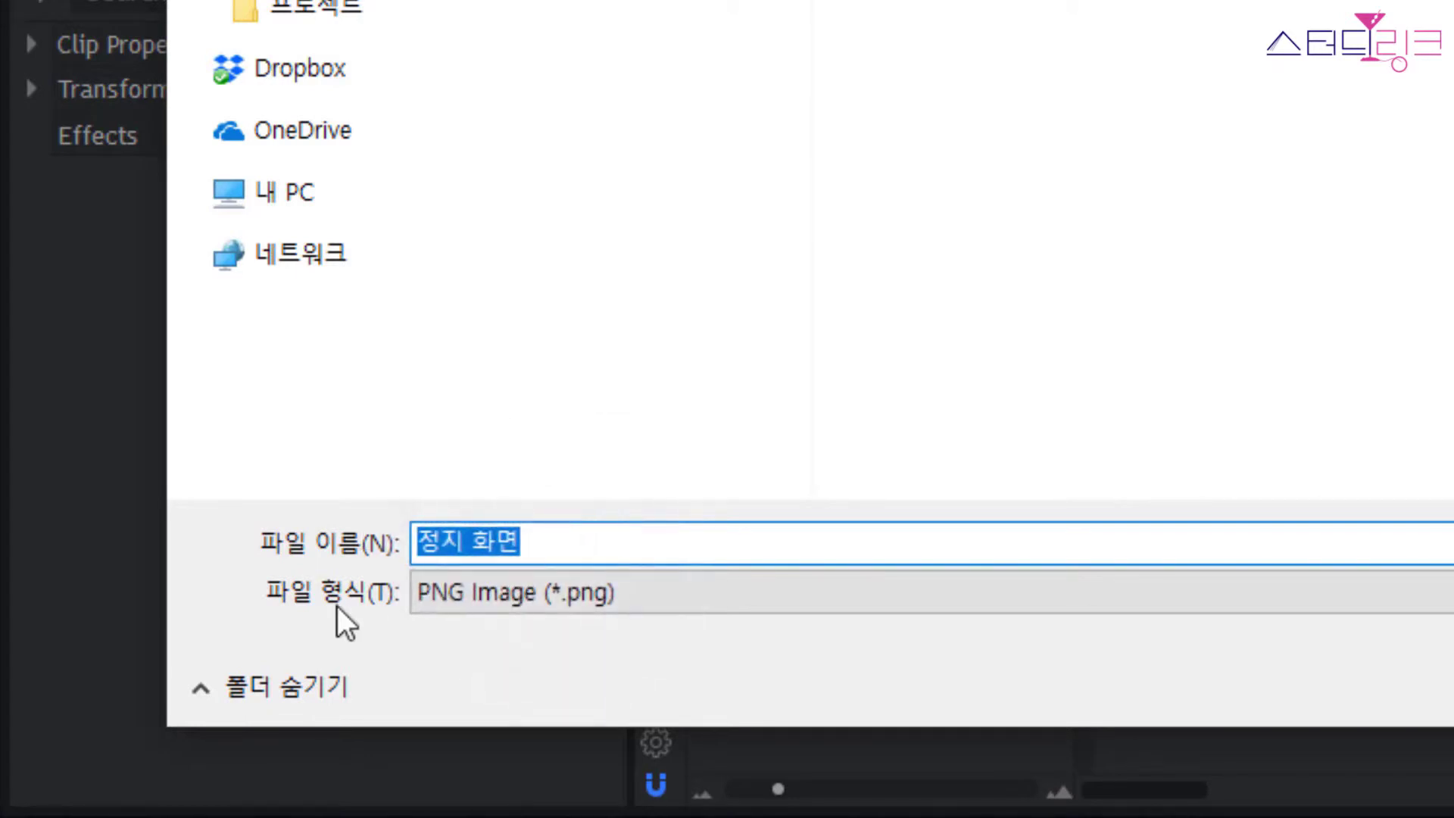
click(483, 601)
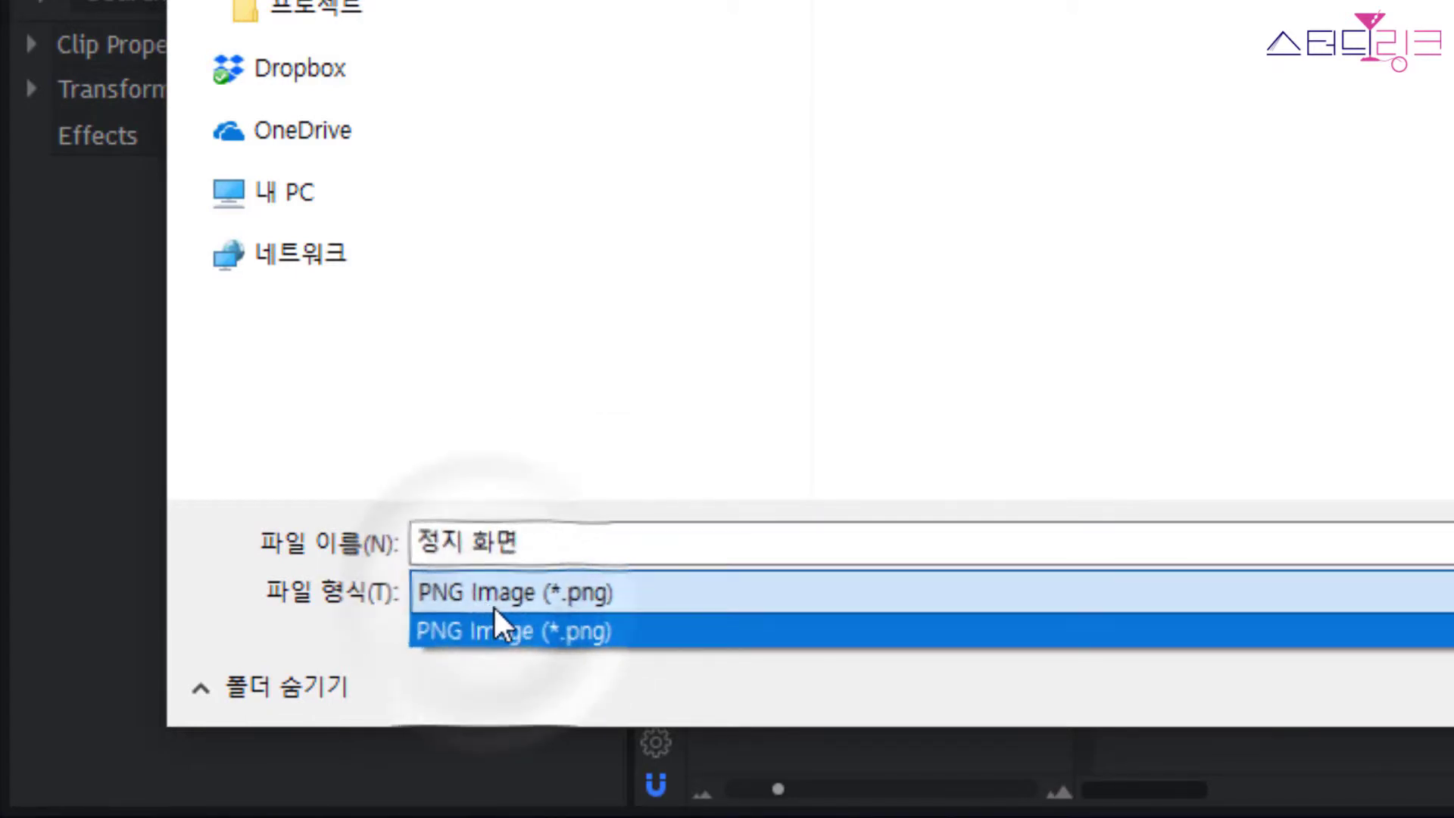
click(565, 633)
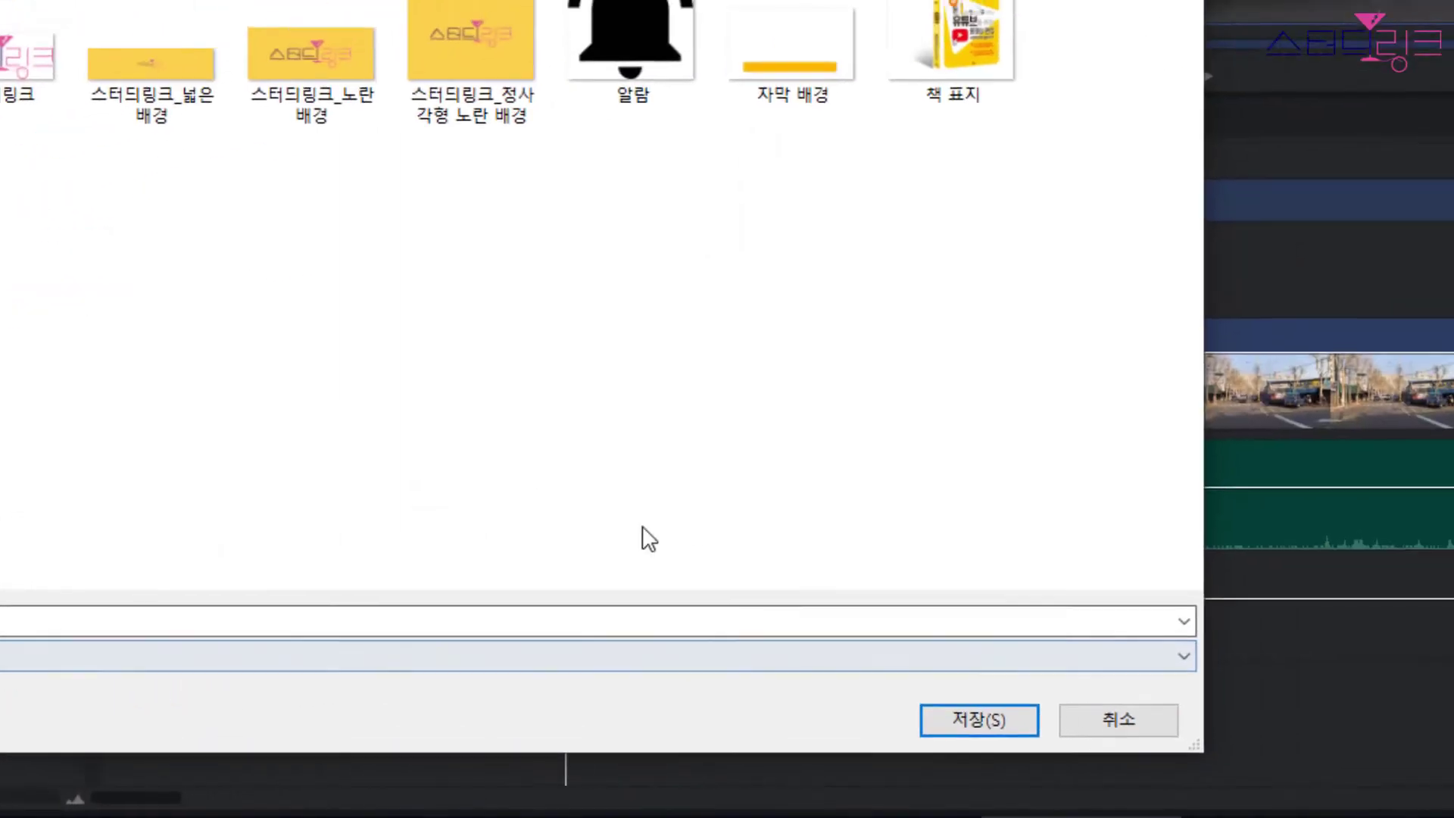
click(936, 720)
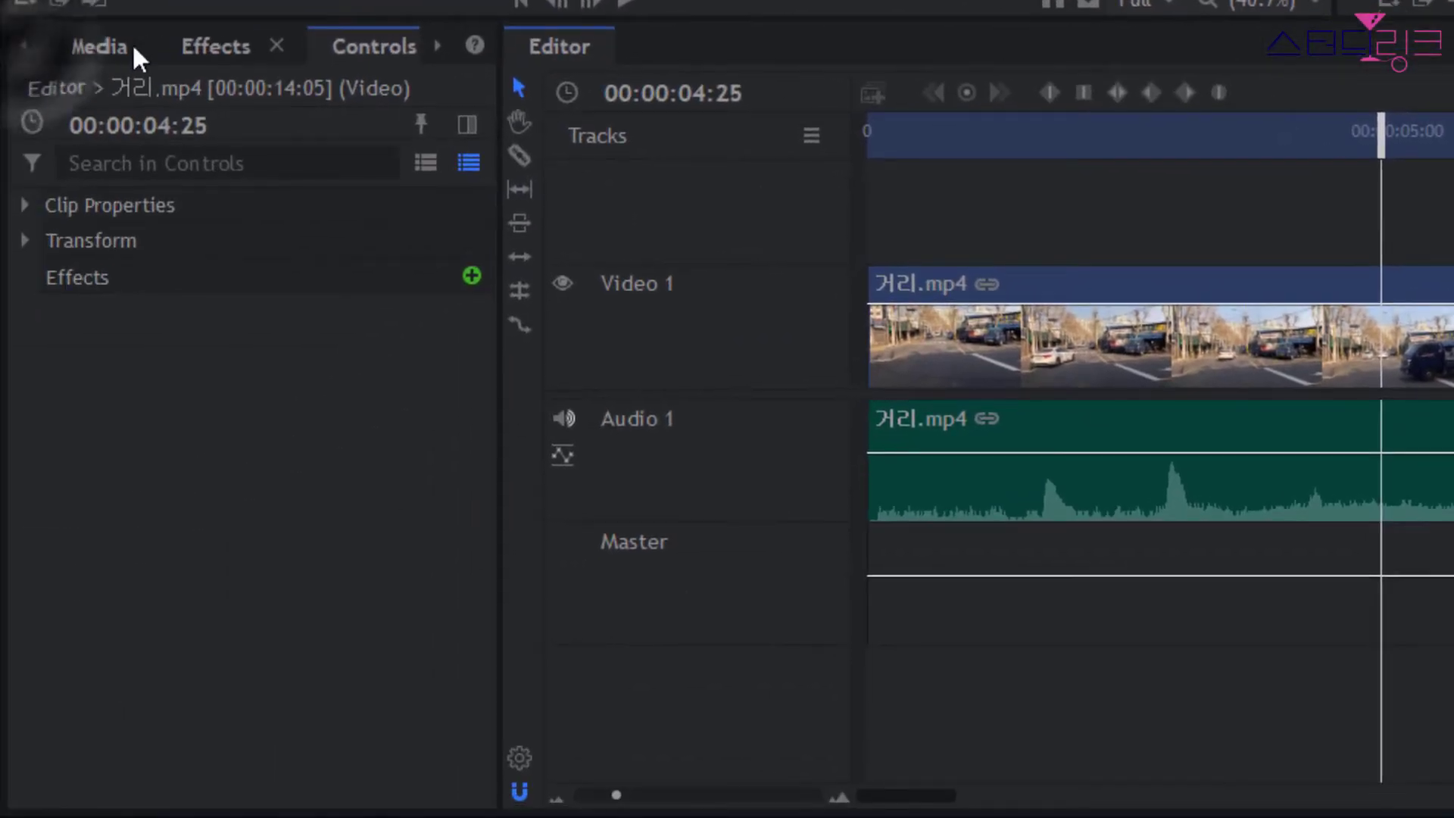
Import the 정지 화면 PNG image from the 스터디링크 folder into the project media.
click(98, 47)
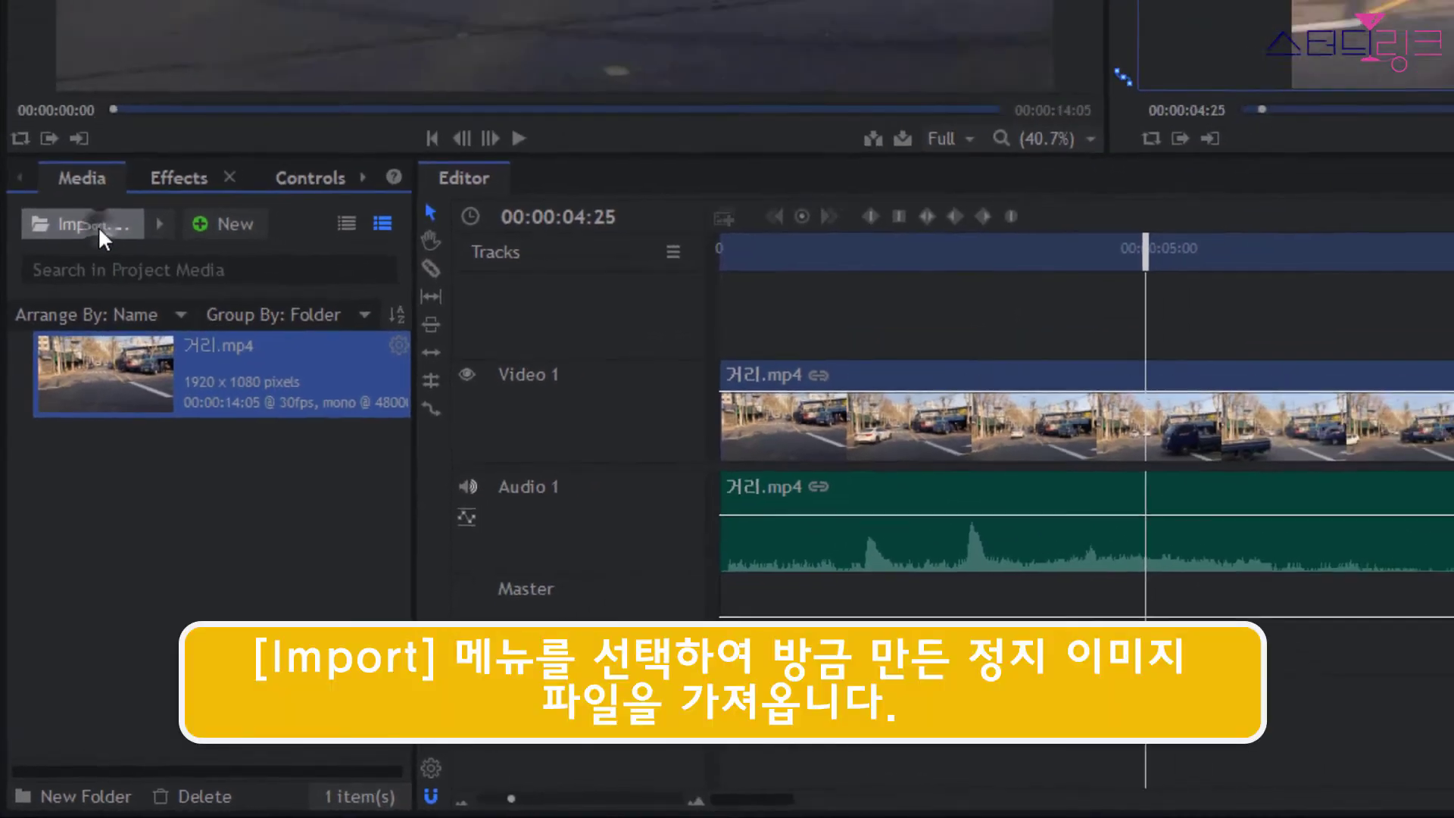
click(120, 104)
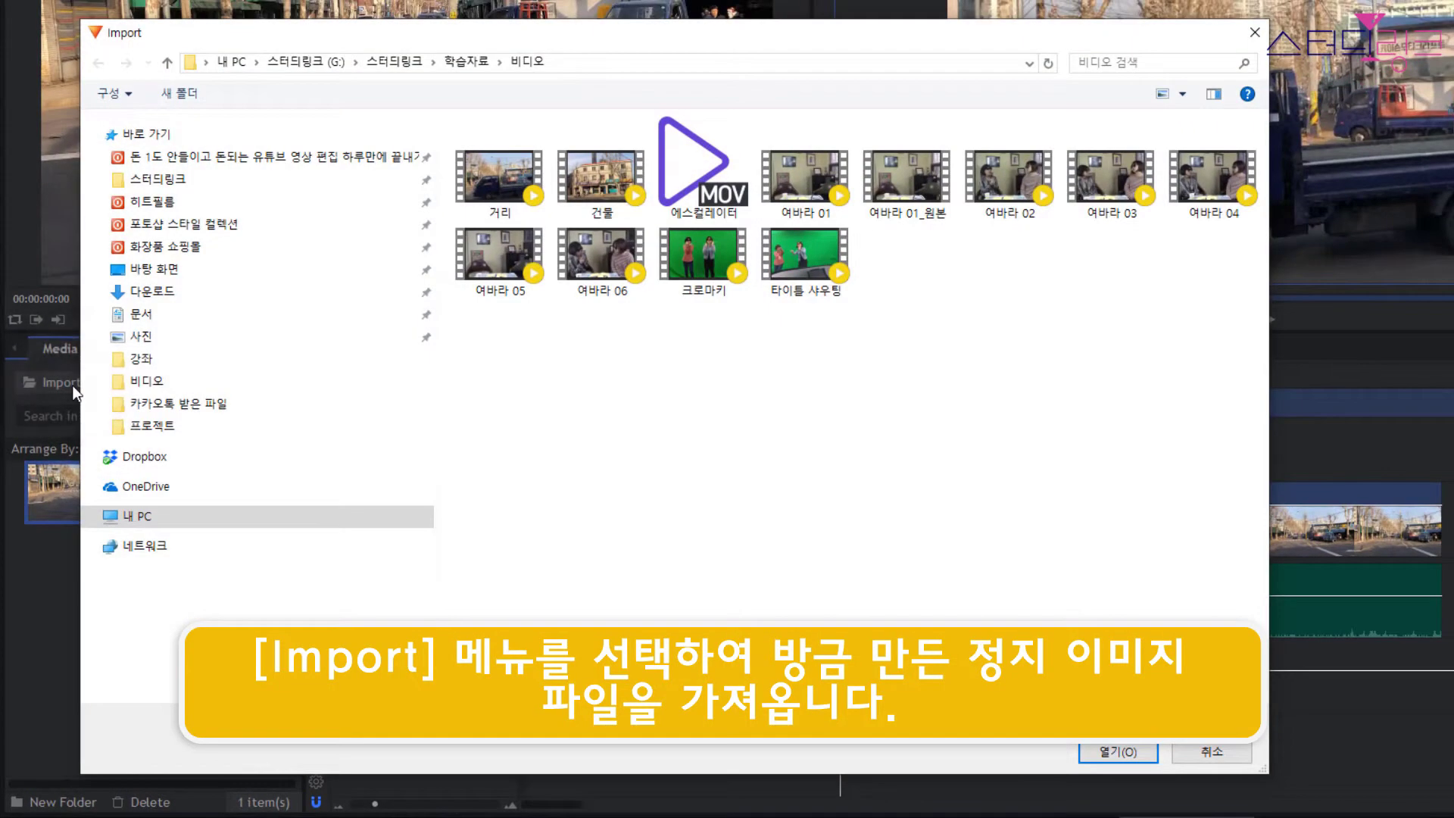
click(182, 183)
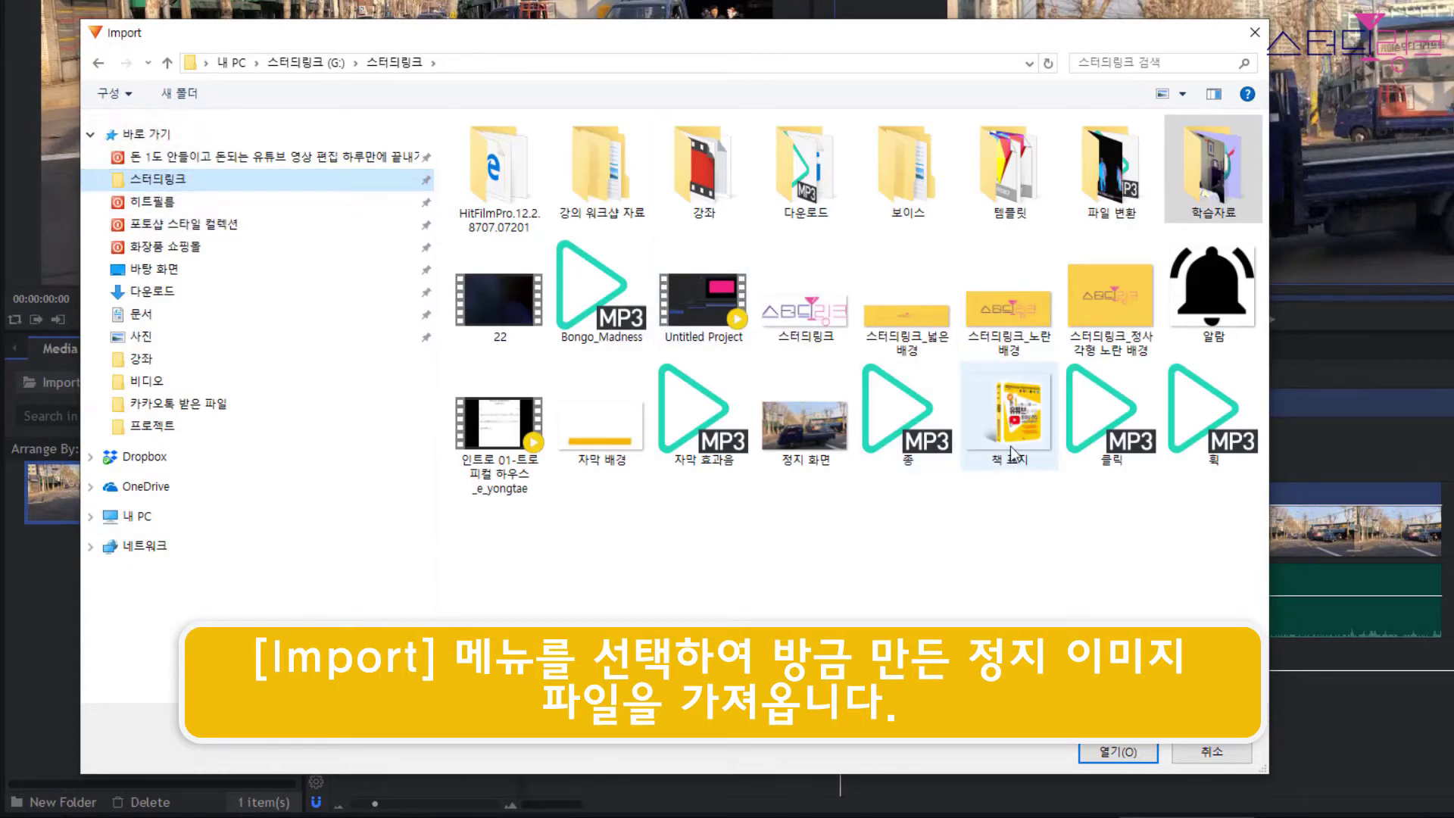
click(817, 416)
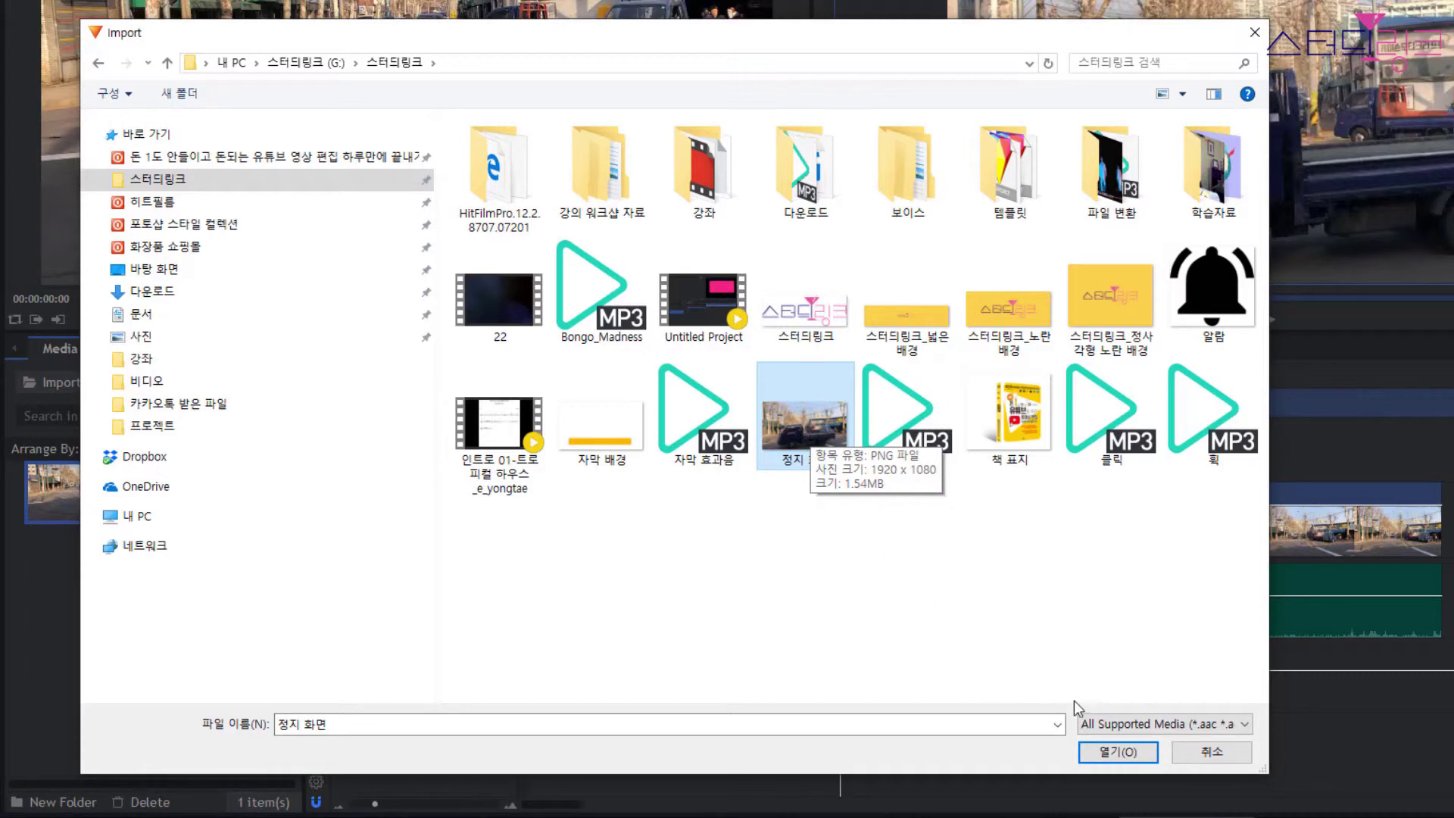
click(1119, 753)
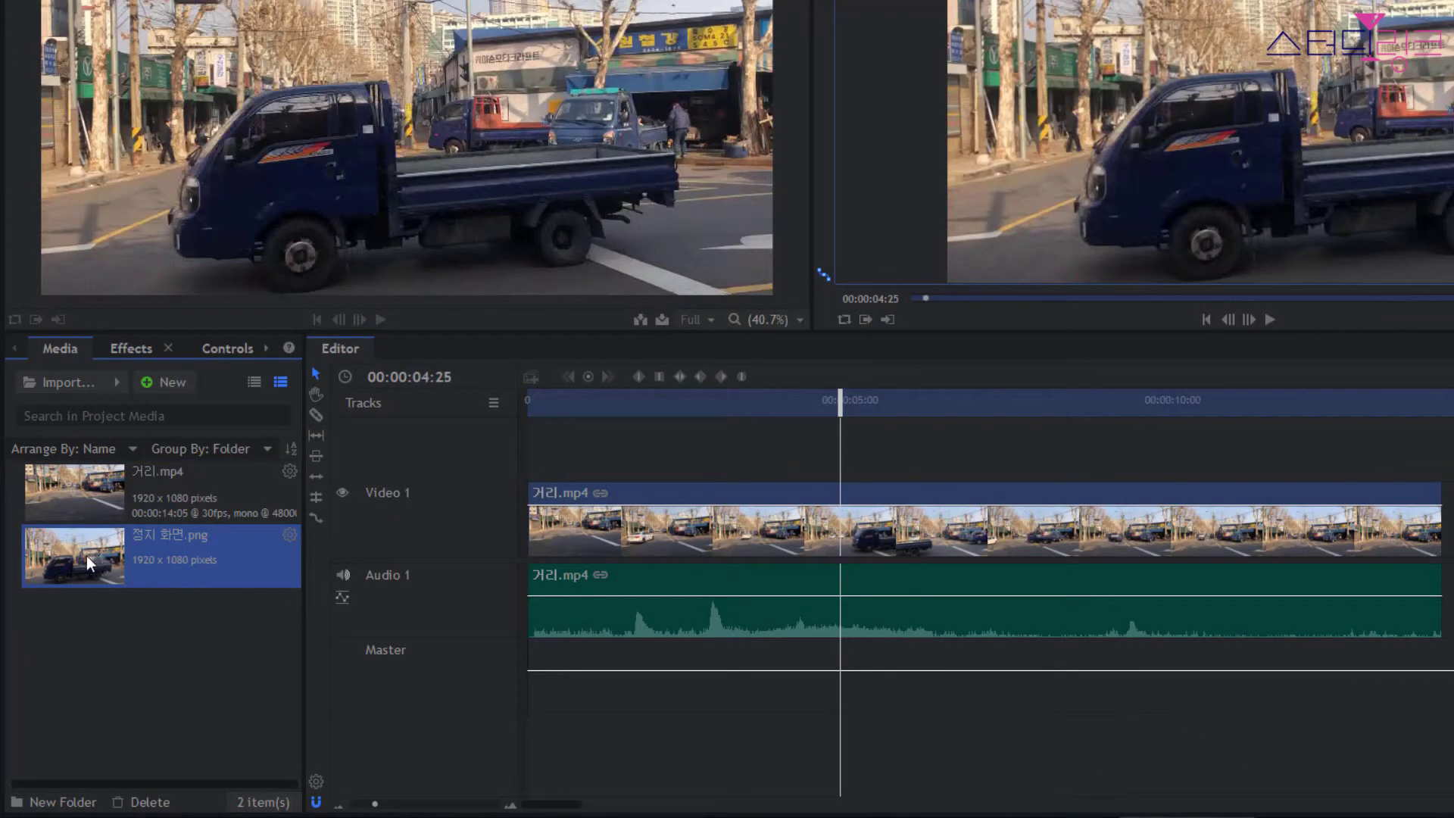
Place 정지 화면.png on a new video track above 거리.mp4, starting at 00:00:04:25.
drag(80, 560, 90, 561)
drag(91, 561, 839, 456)
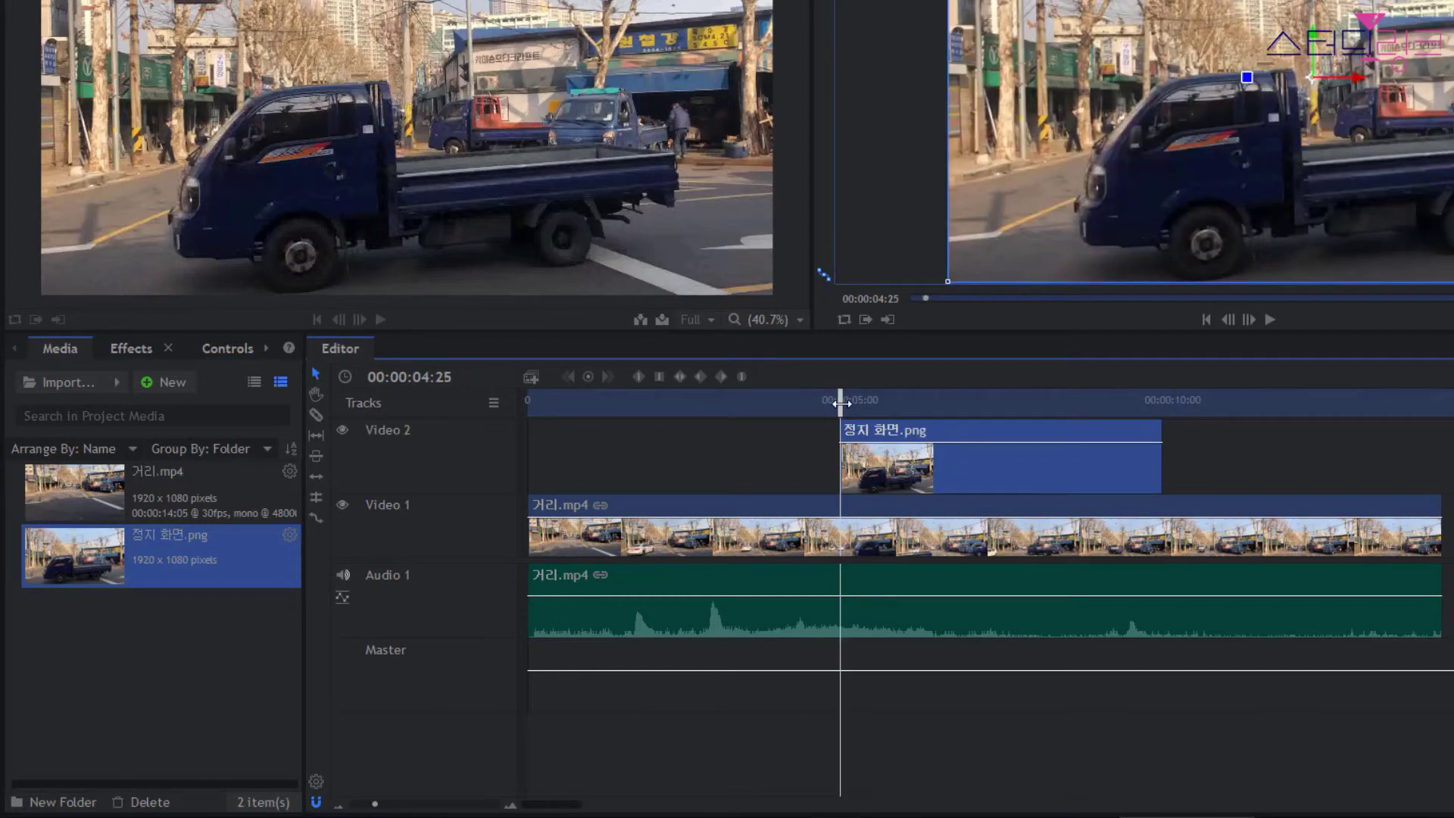
drag(840, 403, 840, 433)
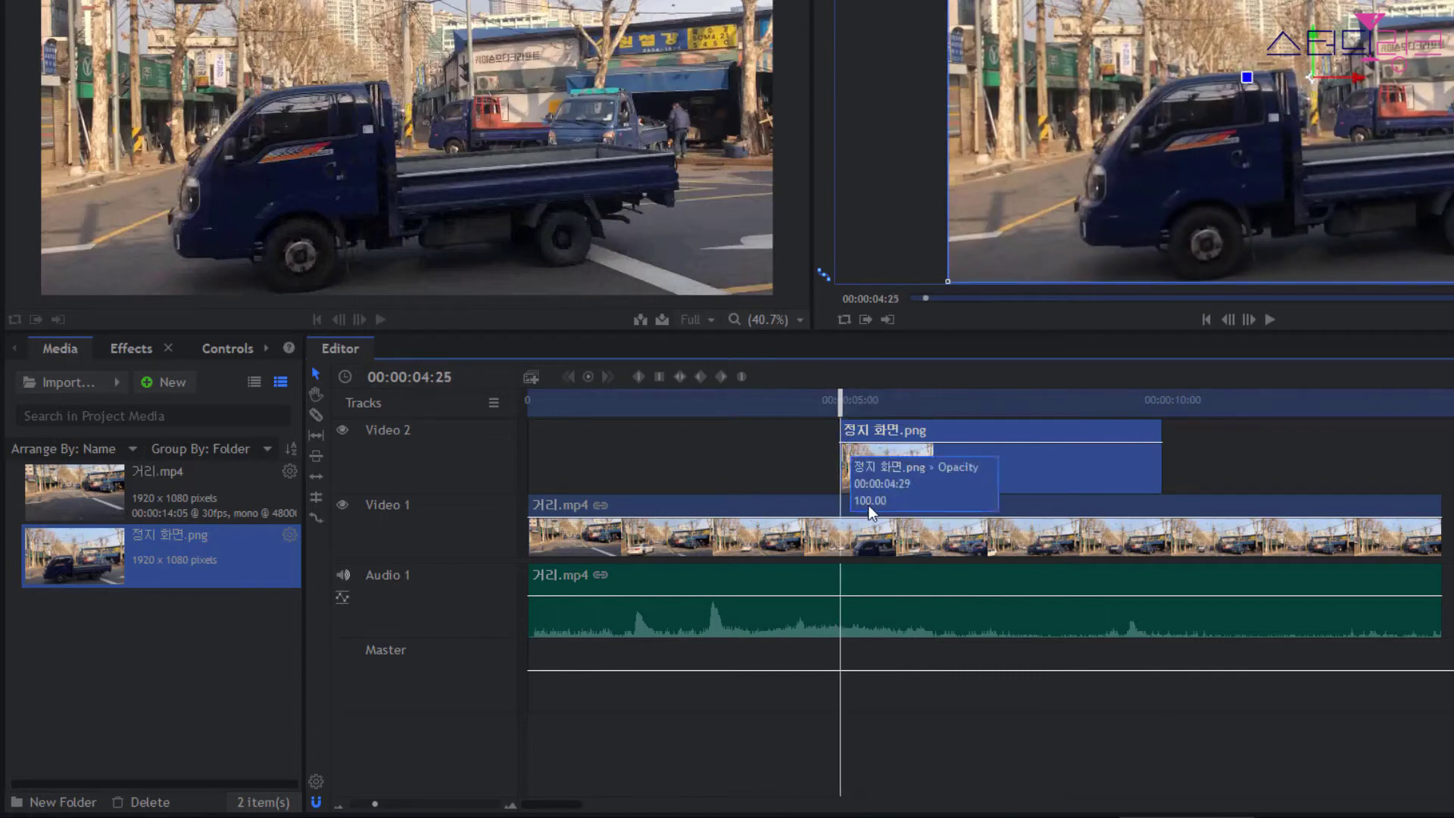
Split 거리.mp4 at 00:00:04:25, move its second part to the end of the still image, and scrub through the result.
click(871, 539)
key(ctrl+shift+d)
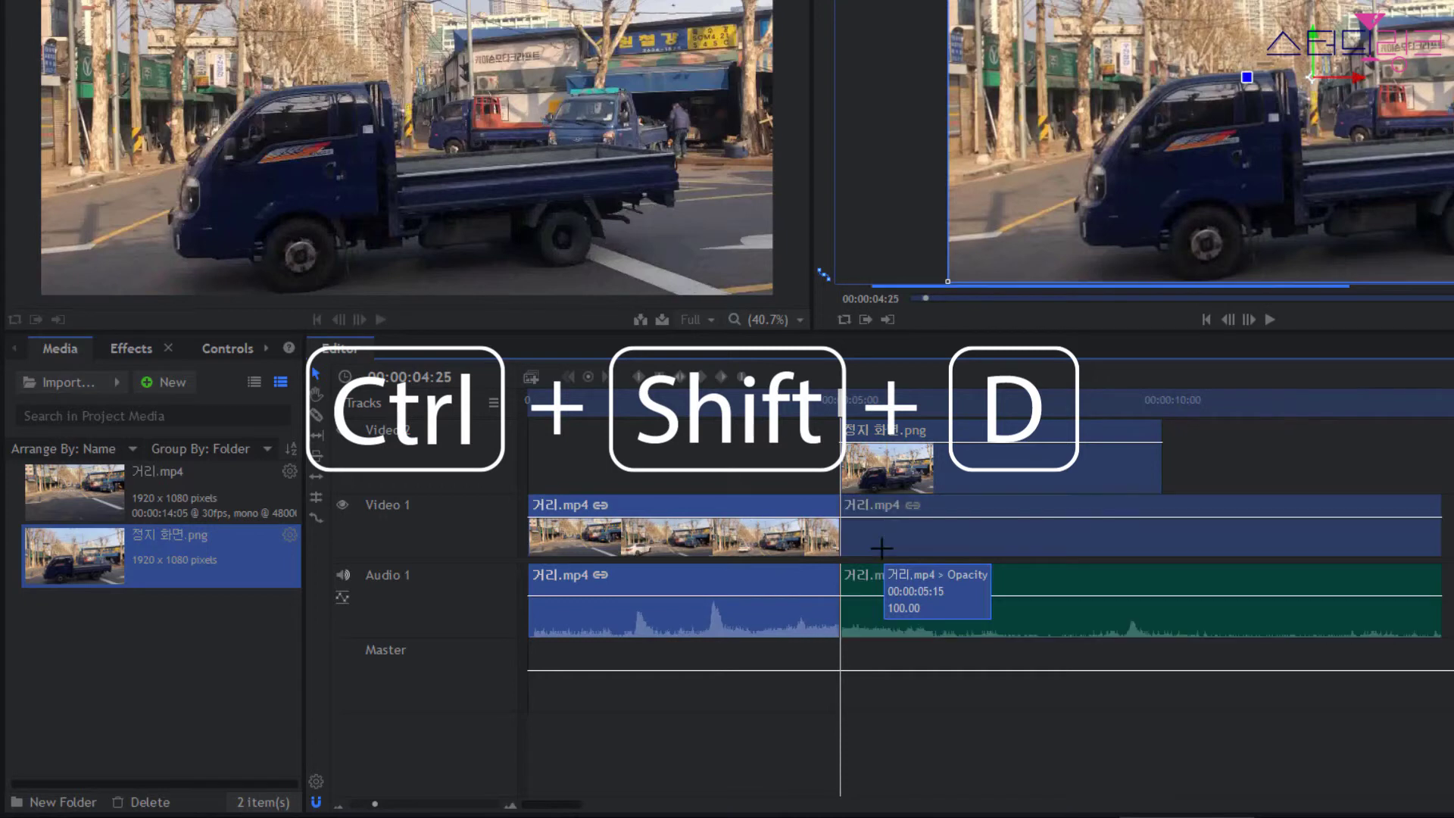
drag(873, 539, 1192, 551)
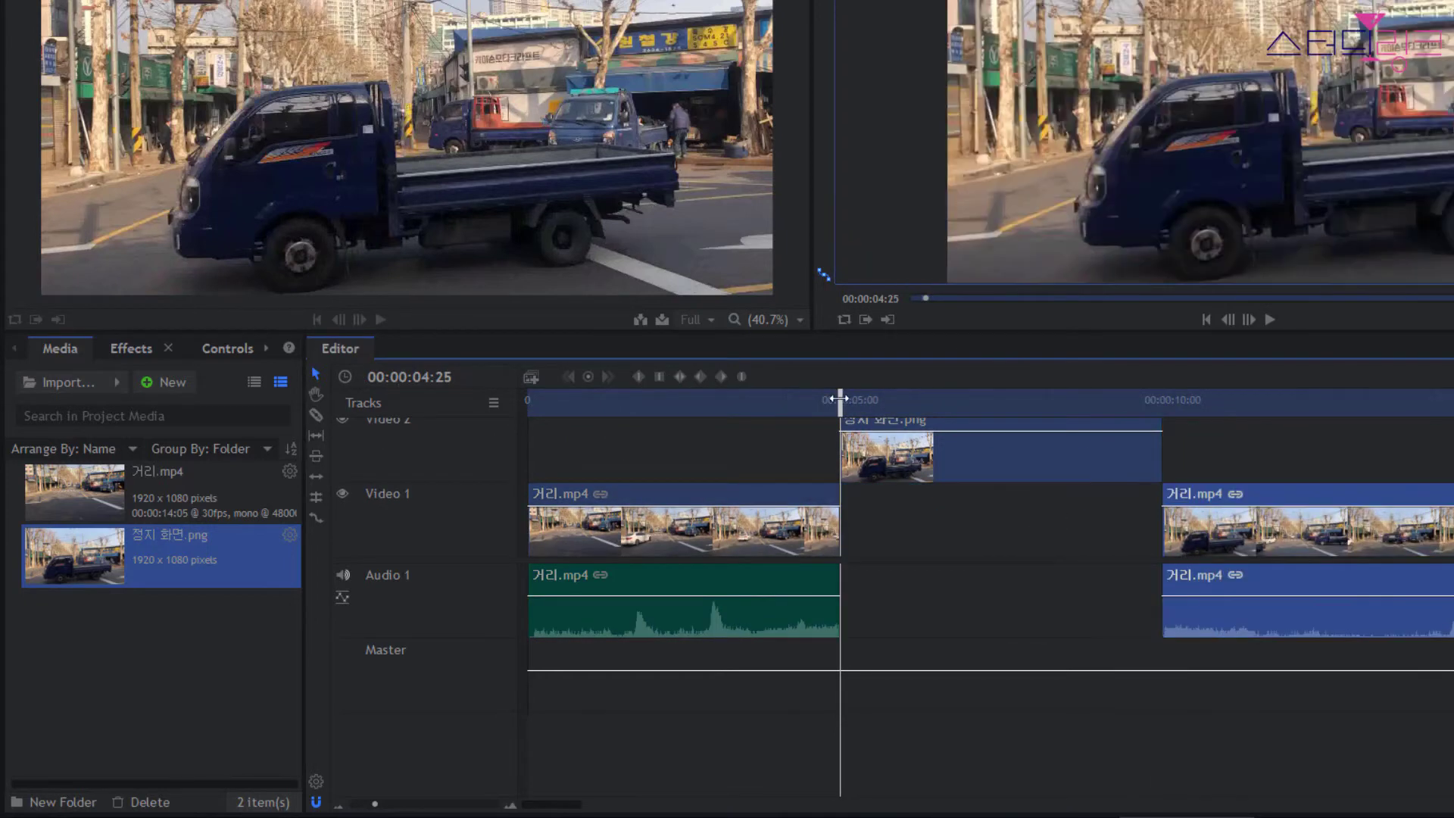
drag(830, 413, 1234, 534)
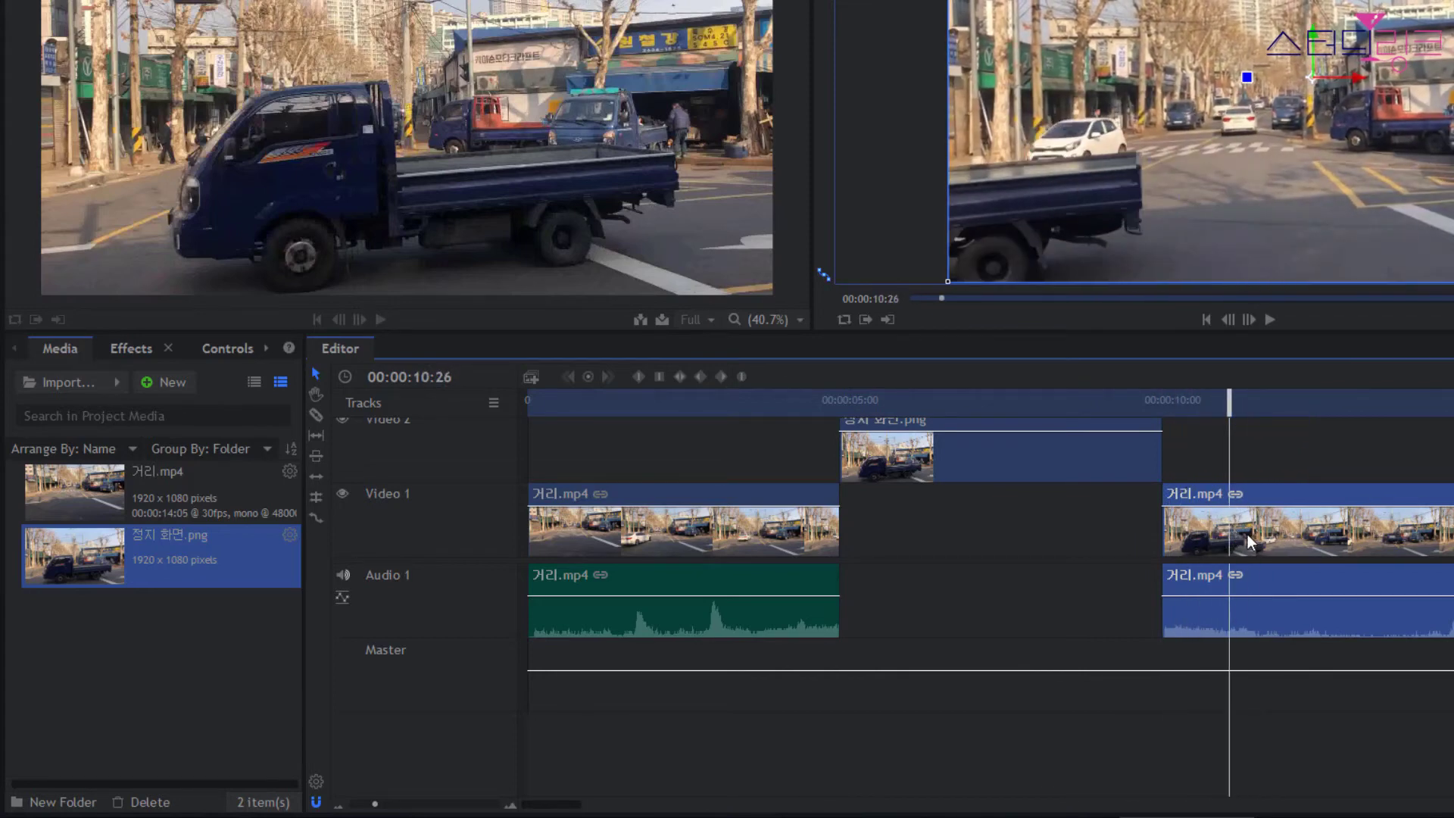
Shorten 정지 화면.png to end at 00:00:07:16 and move the second 거리.mp4 part against its end, then scrub across the join.
drag(1227, 401, 1009, 437)
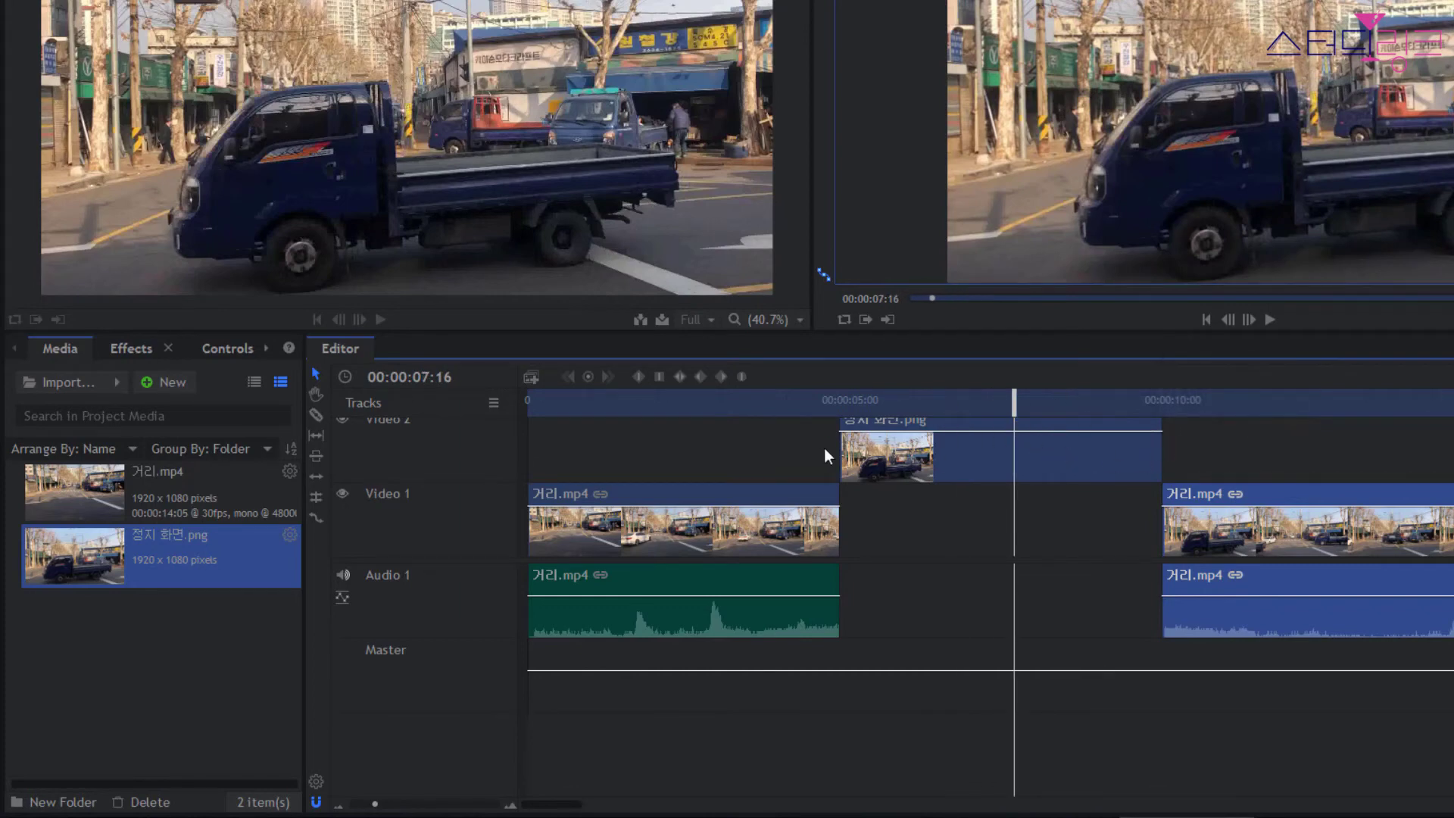
drag(1165, 447, 1014, 442)
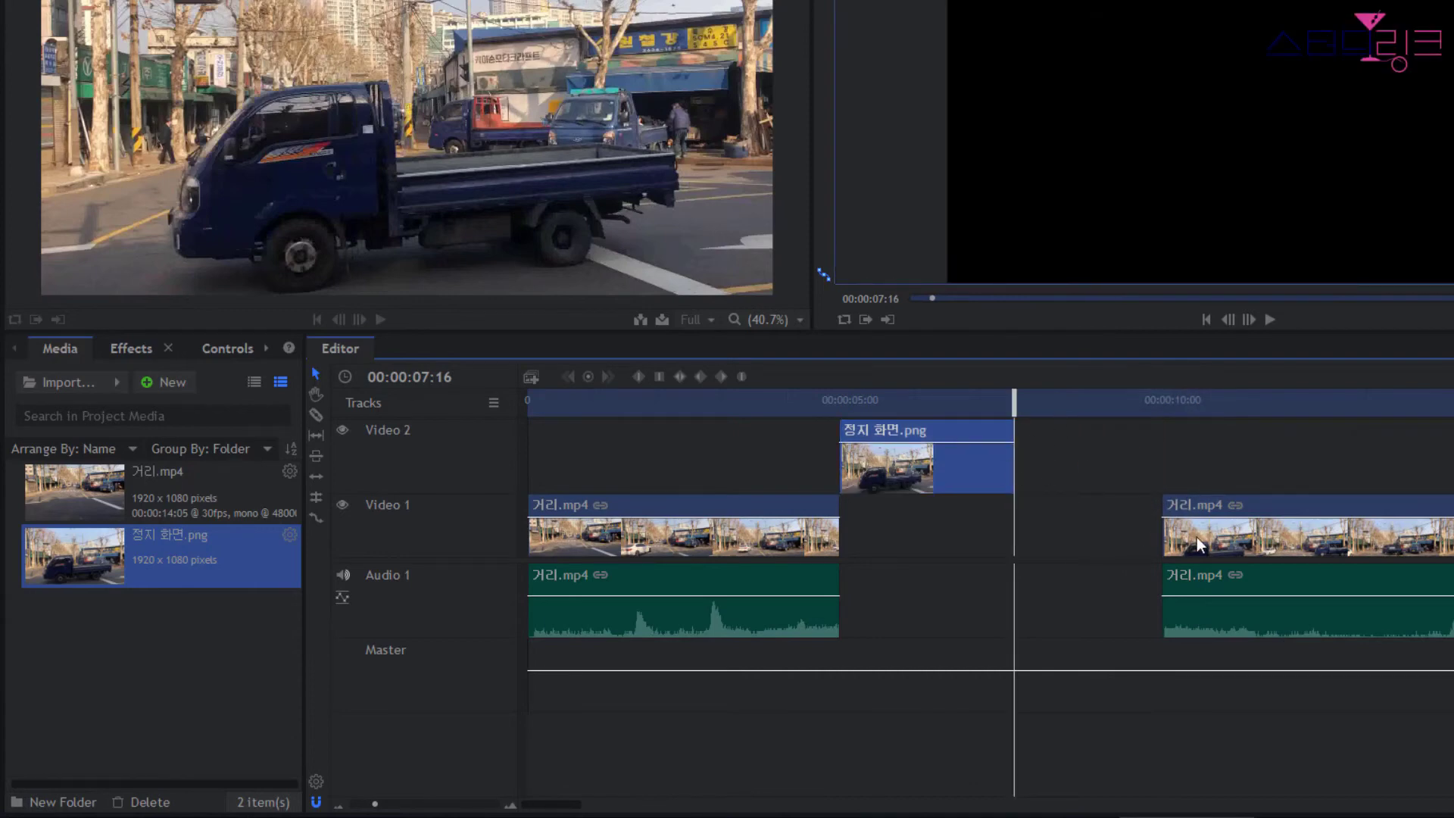
drag(1197, 537, 1048, 536)
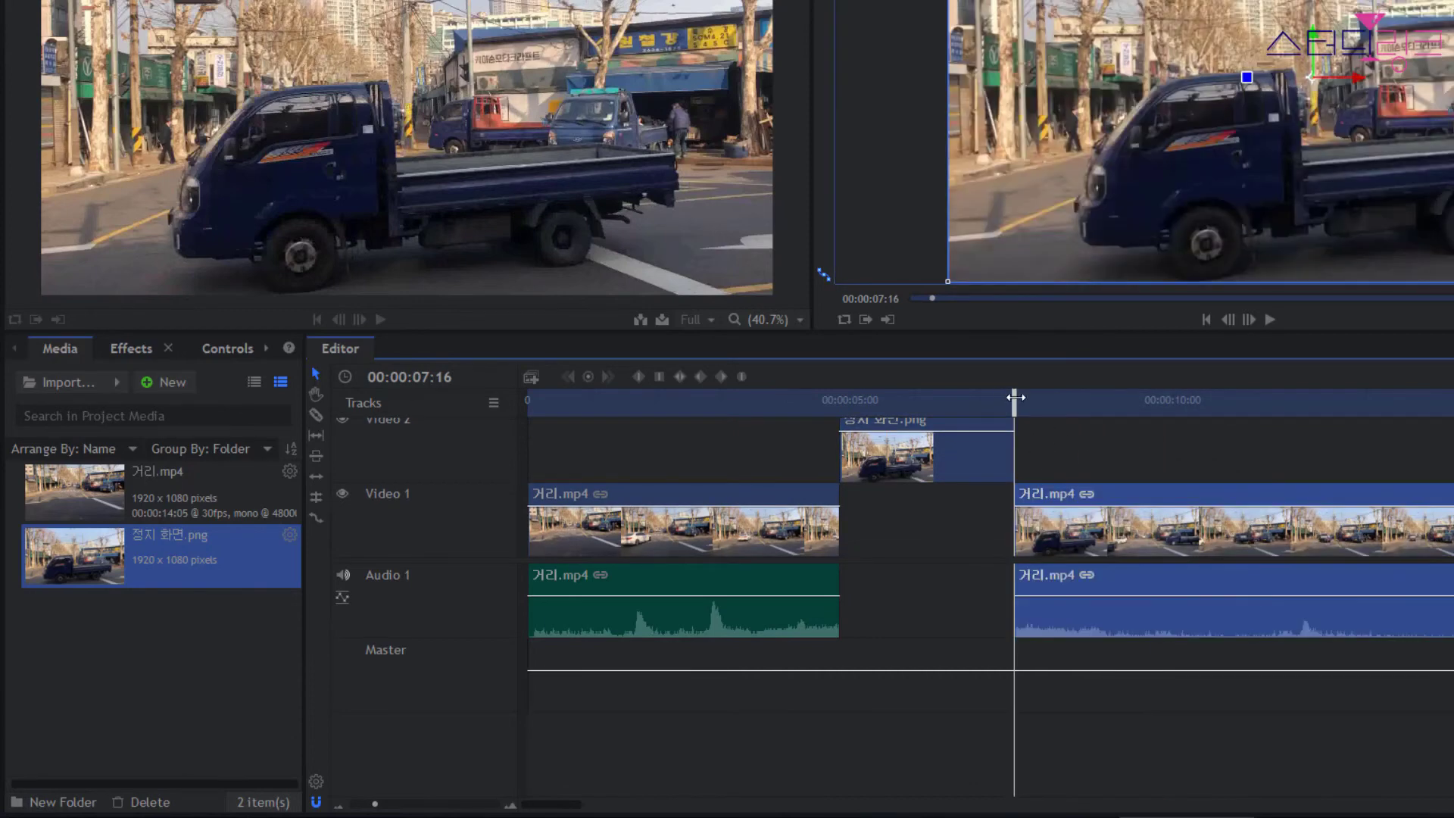
drag(1013, 447, 1045, 448)
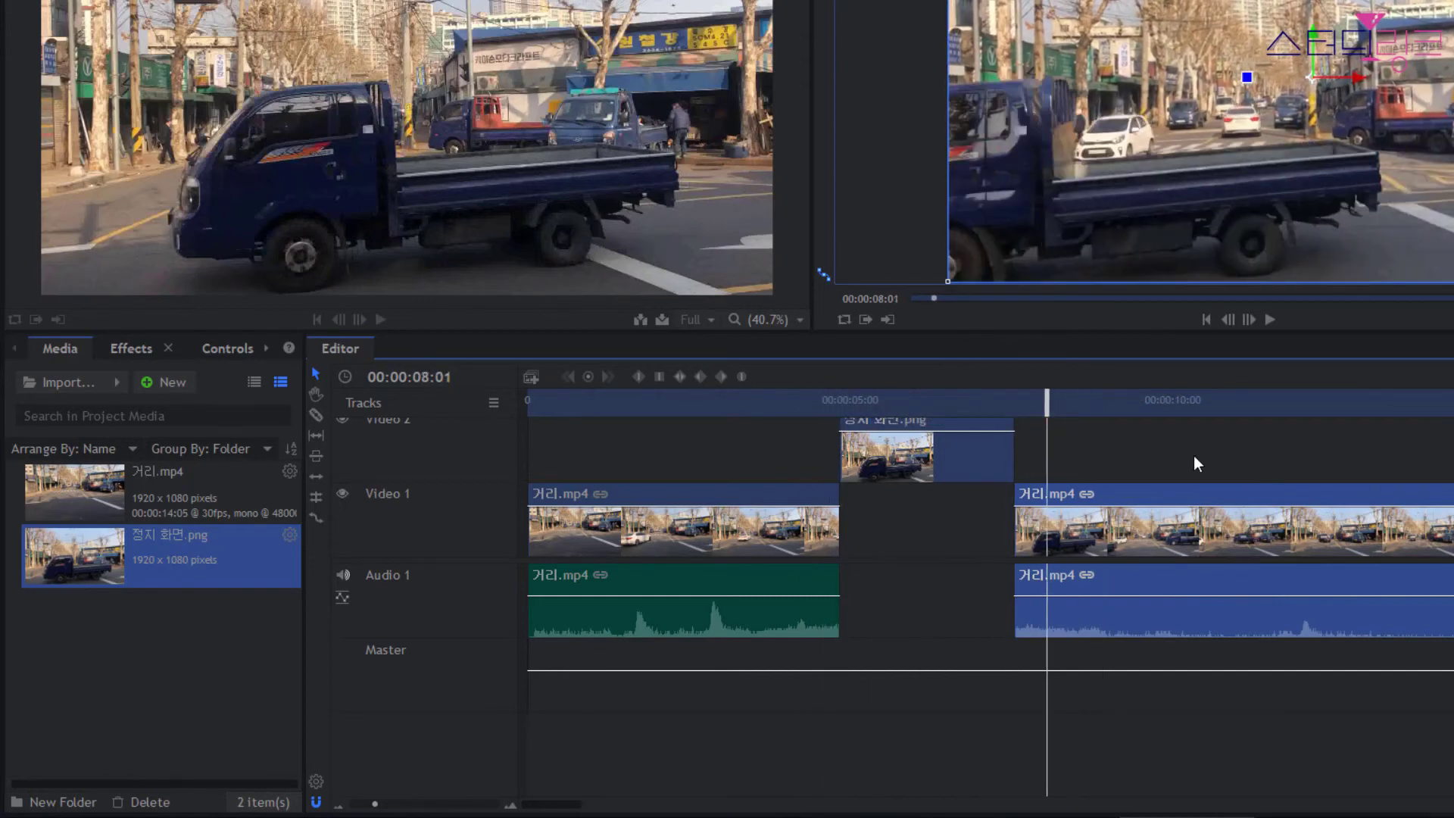